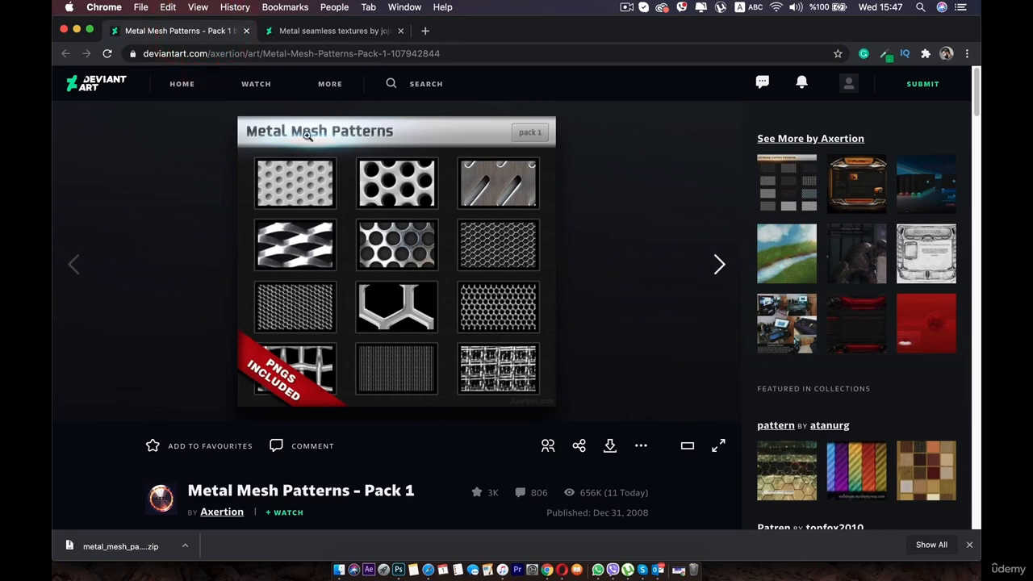
Step: Switch to Photoshop and create a new 1920 x 1080 px RGB document at 100 pixels/inch with a white background
mouse_move(336, 76)
click(339, 557)
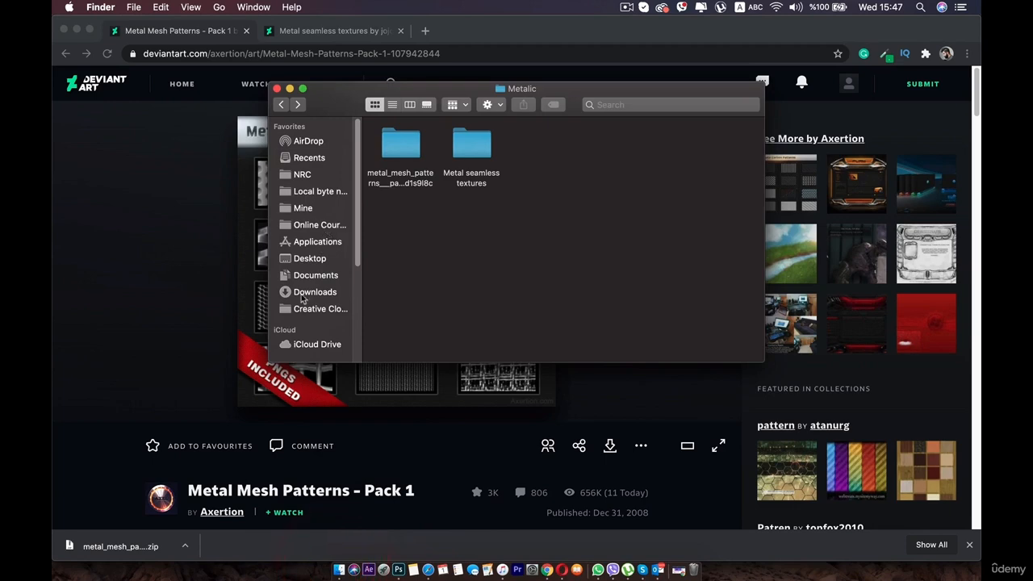
click(397, 557)
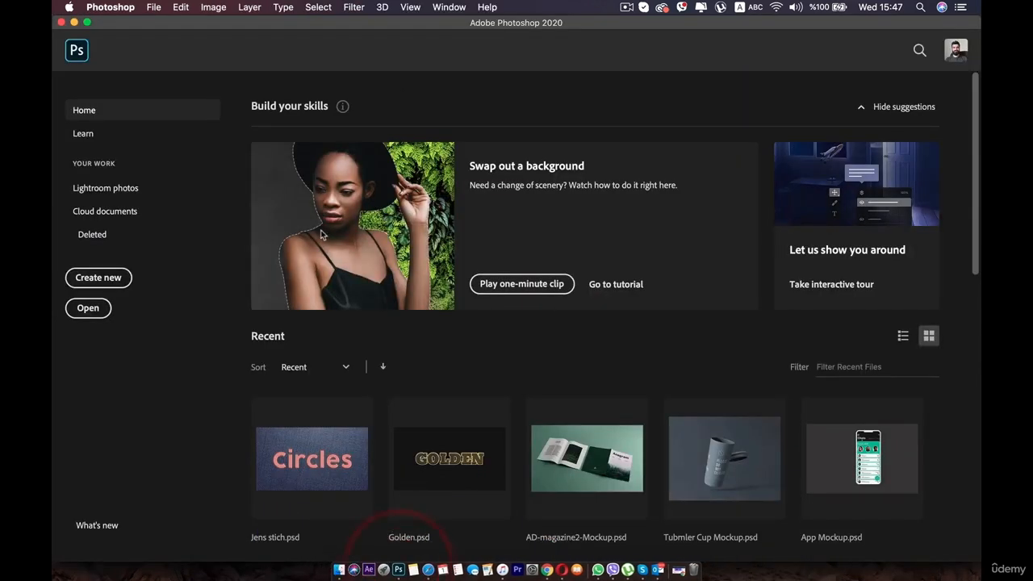
click(106, 284)
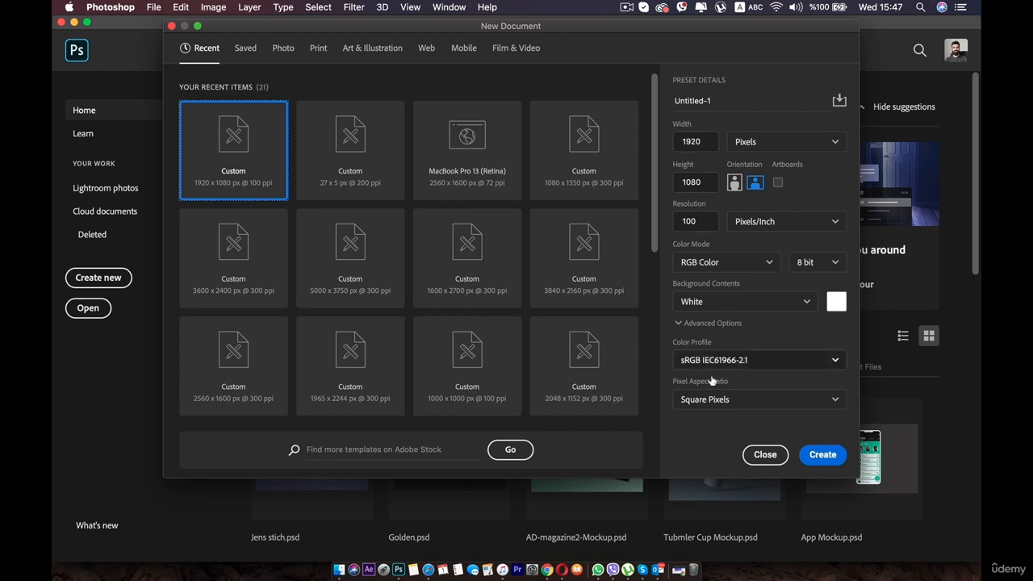
click(805, 460)
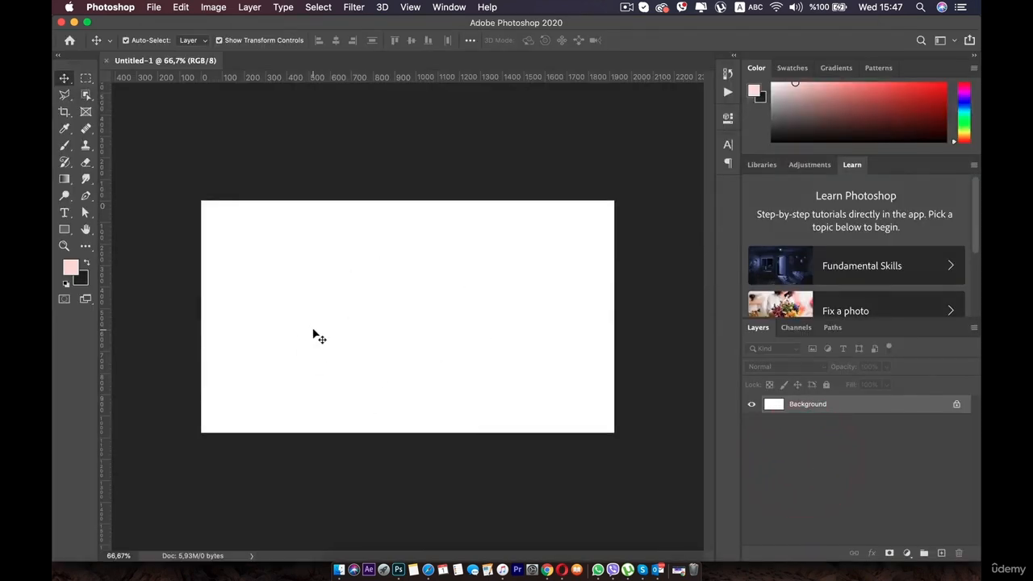
scroll(316, 335, up, 3)
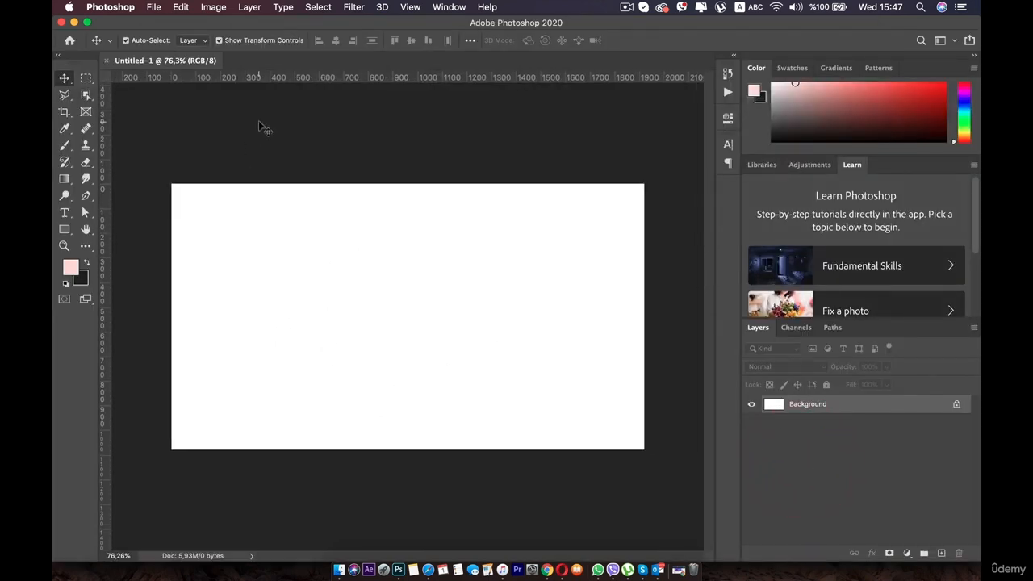
Step: Add a gradient fill layer above the Background and give it the Foreground to Background preset from Basics
click(907, 553)
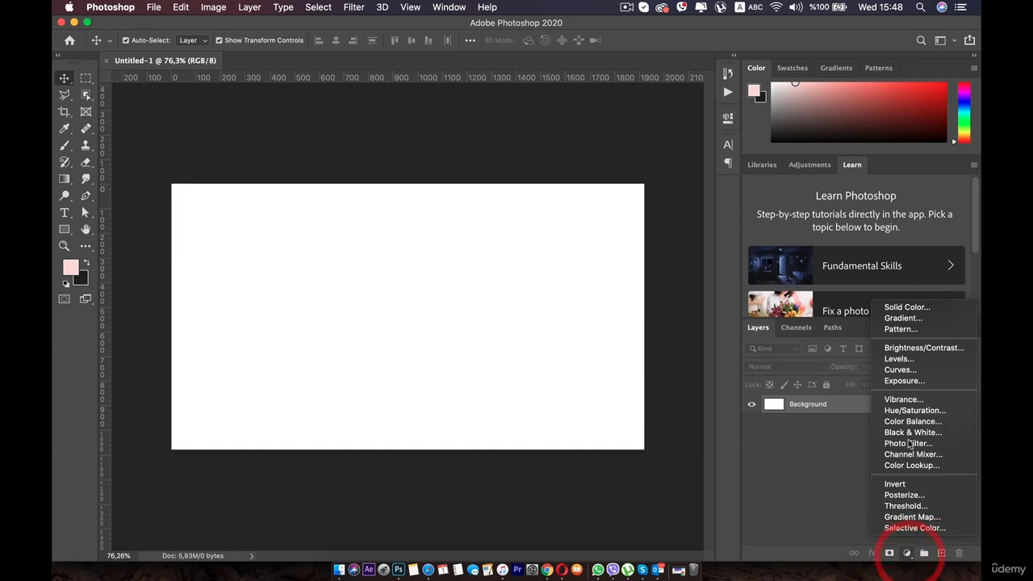
click(904, 318)
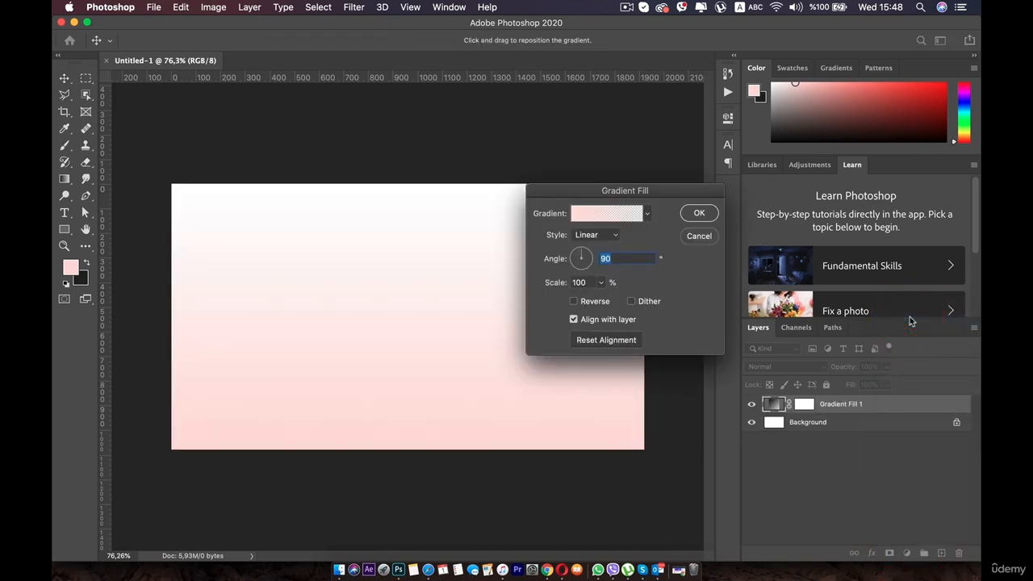
click(624, 212)
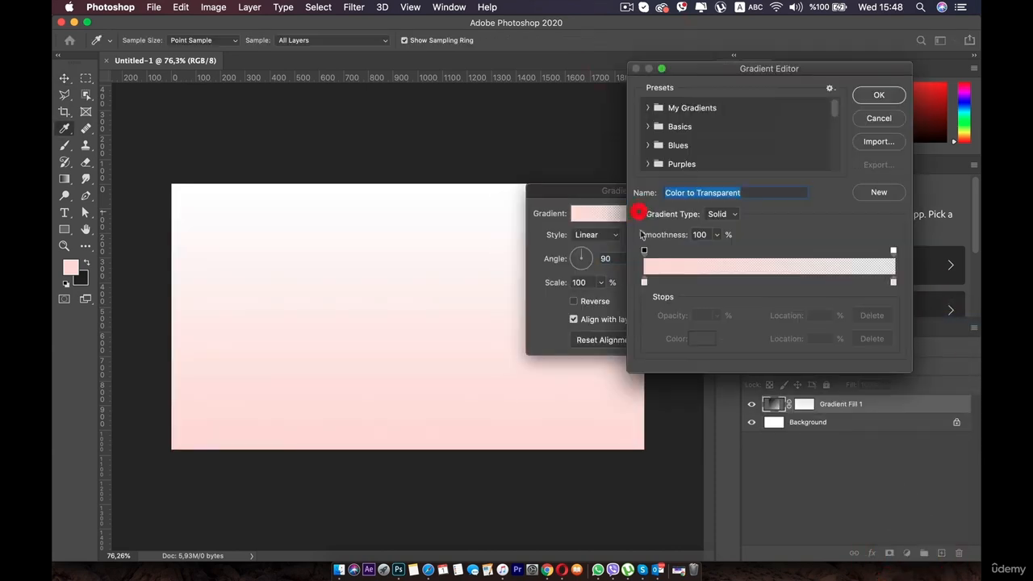
click(647, 129)
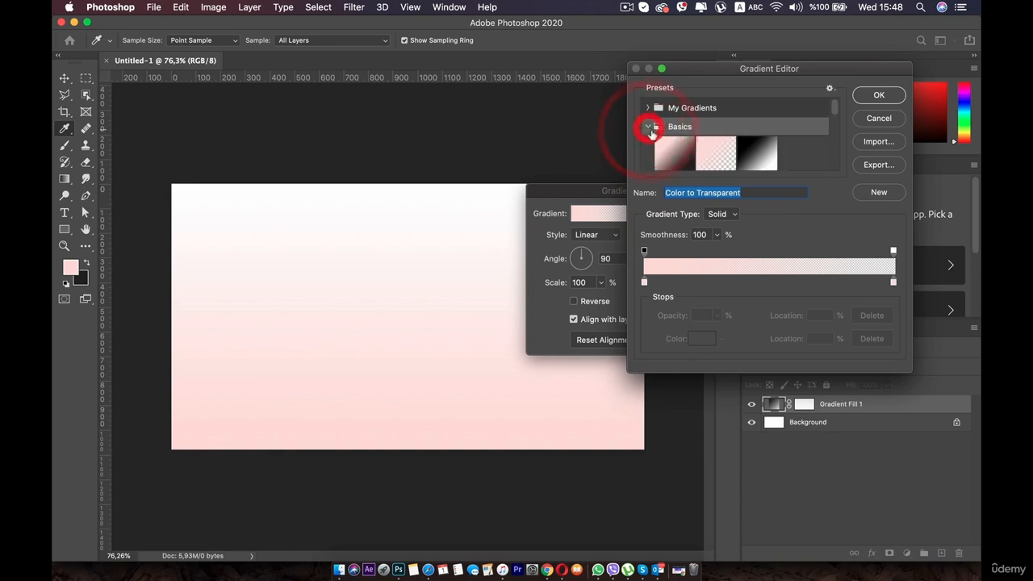
click(673, 146)
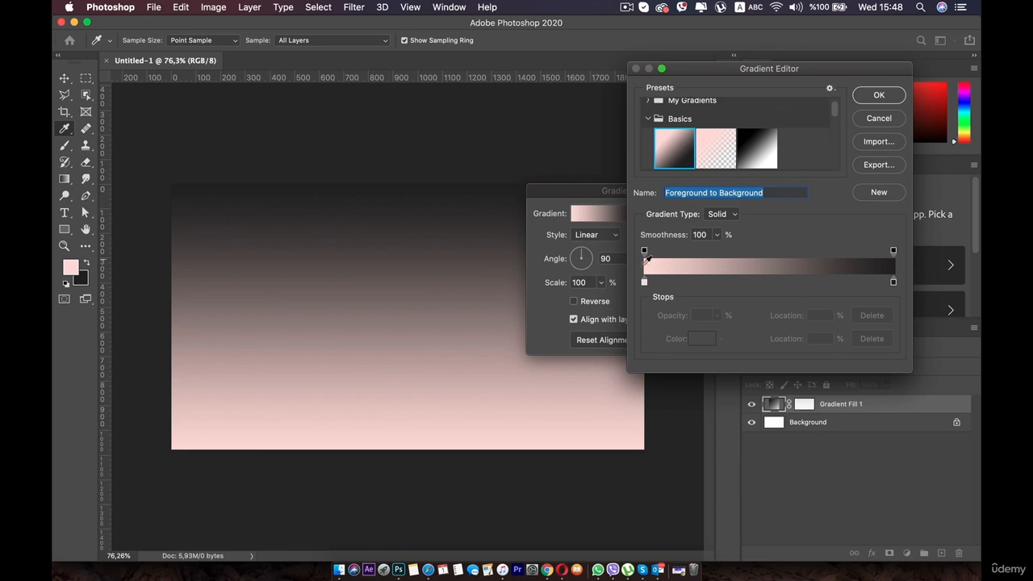
Step: Change the gradient's starting colour stop from pink to a muted slate blue
double_click(644, 283)
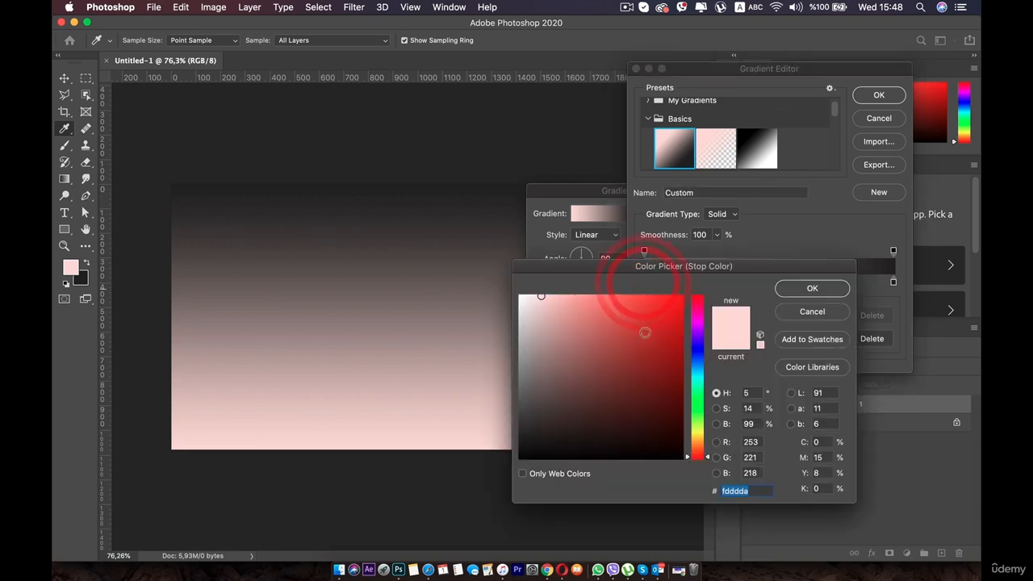
drag(543, 319, 534, 371)
click(699, 337)
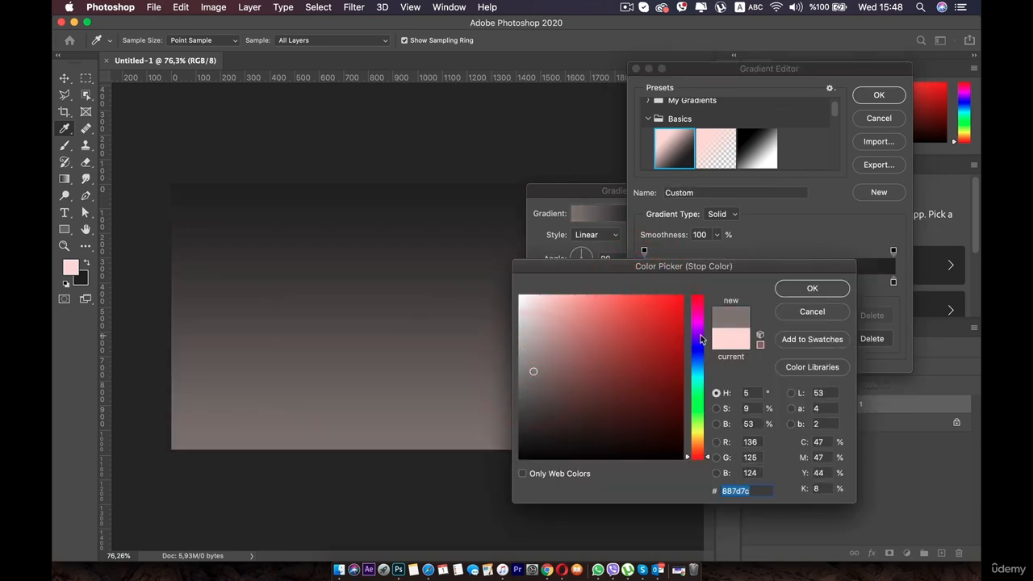
drag(699, 343, 705, 371)
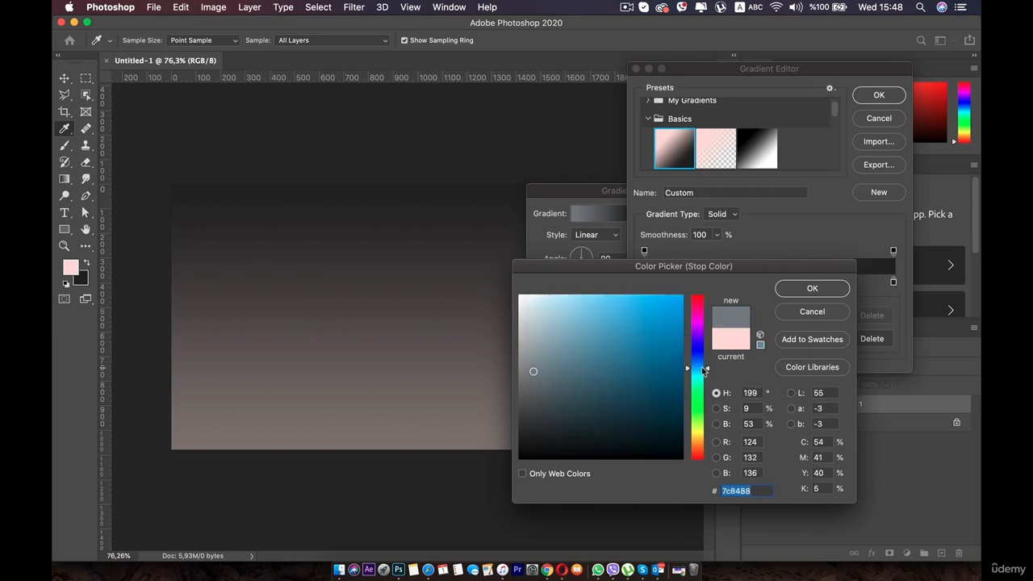
mouse_move(547, 399)
mouse_down()
mouse_move(576, 406)
mouse_move(549, 389)
mouse_up()
click(800, 290)
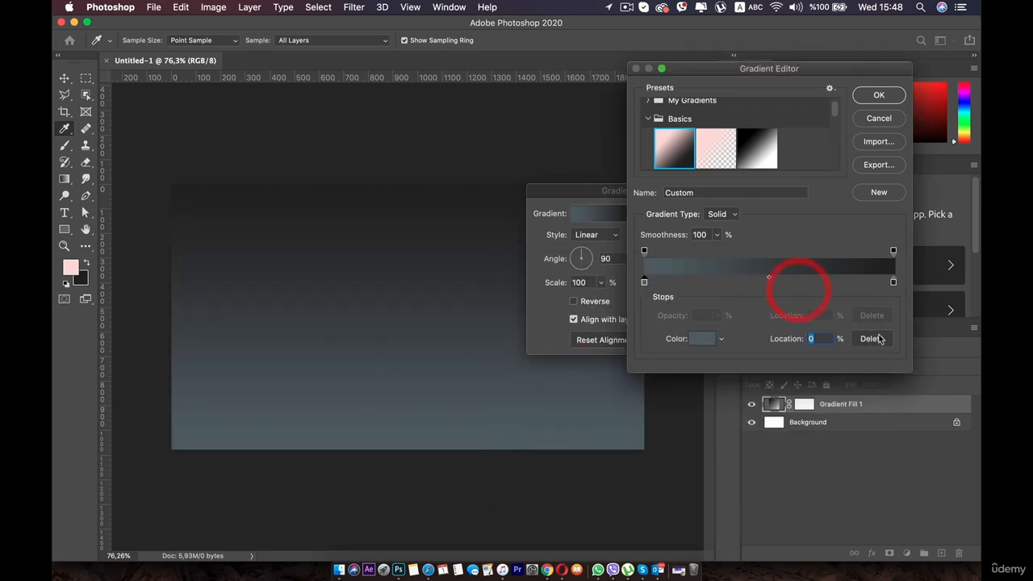
Step: Set the gradient's end colour stop to dark teal 0c2125 and accept the edited gradient
click(893, 283)
double_click(894, 283)
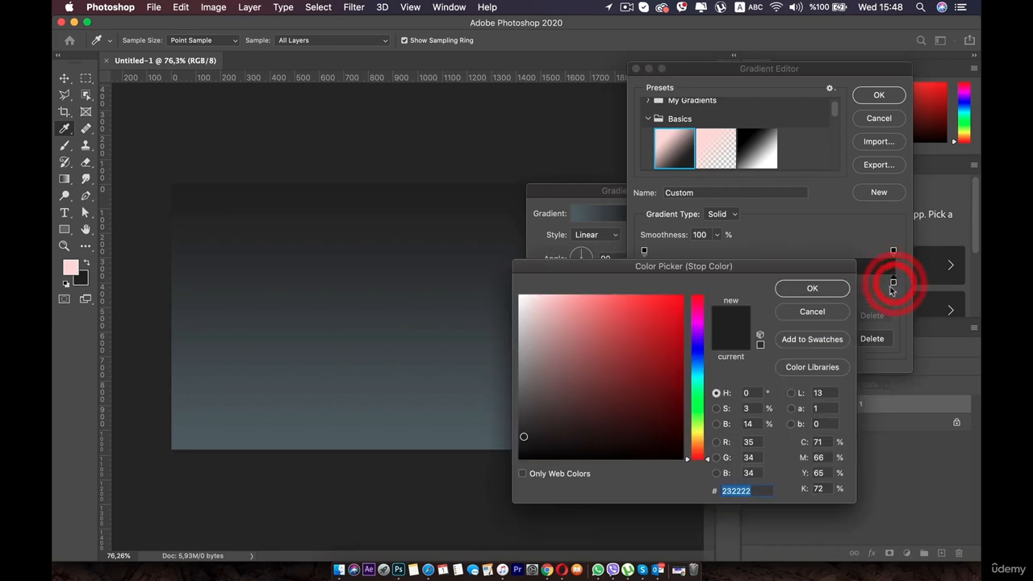
drag(699, 347, 636, 433)
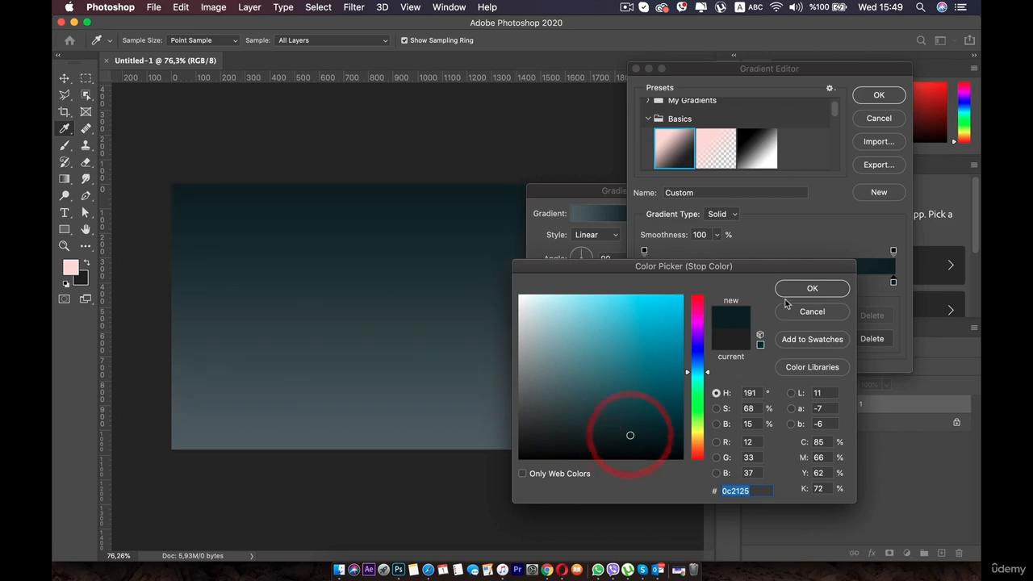
click(799, 289)
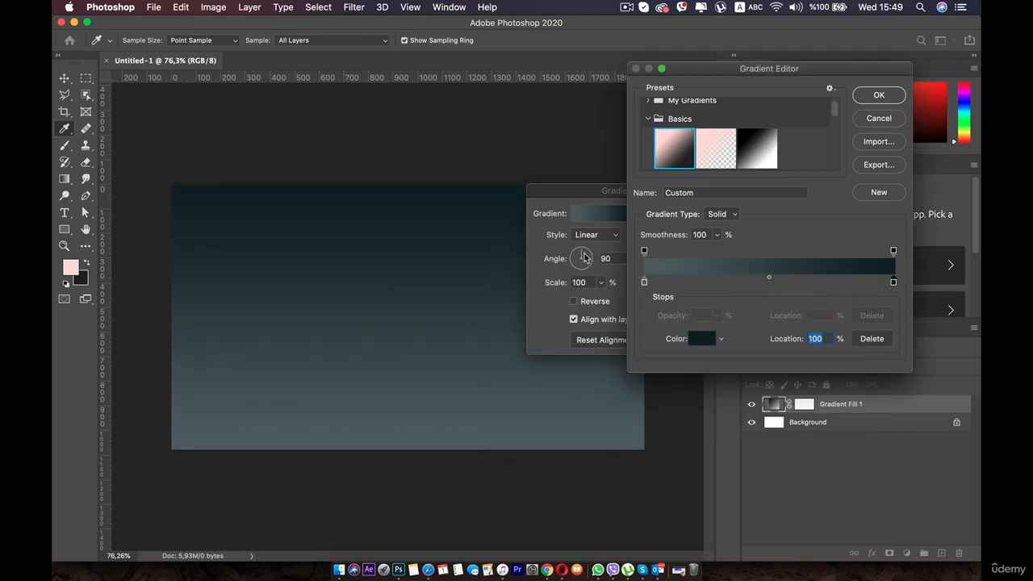
click(881, 95)
Step: Set the gradient fill's style to Radial and its scale to 188%
click(595, 235)
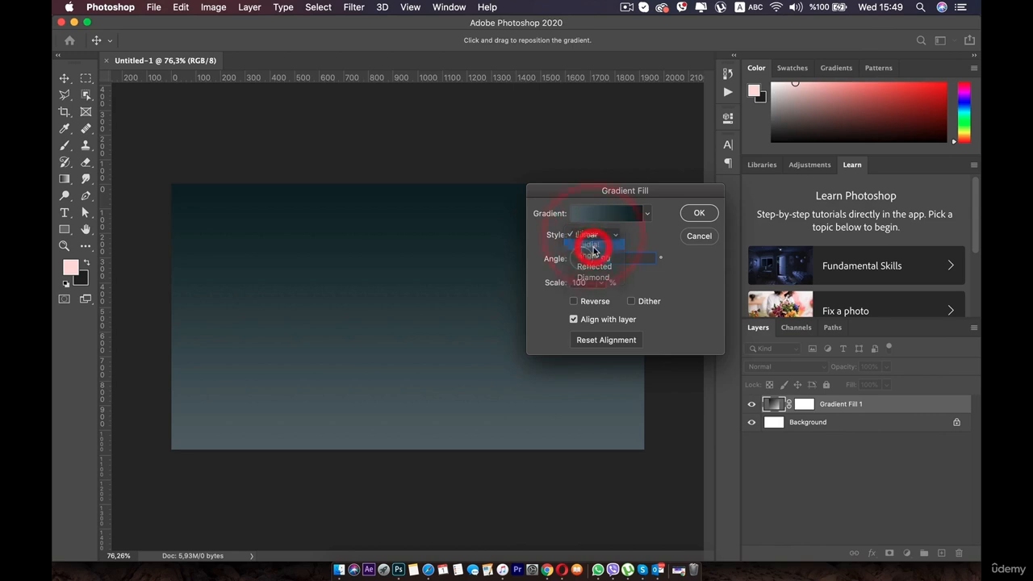
click(592, 247)
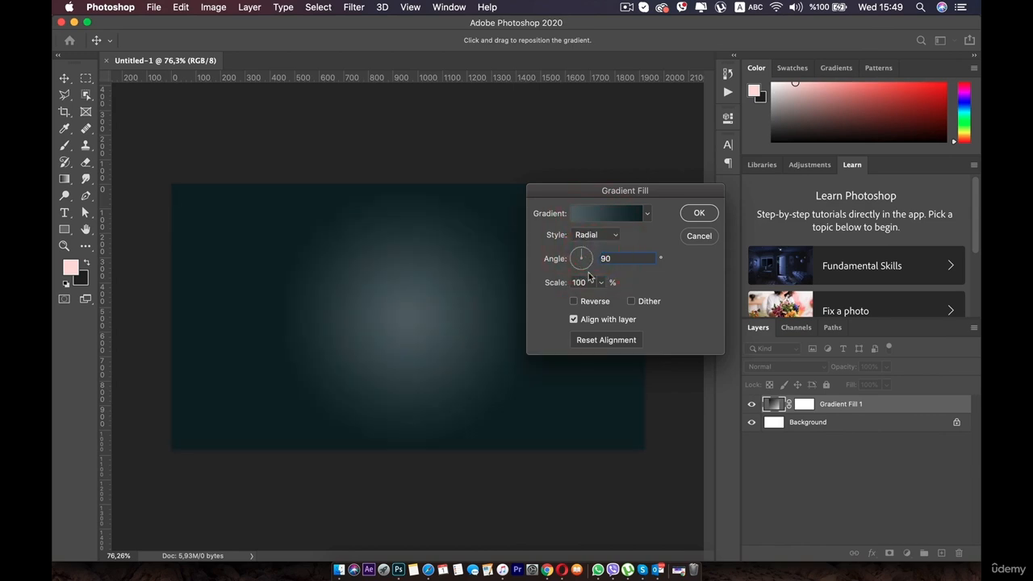
click(601, 282)
drag(605, 299, 610, 300)
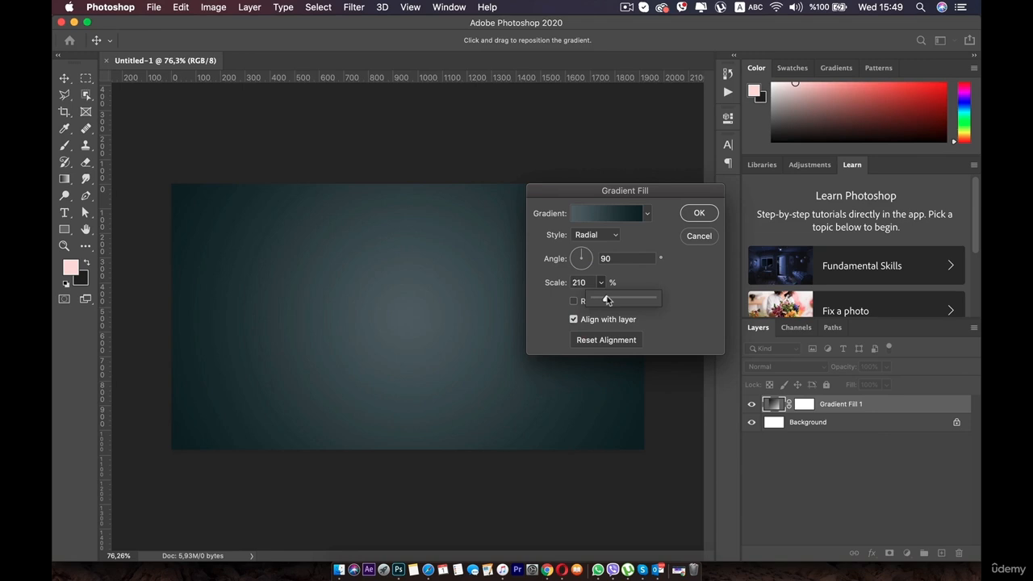
drag(607, 298, 605, 298)
click(622, 243)
Step: Shift the gradient's end colour stop to a dark navy blue and apply the gradient fill
click(645, 218)
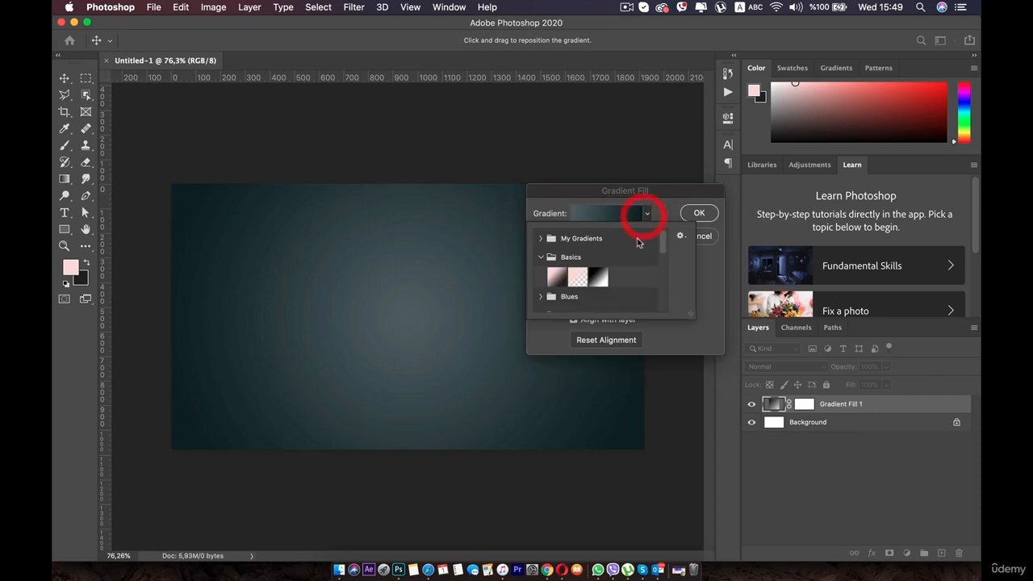
click(718, 276)
click(611, 213)
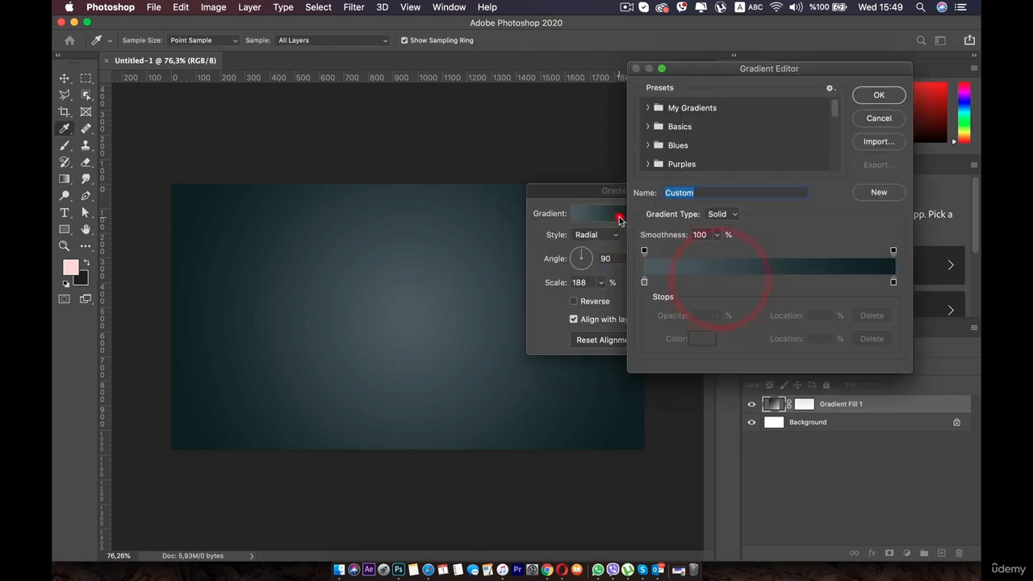
double_click(894, 282)
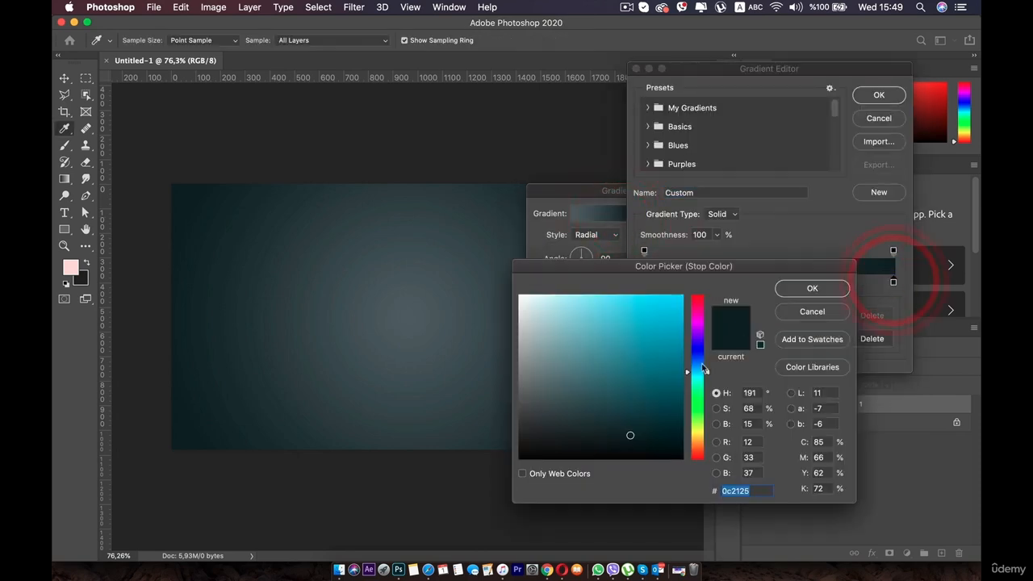
drag(653, 431, 641, 434)
mouse_move(690, 373)
mouse_down()
mouse_move(692, 346)
mouse_move(695, 386)
mouse_move(698, 368)
mouse_up()
click(813, 288)
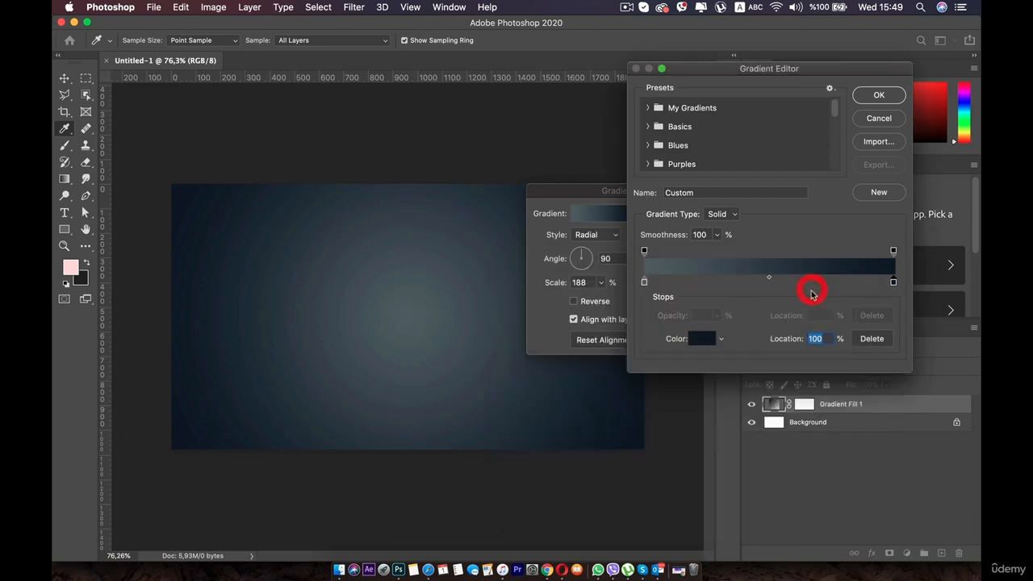
click(879, 96)
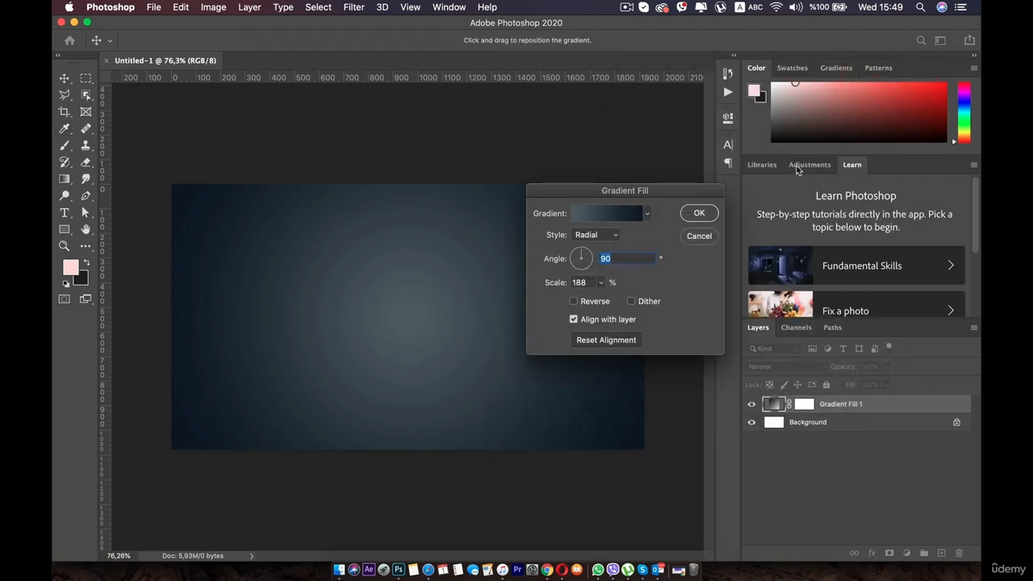
click(699, 213)
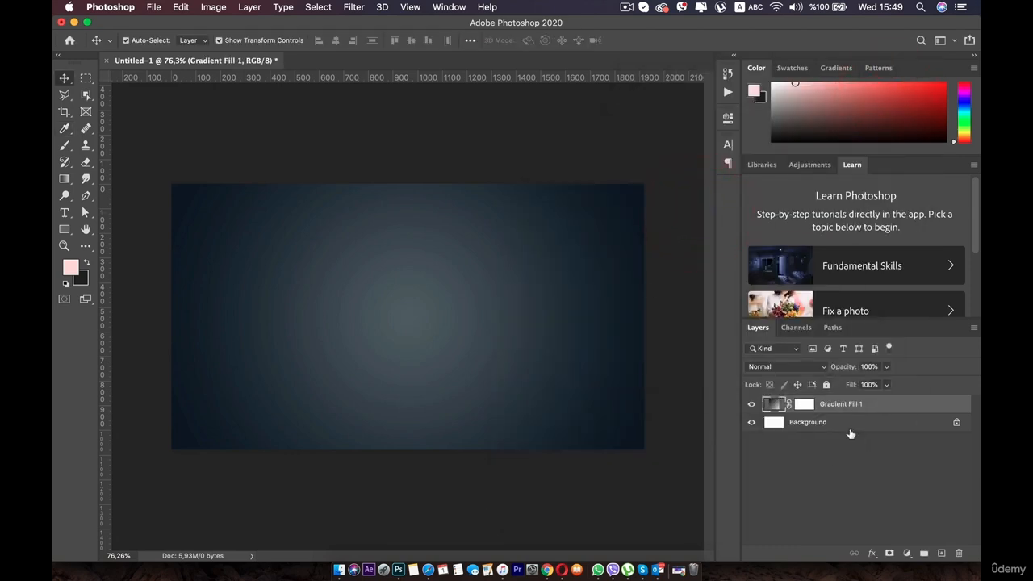
Step: Add a pattern fill layer above the gradient fill and browse the available patterns down to the Meta Mesh Patterns group
click(907, 554)
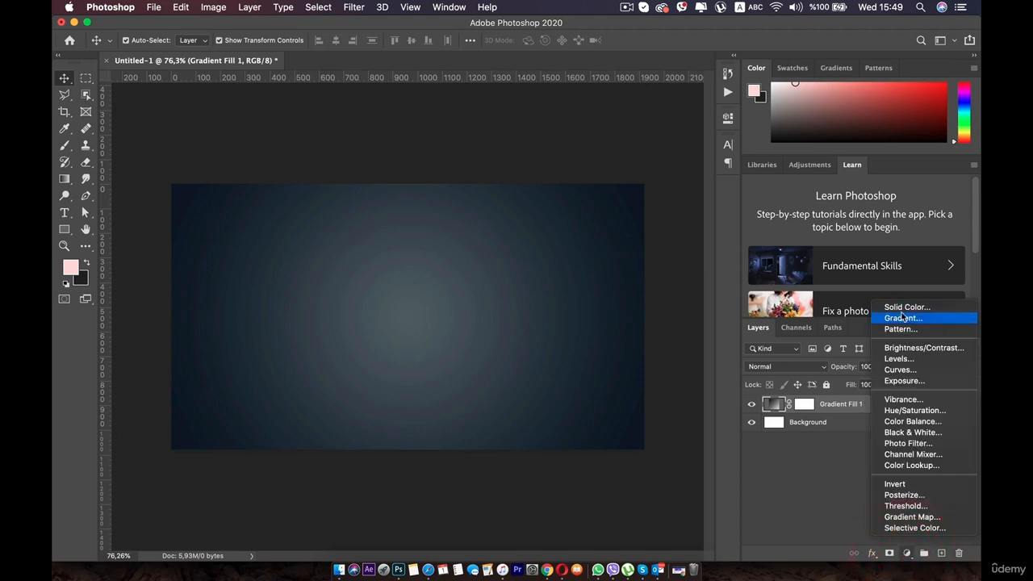
click(901, 329)
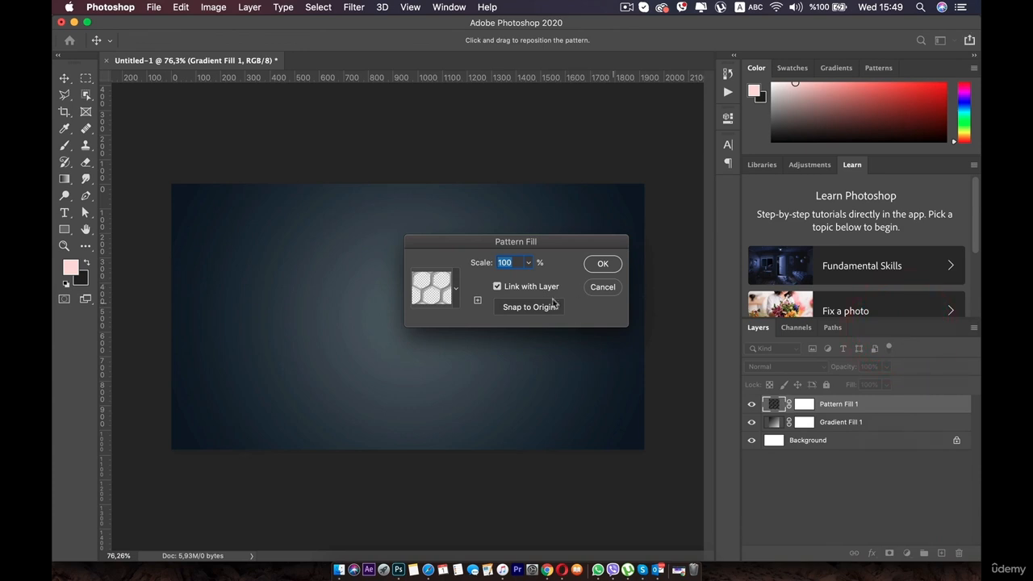
click(455, 291)
scroll(414, 372, up, 3)
scroll(413, 380, down, 3)
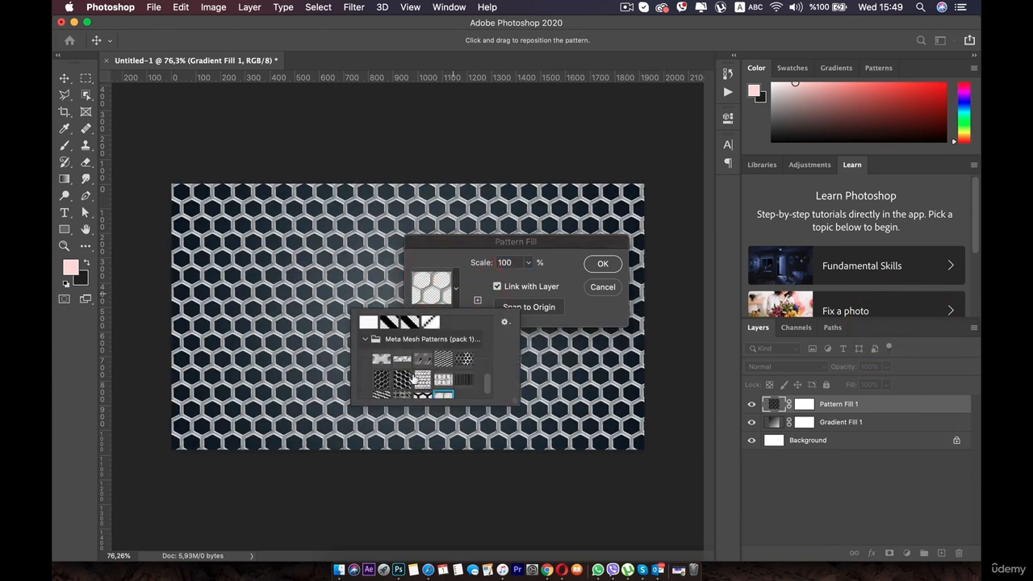
scroll(460, 371, down, 1)
Step: Import the Meta Mesh Patterns .pat file from the metal_mesh_patterns folder into the pattern library
click(505, 323)
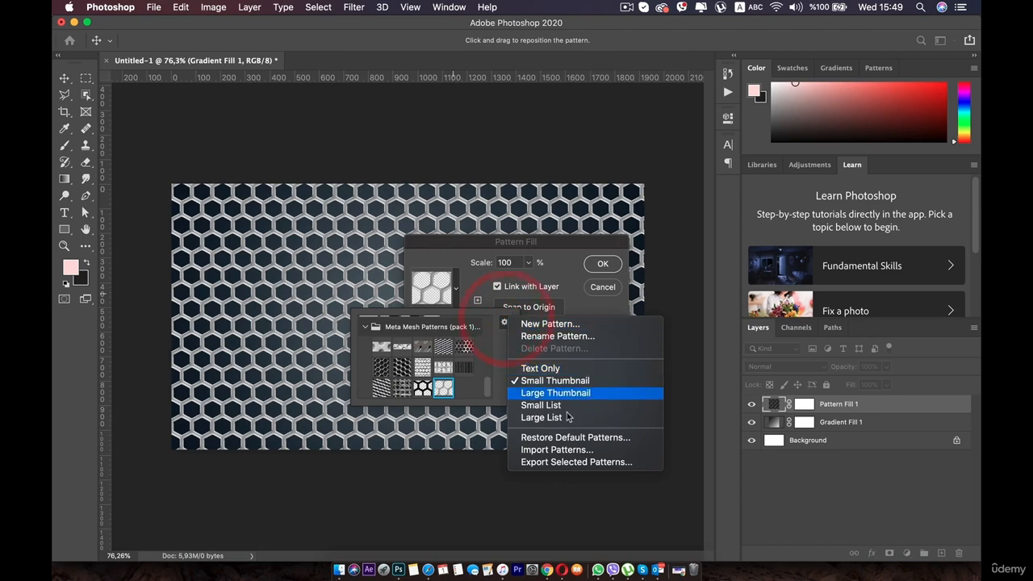
click(557, 450)
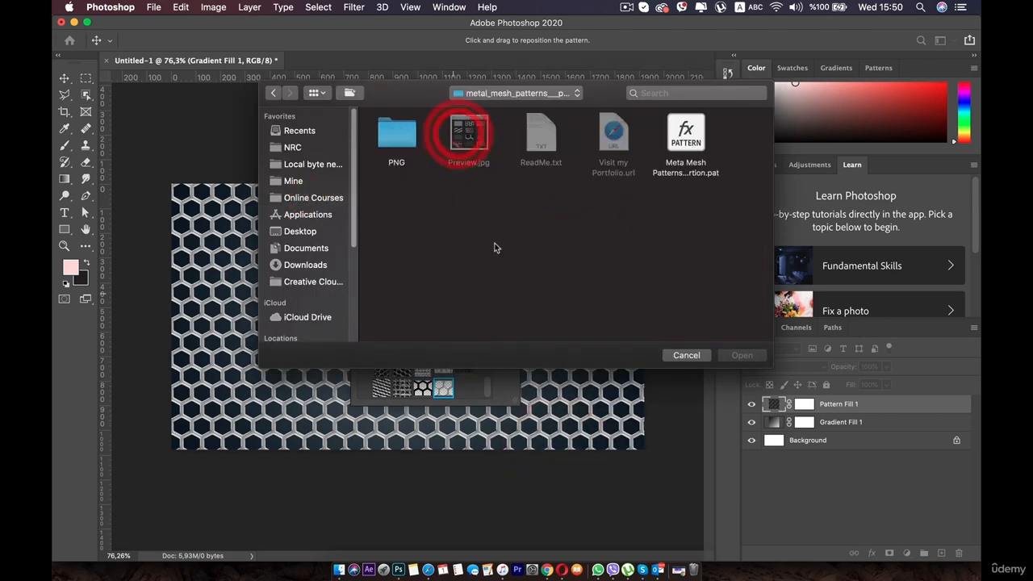
click(678, 136)
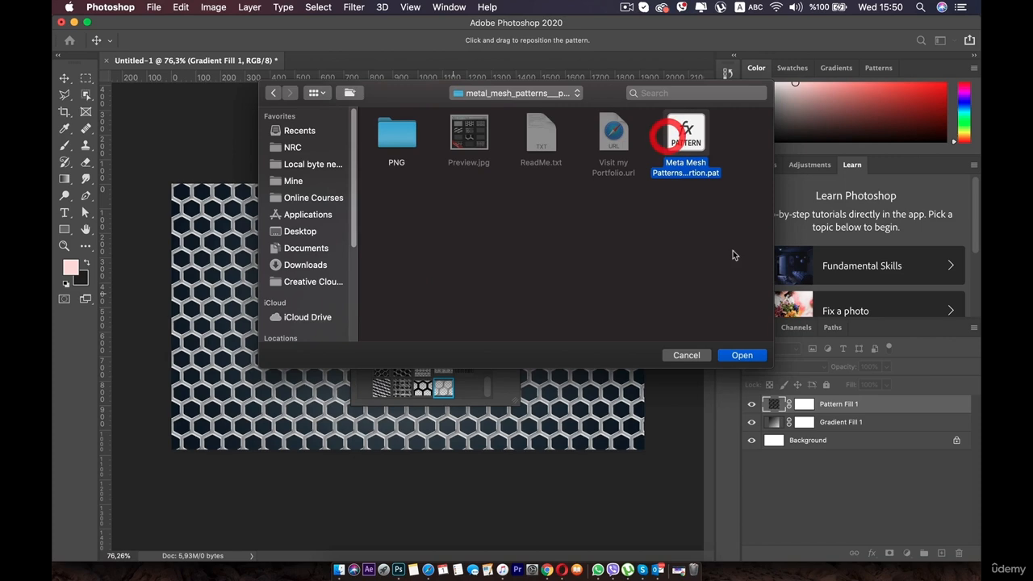
click(731, 355)
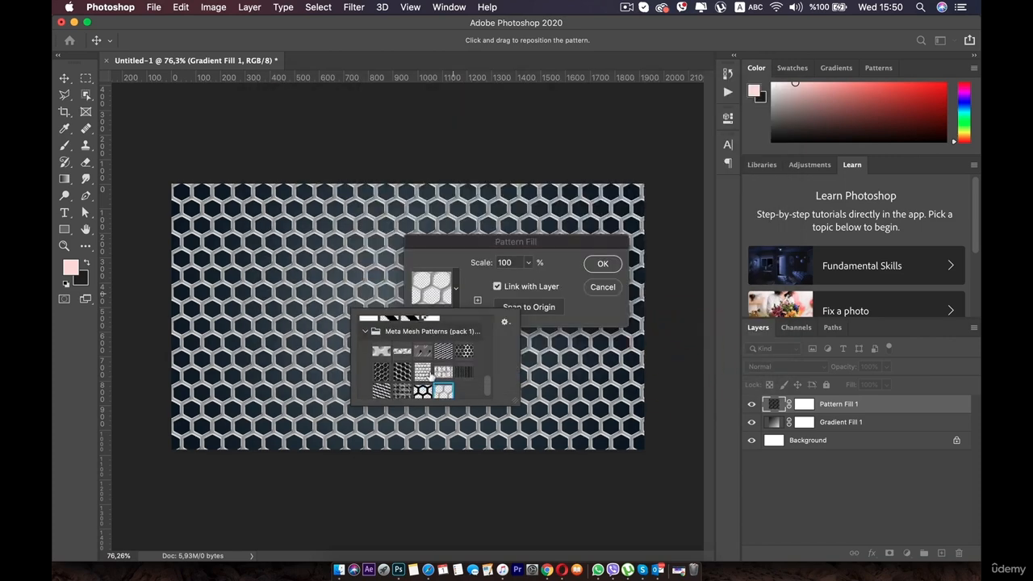
Step: Choose the fine dark hexagonal mesh from the Meta Mesh Patterns group and apply the pattern fill at 100% scale
scroll(459, 347, up, 1)
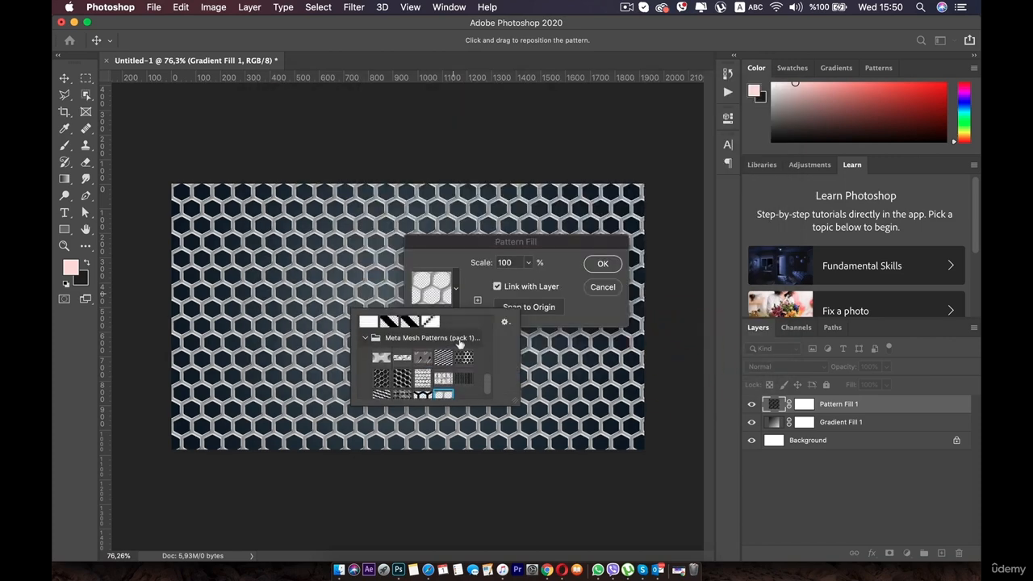
click(380, 379)
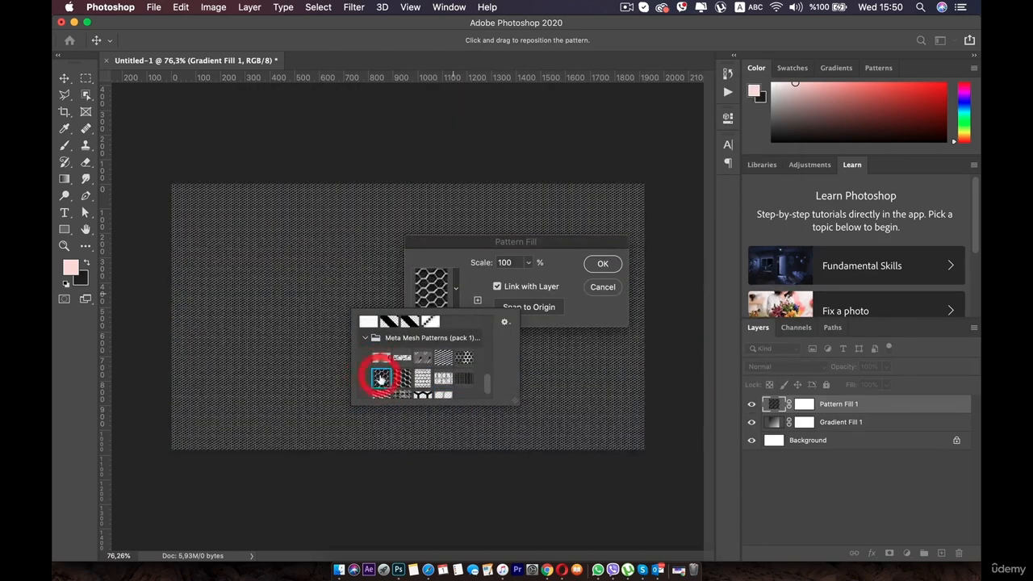
click(591, 311)
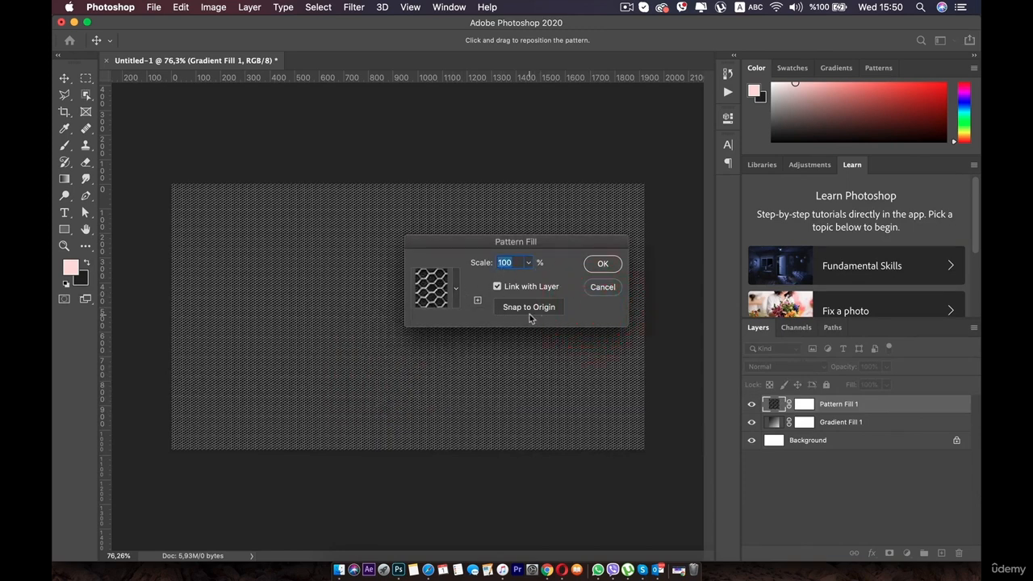
click(606, 263)
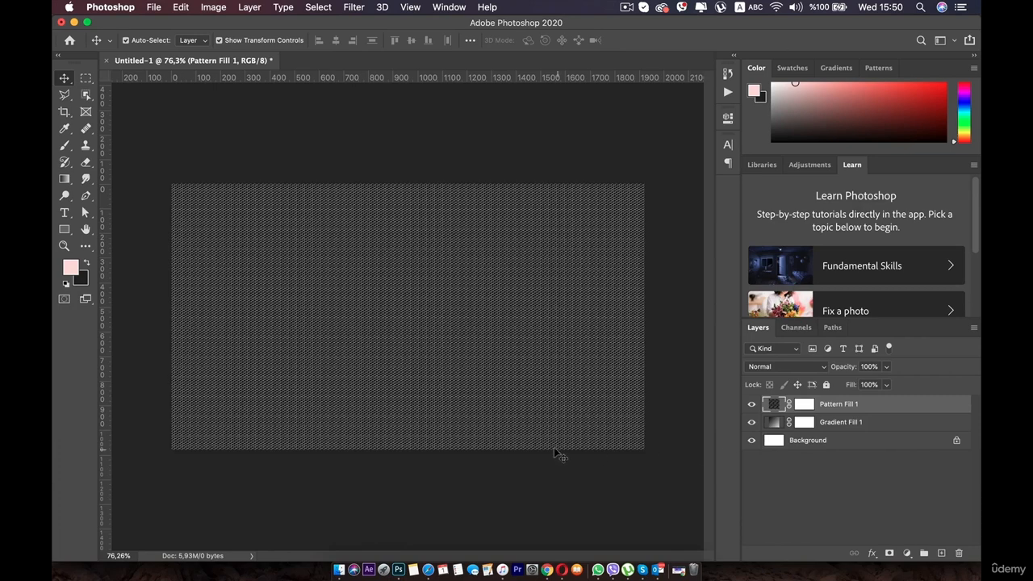
Step: Set the pattern fill layer's blend mode to Multiply so the mesh blends with the gradient fill
click(888, 404)
click(864, 422)
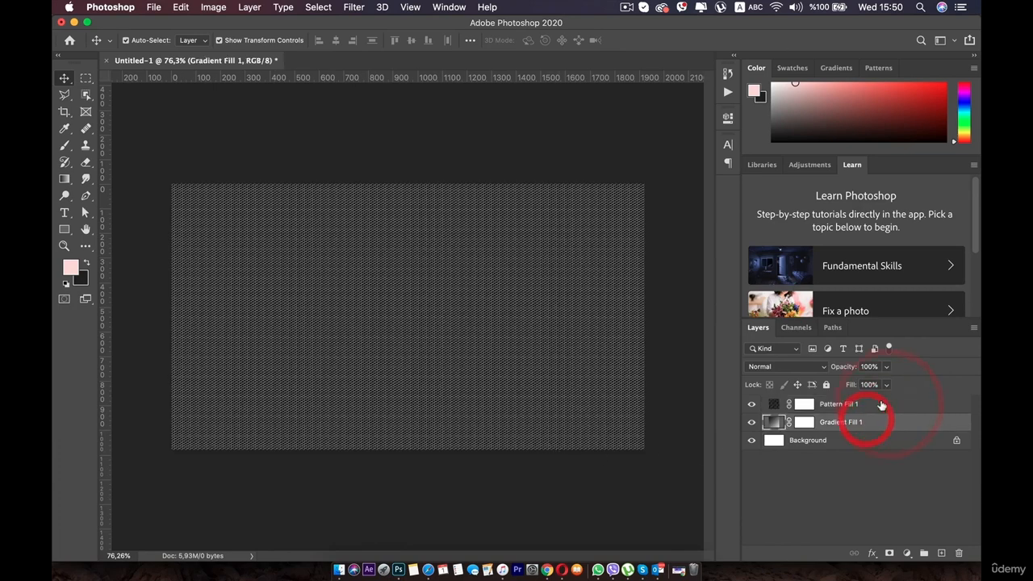
click(880, 403)
click(820, 368)
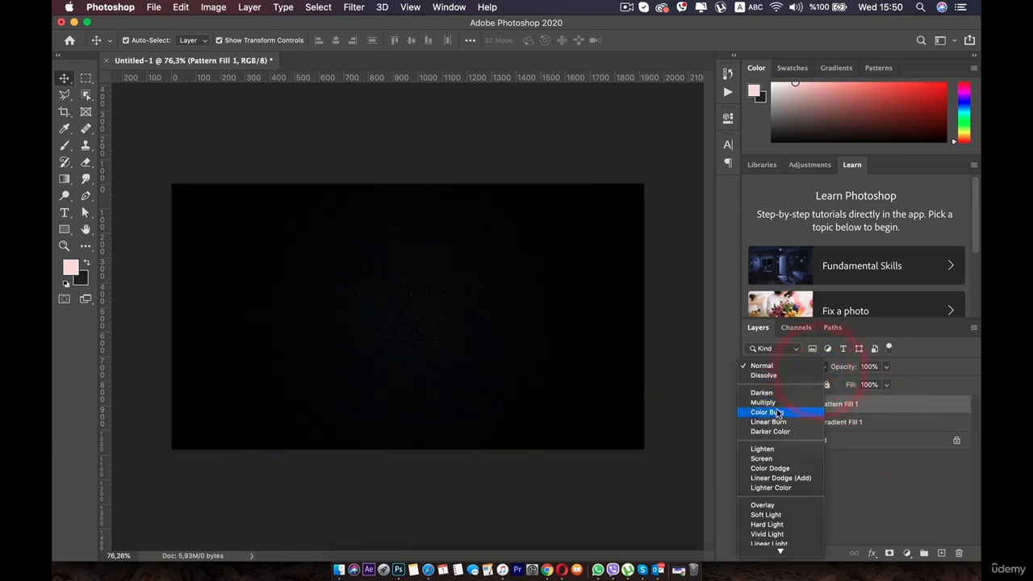
click(774, 403)
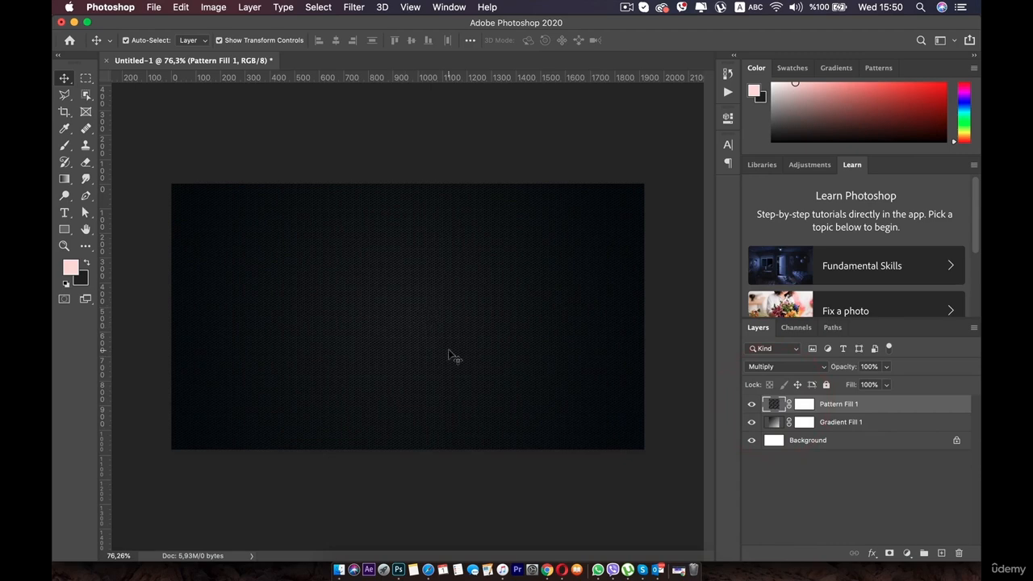
Step: Set the mesh pattern fill's scale to about 122%
double_click(769, 406)
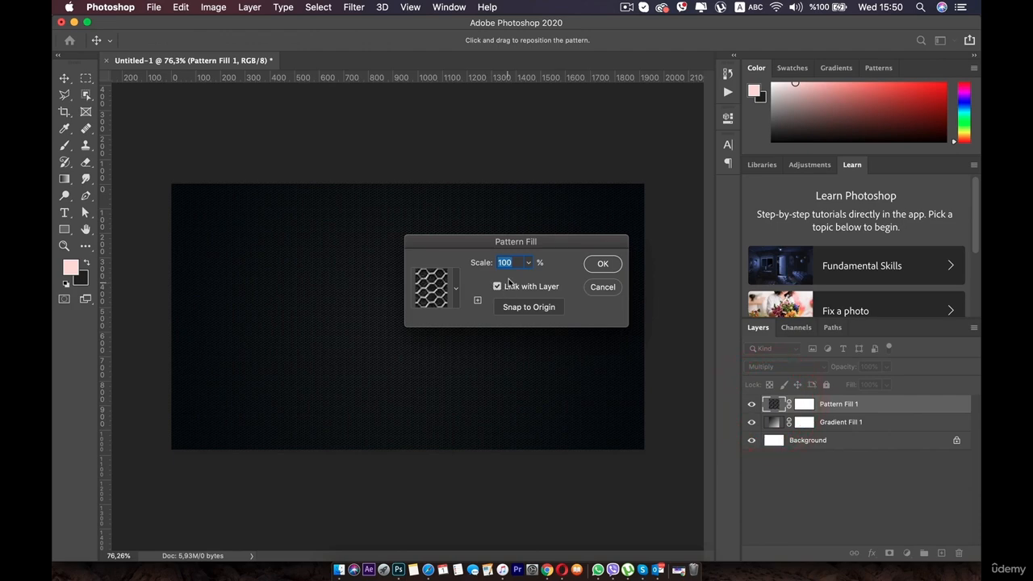
click(529, 262)
drag(527, 279, 529, 279)
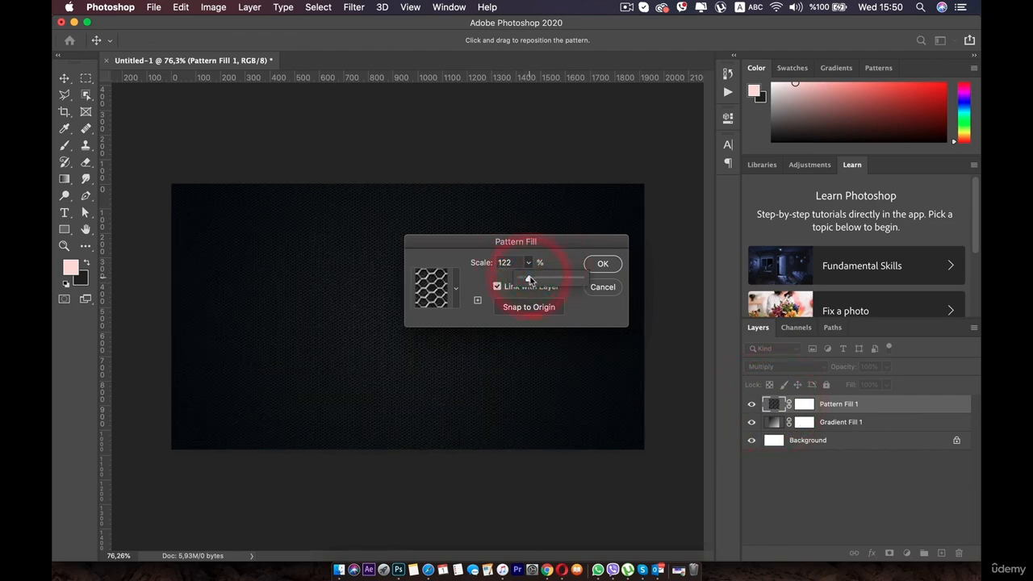
click(602, 264)
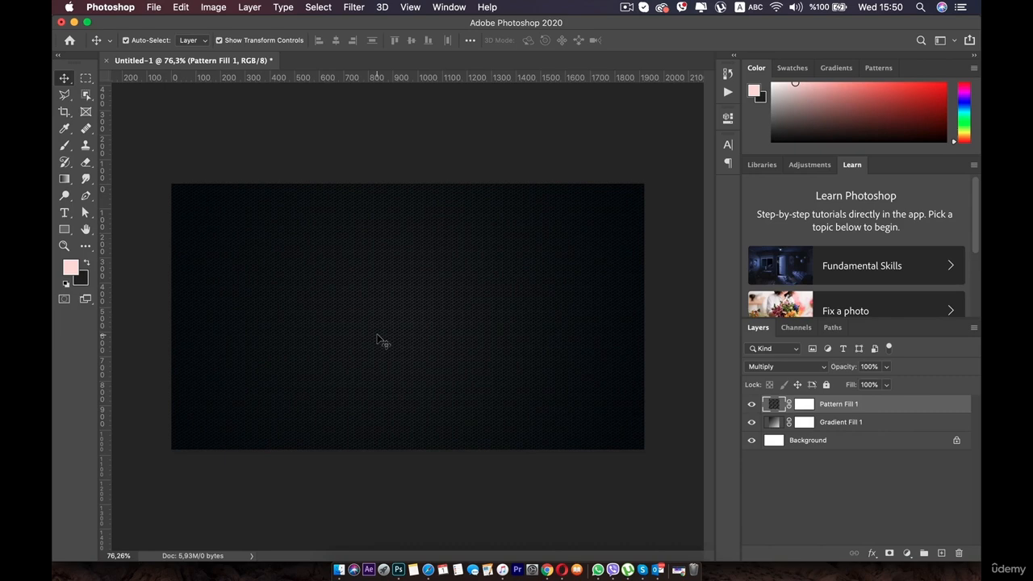
Step: Add the text METALIC in Cocogoose Regular at 172,23 pt and move it to the middle of the canvas
click(66, 212)
click(150, 41)
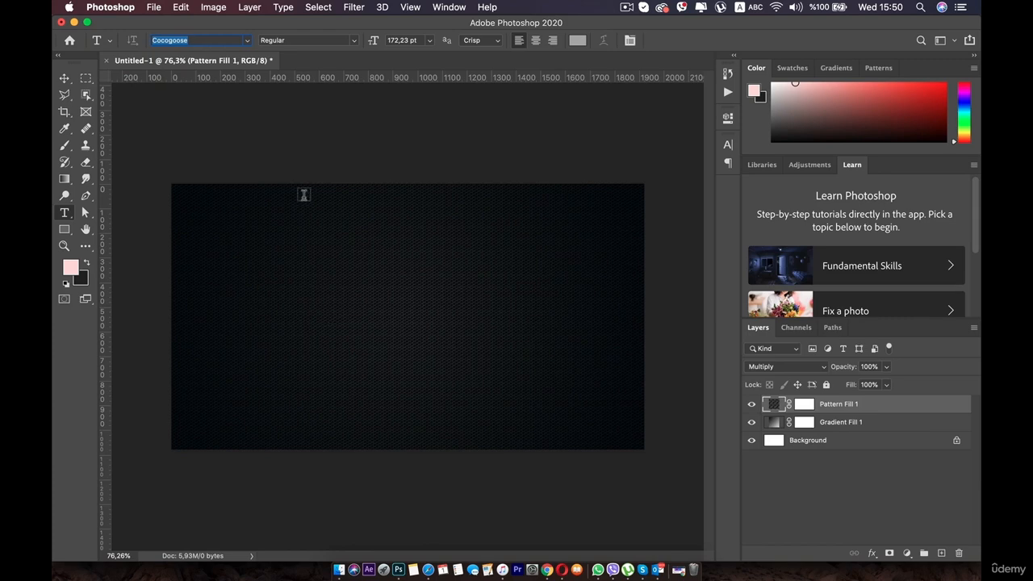
click(375, 332)
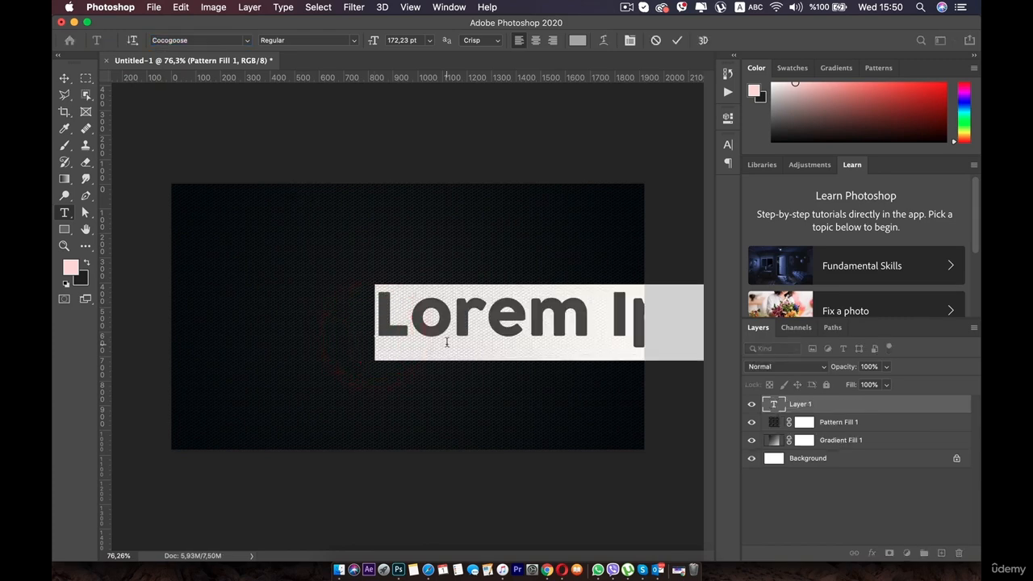
text(M)
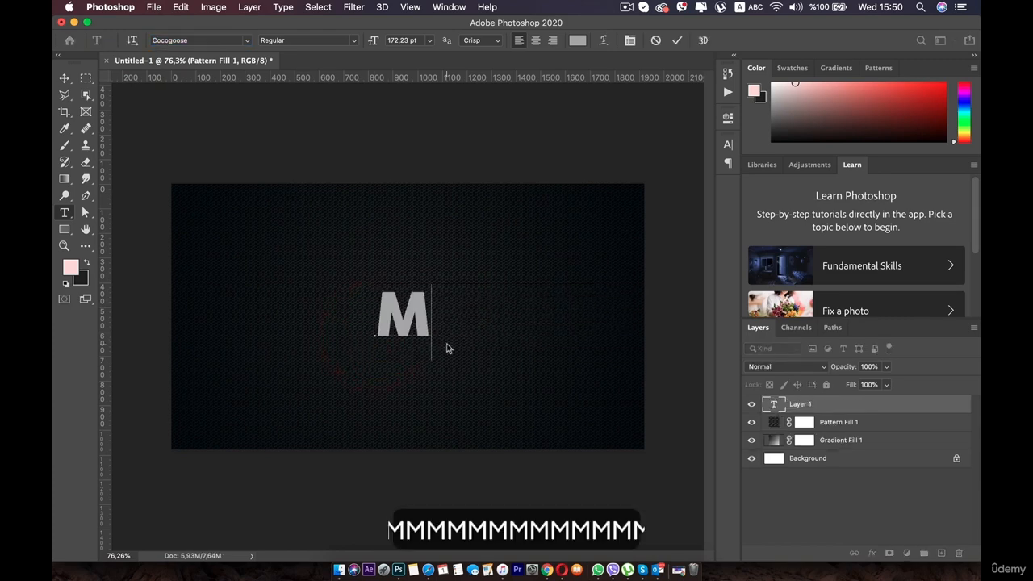
text(ETALIV)
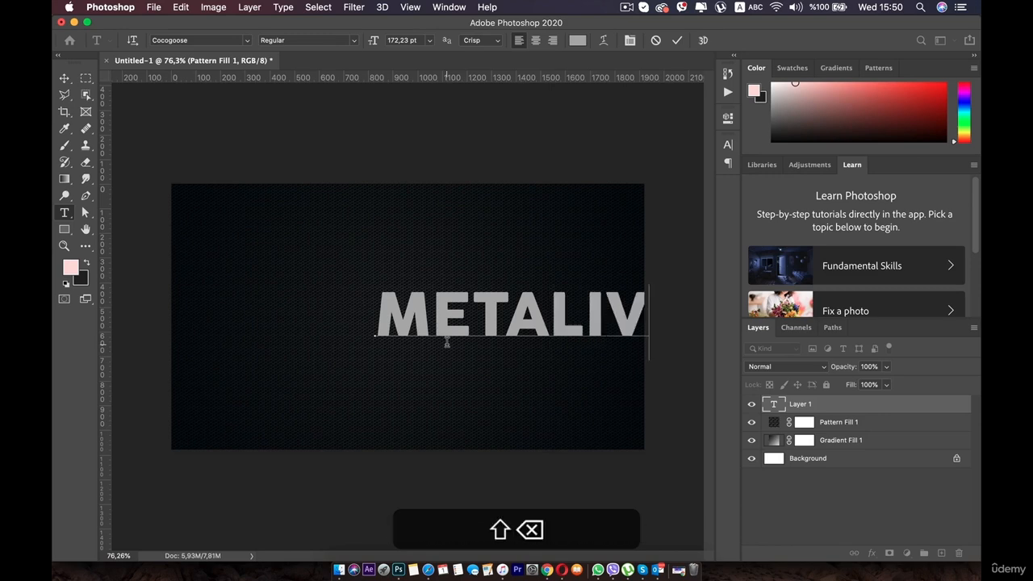
key(BackSpace)
text(C)
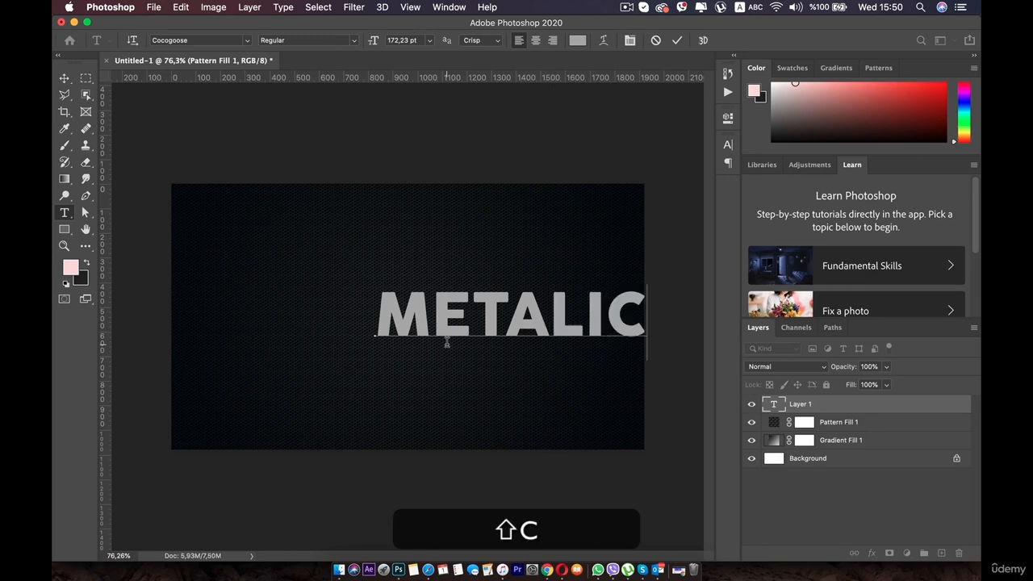
click(63, 78)
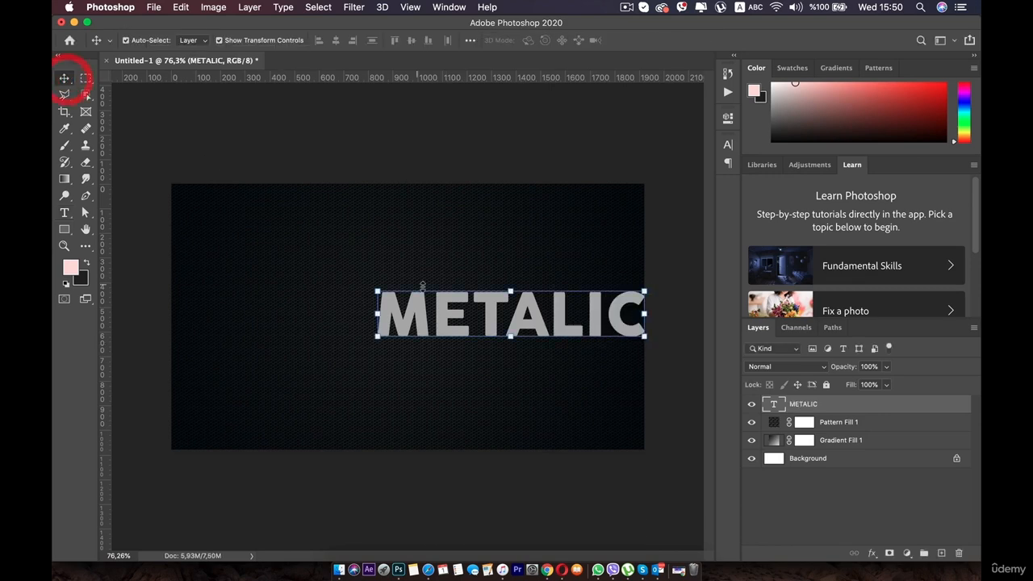
drag(425, 312, 339, 311)
double_click(349, 305)
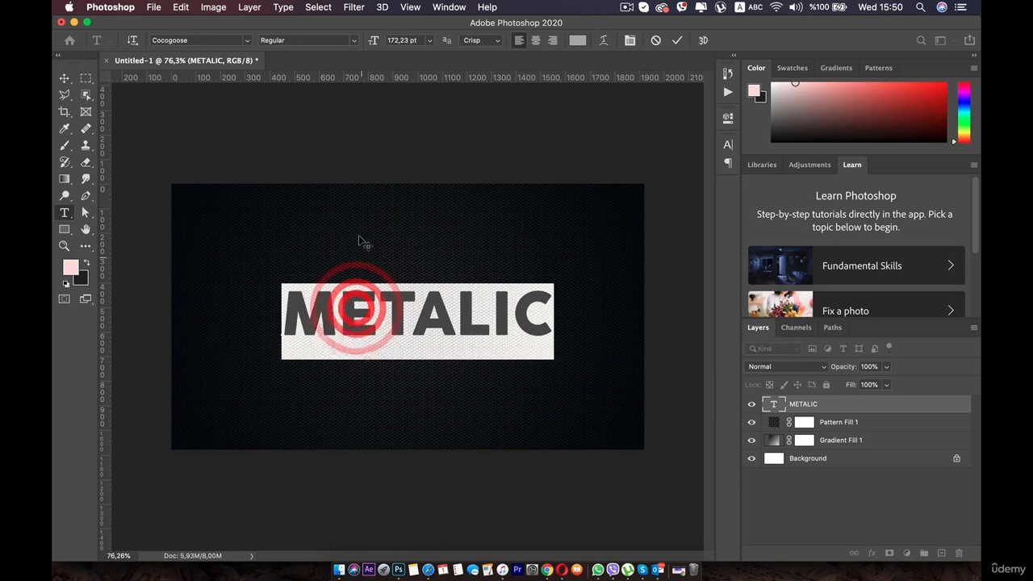
click(355, 39)
click(353, 36)
click(377, 323)
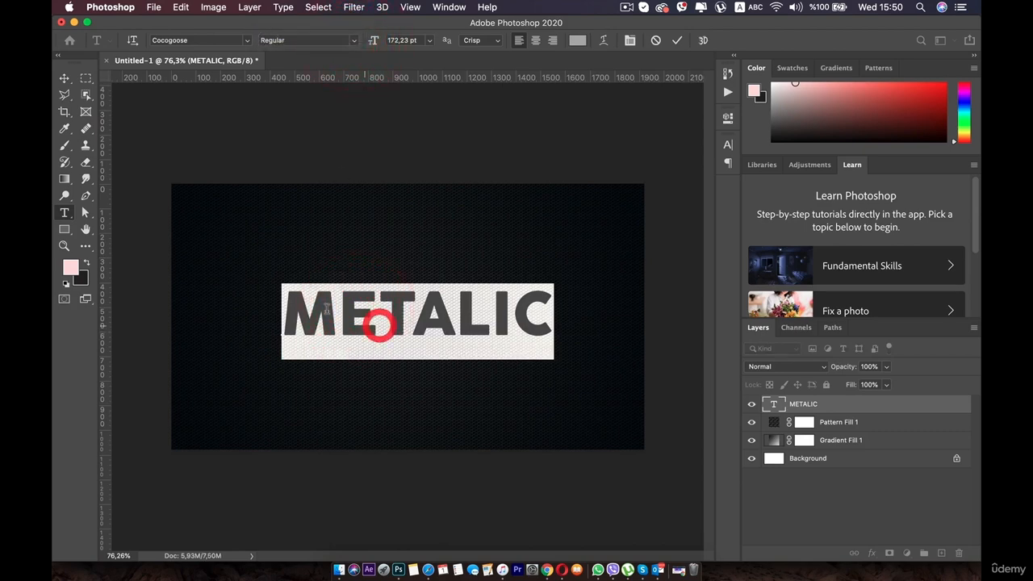
click(64, 78)
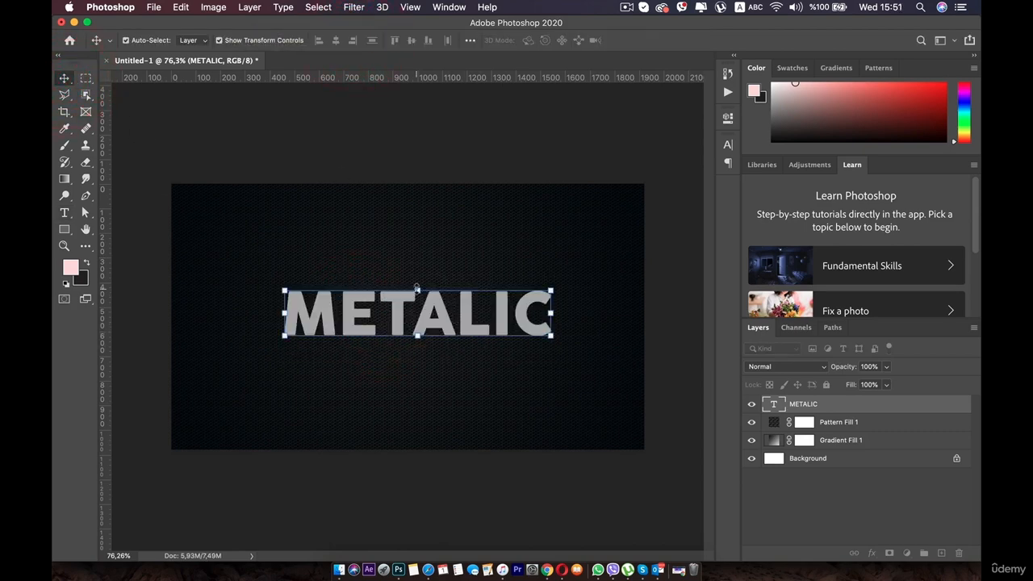
Step: Enlarge the METALIC text slightly, shift it down a little and deselect it
drag(418, 288, 420, 278)
key(super+z)
drag(421, 306, 421, 316)
double_click(422, 316)
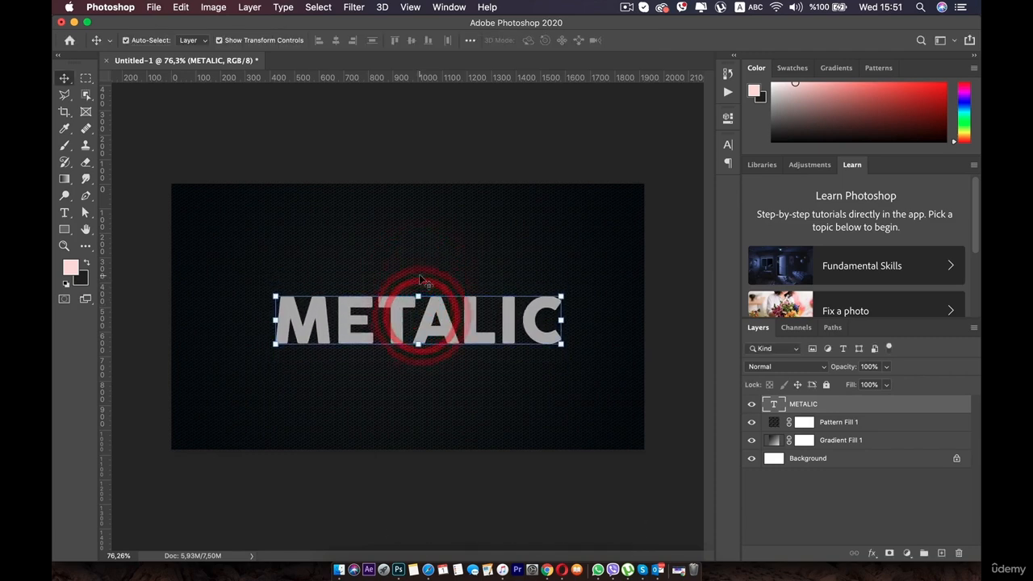
click(420, 280)
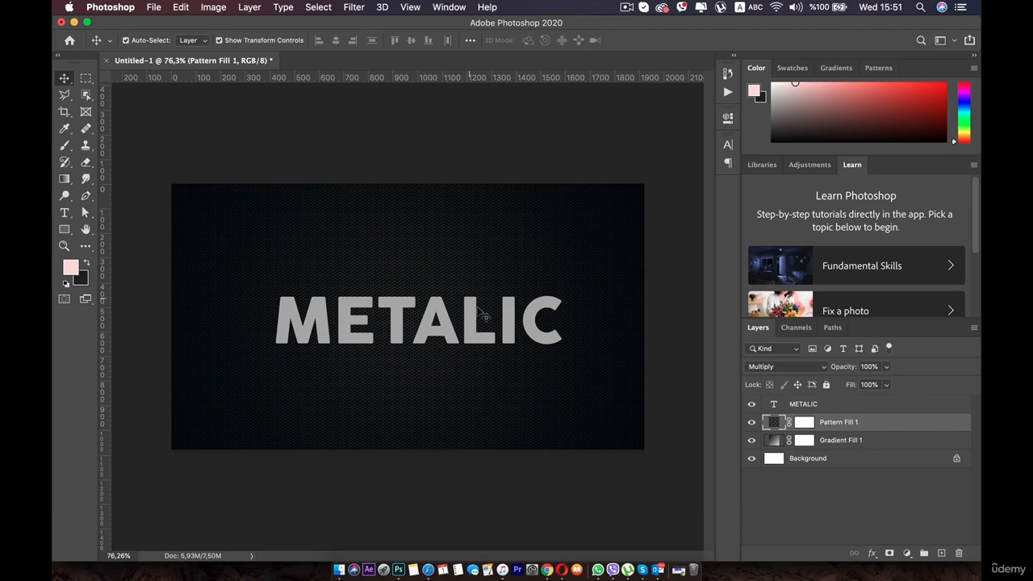
Step: Add a Bevel & Emboss effect to the METALIC text layer with a depth of 188% and a size of 6 px
click(885, 405)
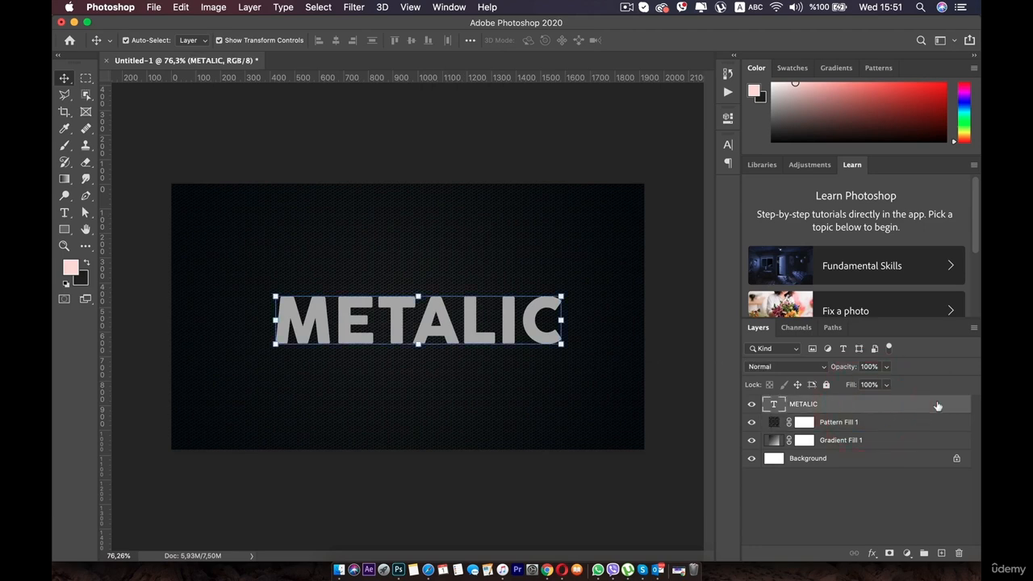
double_click(936, 403)
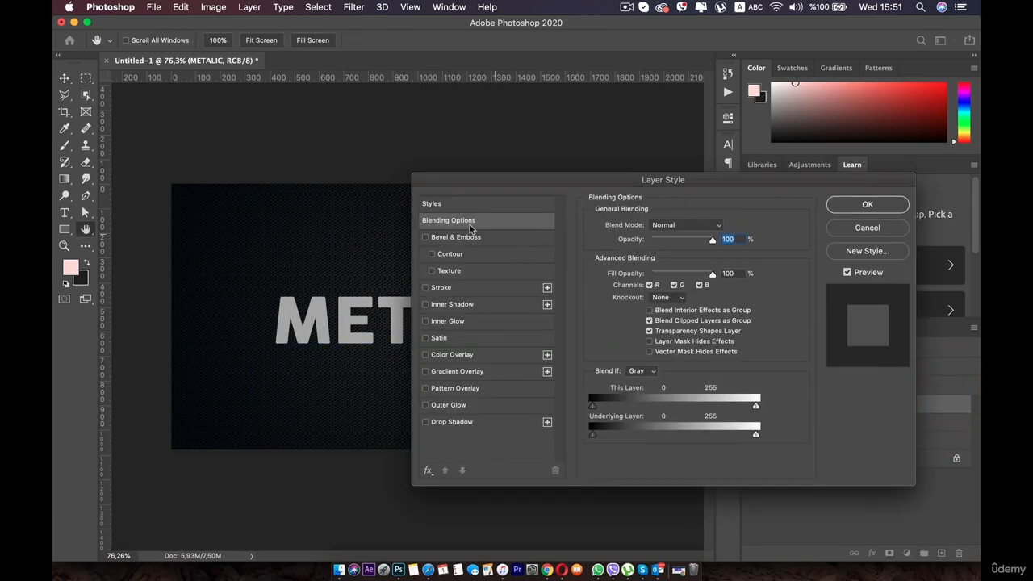
click(442, 239)
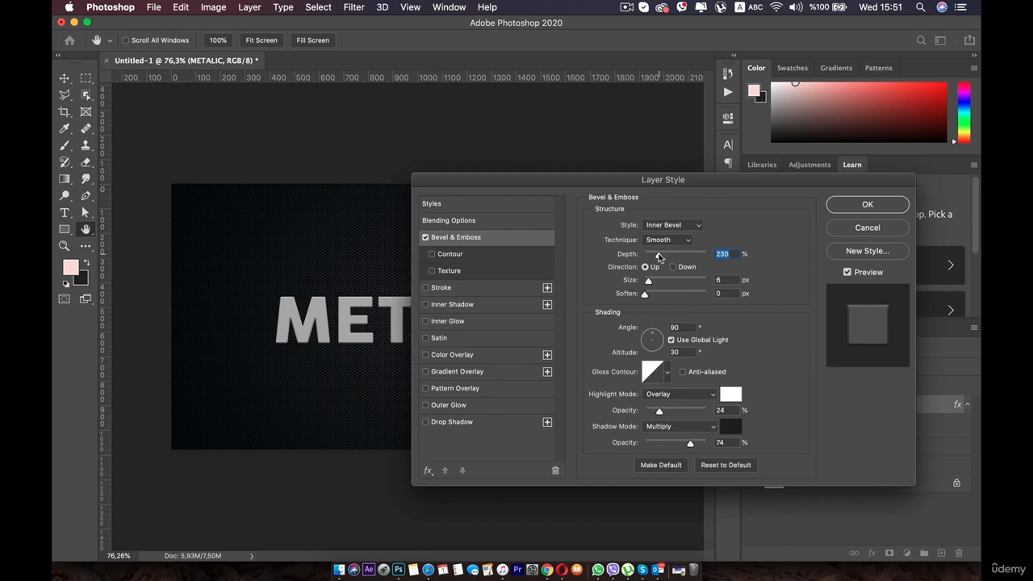
drag(660, 257, 658, 256)
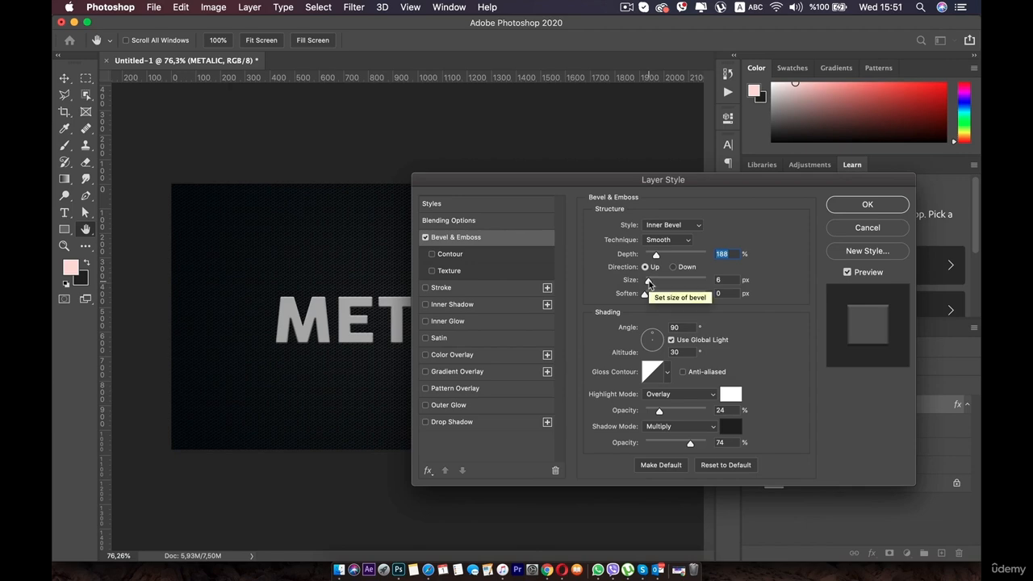
click(649, 281)
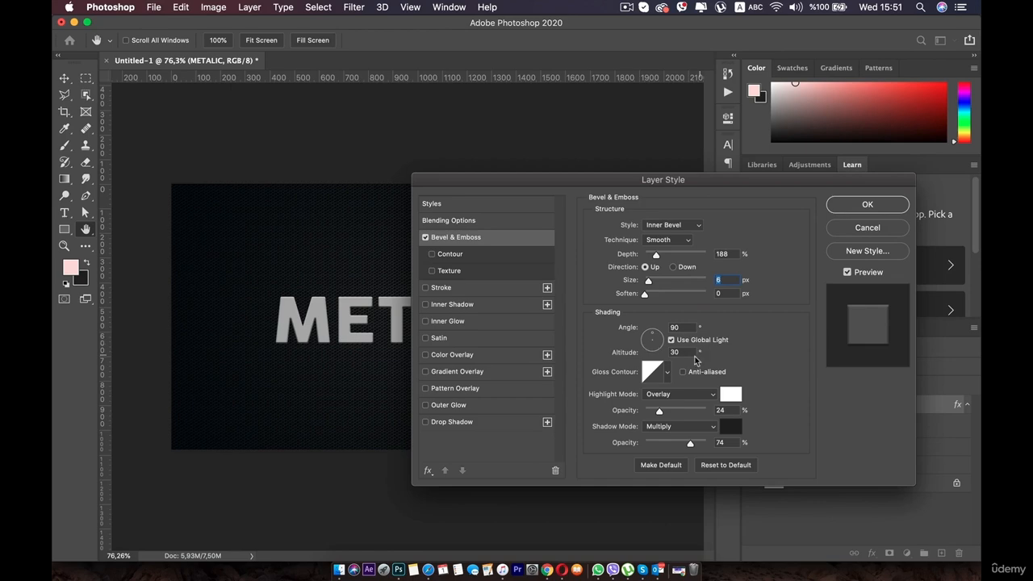
Step: Set the bevel's shading angle to 119° and its gloss contour to the single-ring preset
click(675, 327)
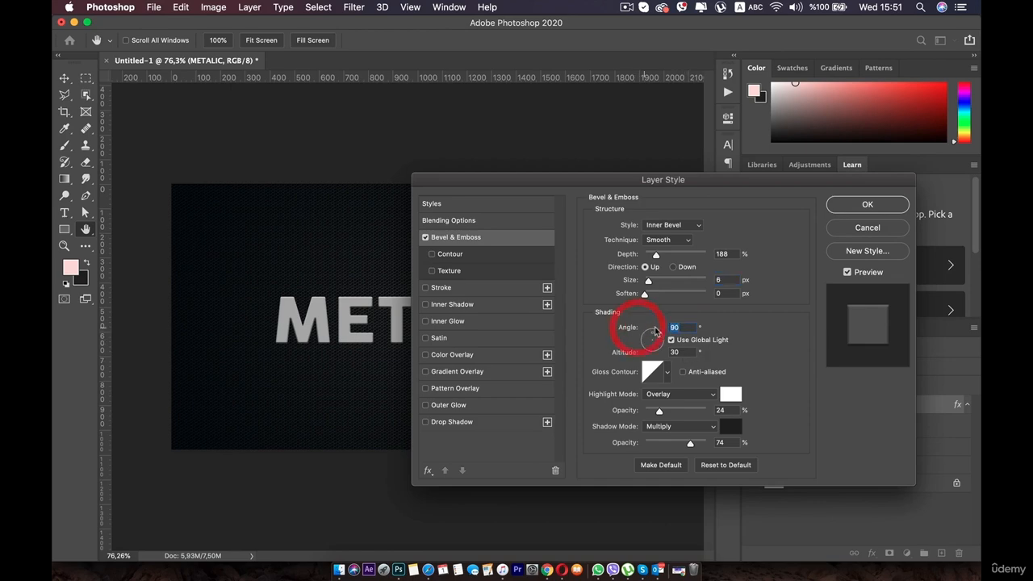
text(119)
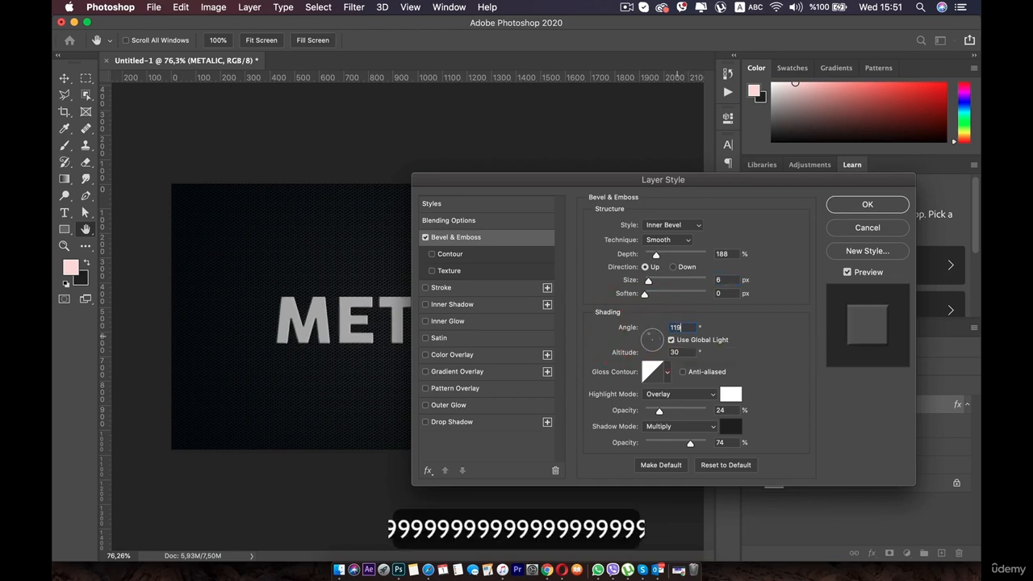
click(771, 371)
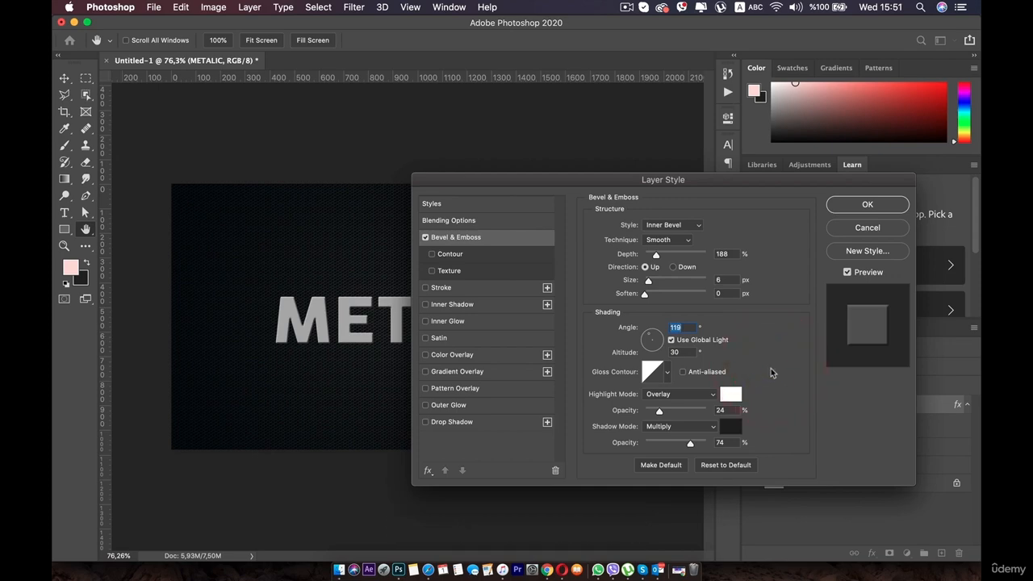
click(666, 372)
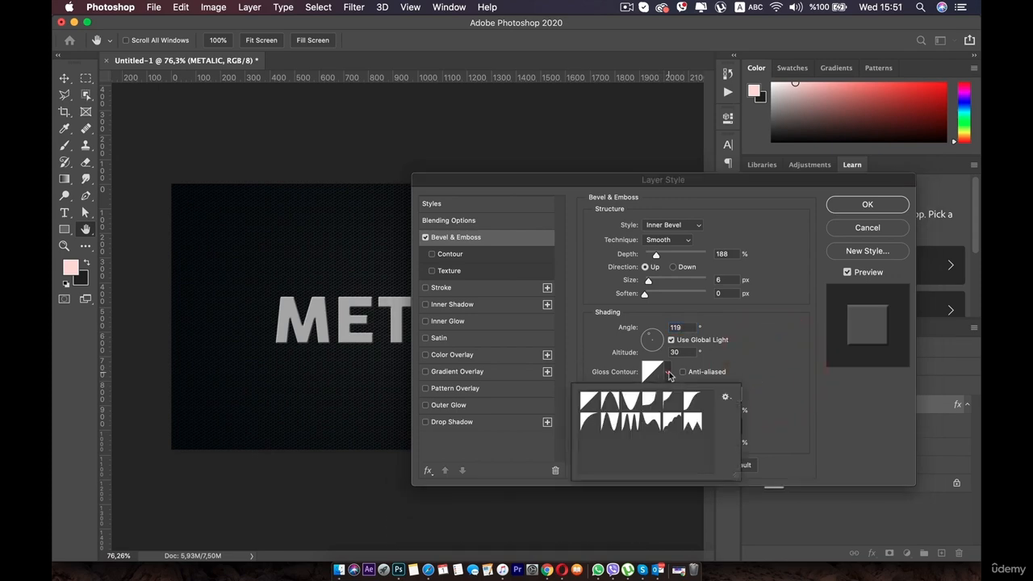
click(611, 424)
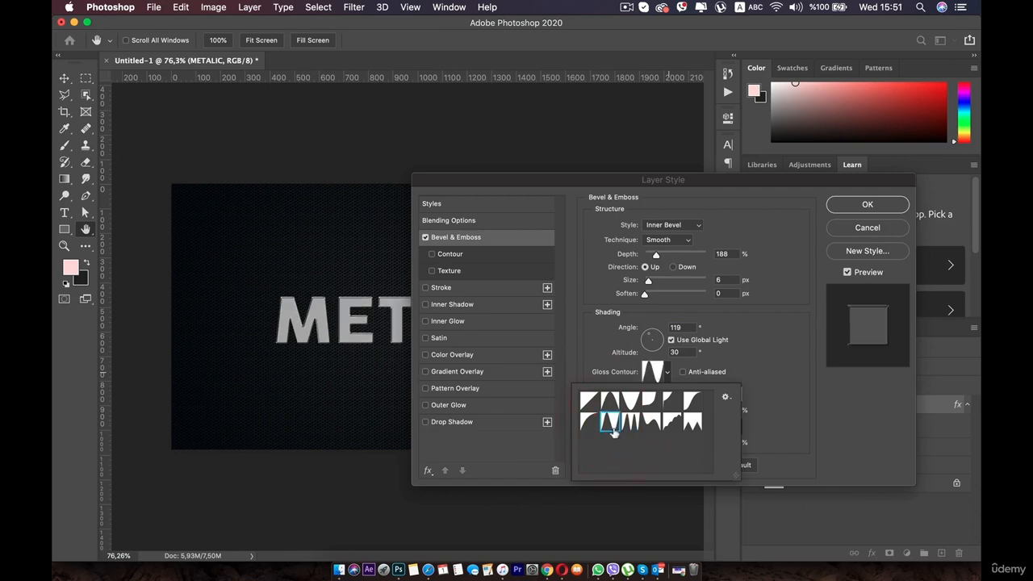
Step: Set the bevel's highlight mode to Vivid Light at 71% opacity and its shadow opacity to 54%
click(766, 361)
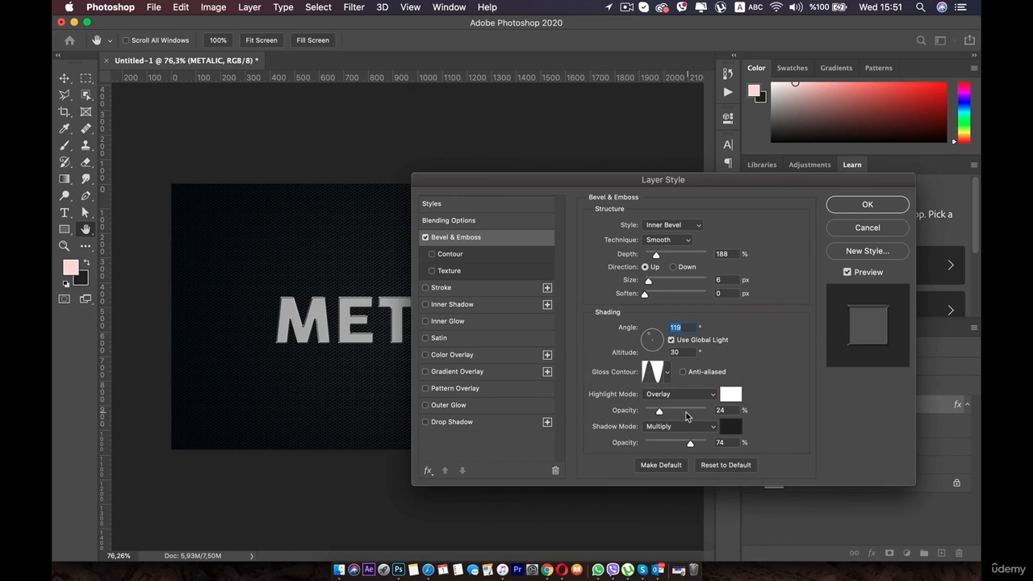
click(731, 395)
click(783, 291)
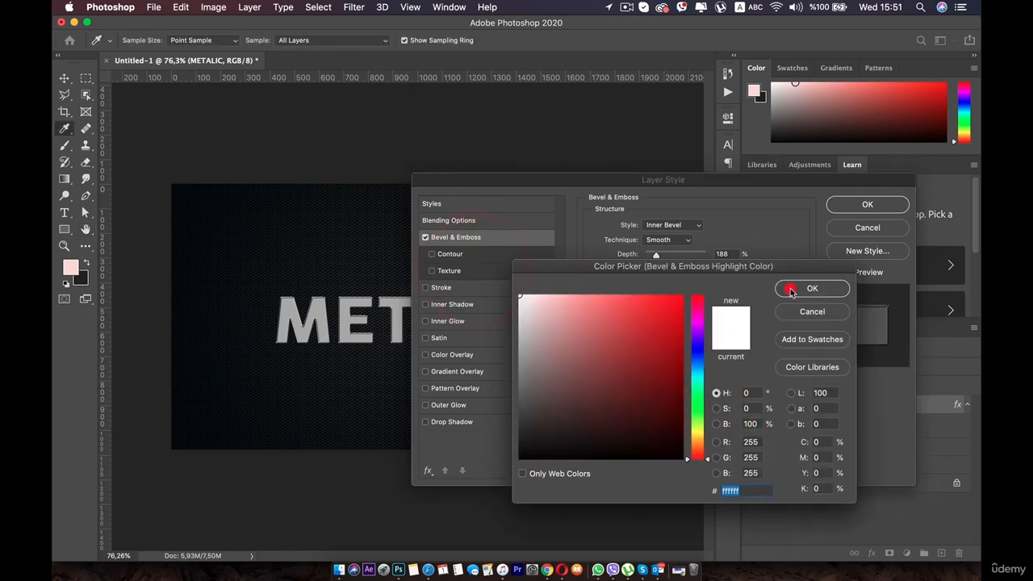
click(685, 396)
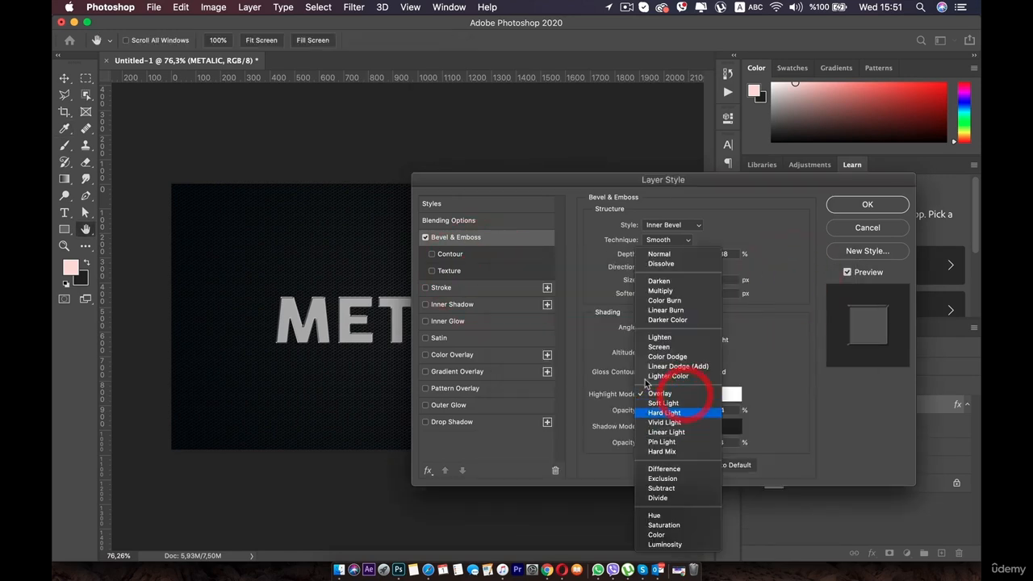
click(666, 421)
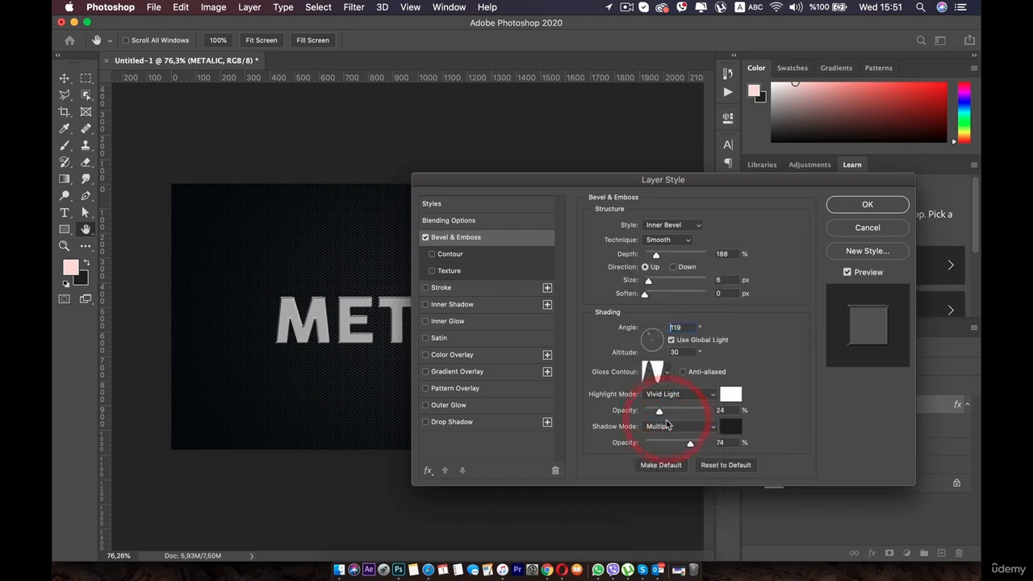
drag(659, 411, 685, 414)
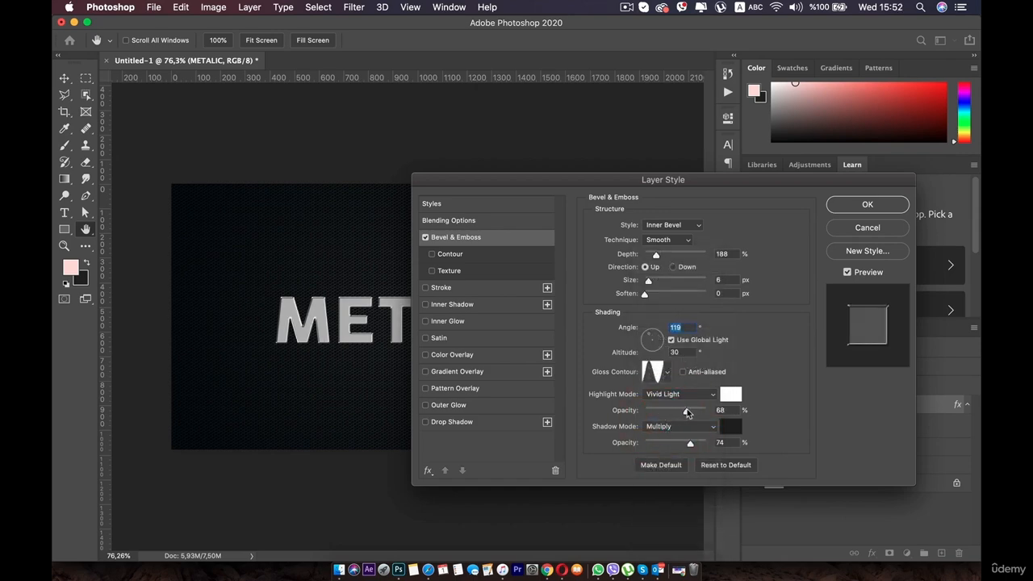
click(689, 413)
drag(690, 446, 680, 447)
click(679, 446)
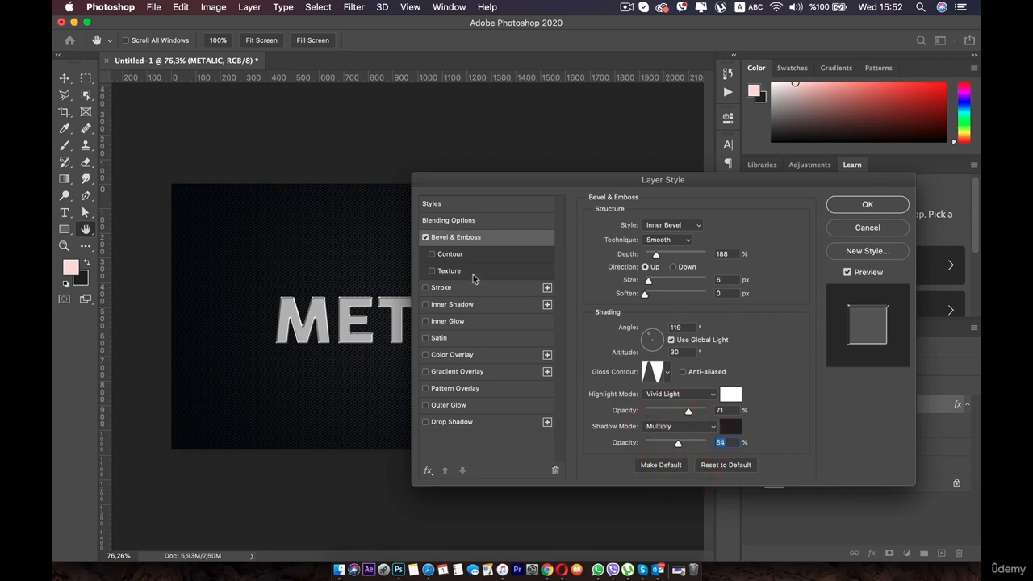
Step: Enable the bevel's Contour option with the inverted-cone preset and anti-aliasing
click(431, 255)
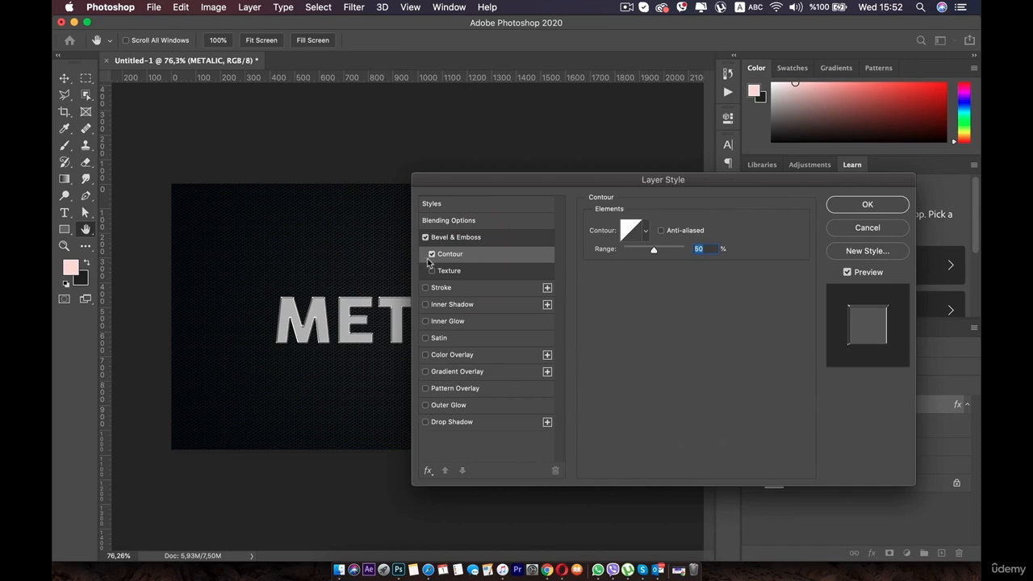
click(645, 231)
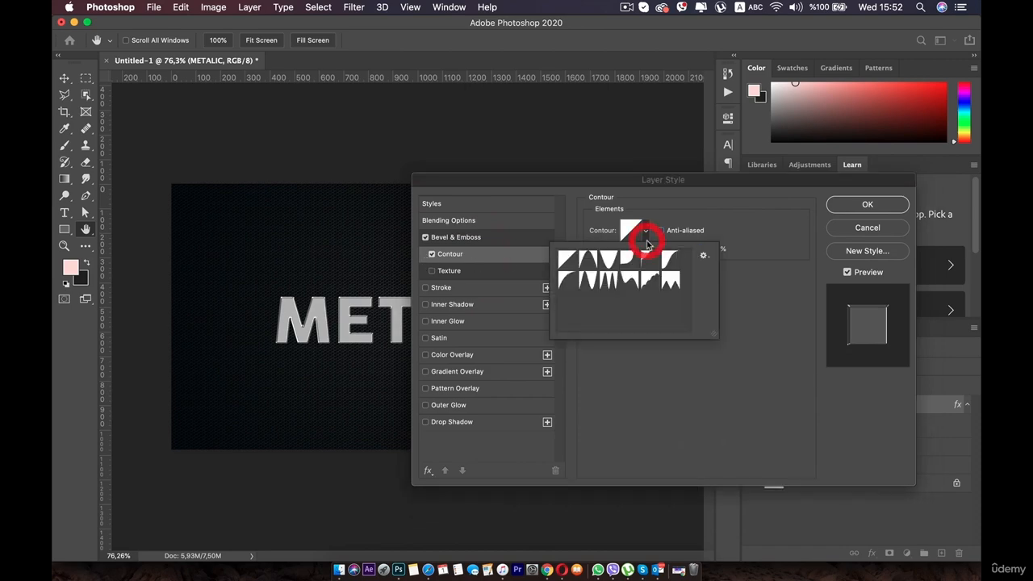
click(609, 262)
click(751, 295)
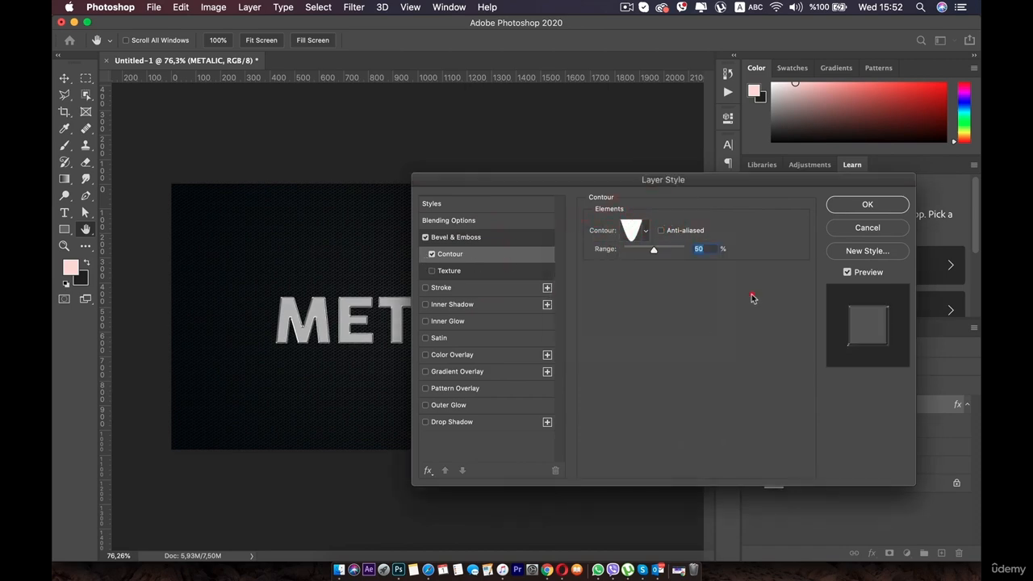
click(662, 231)
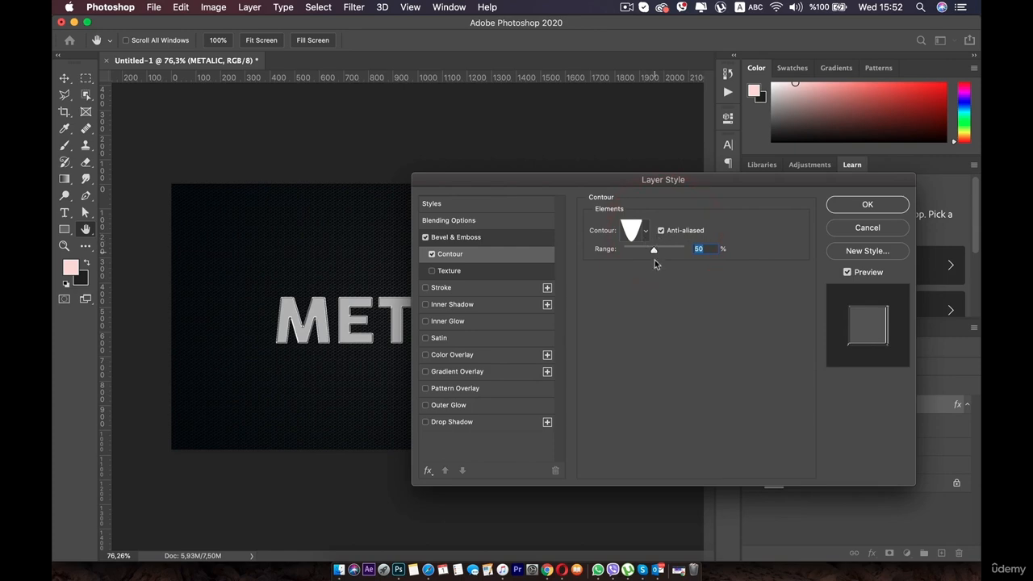
click(696, 250)
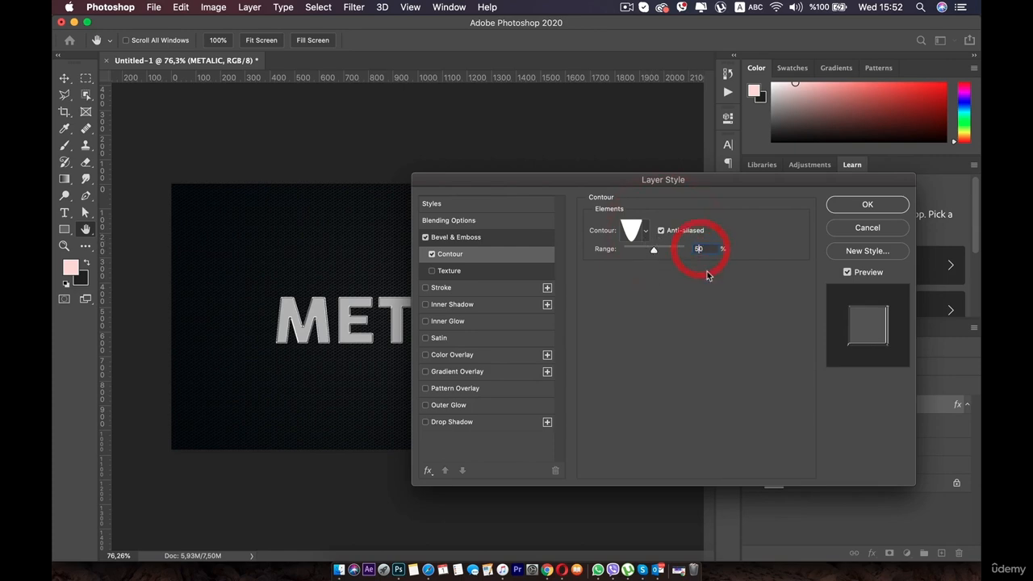
Step: Enable the bevel's Texture option using the third pattern in the Meta Mesh Patterns (pack 1) set
click(453, 272)
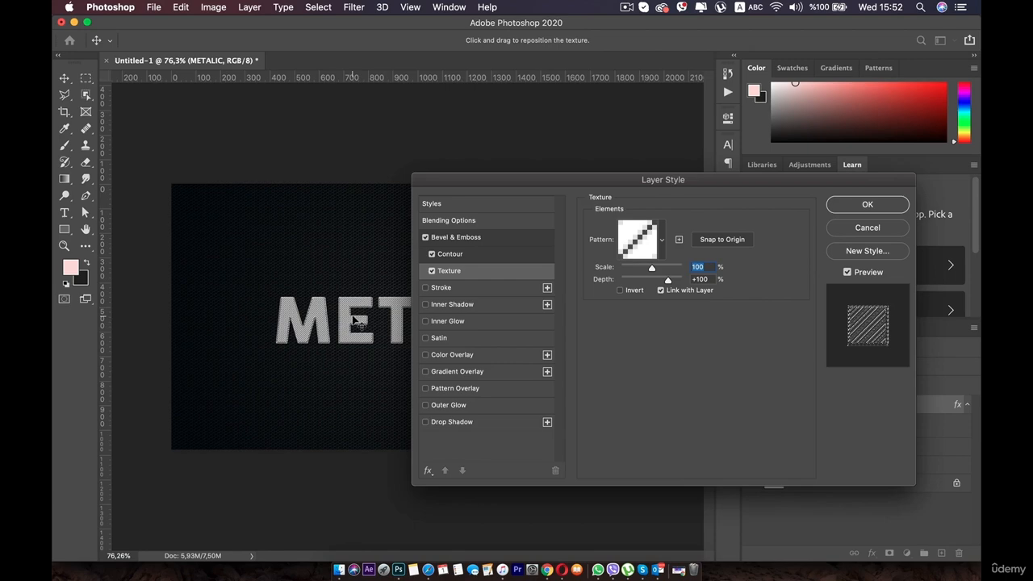
click(660, 240)
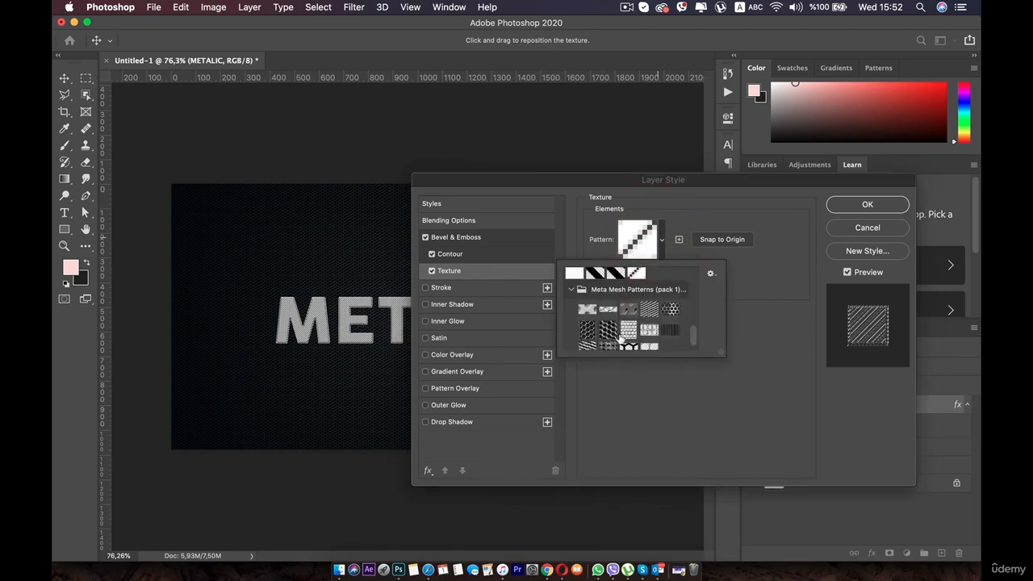
click(628, 312)
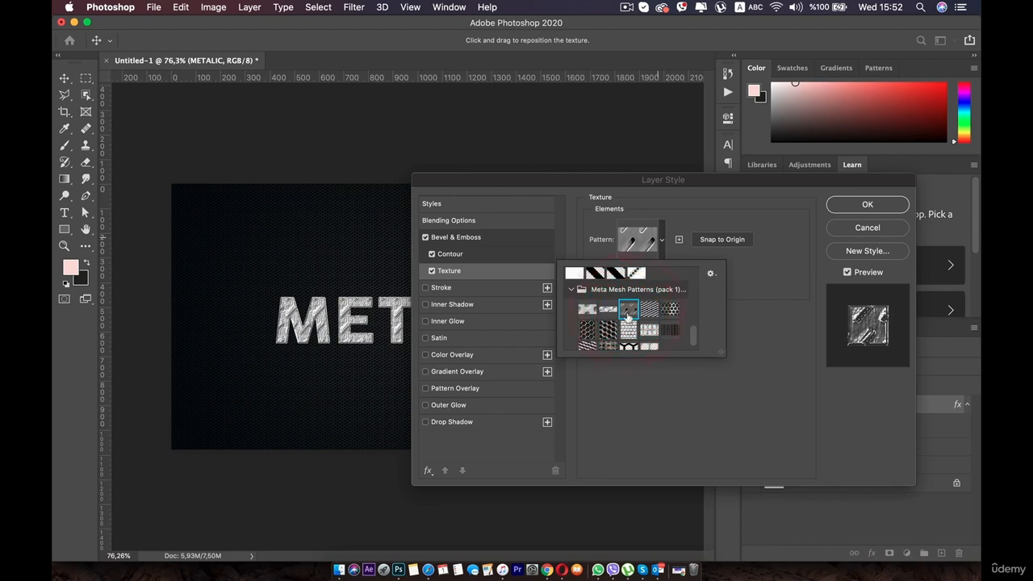
click(735, 284)
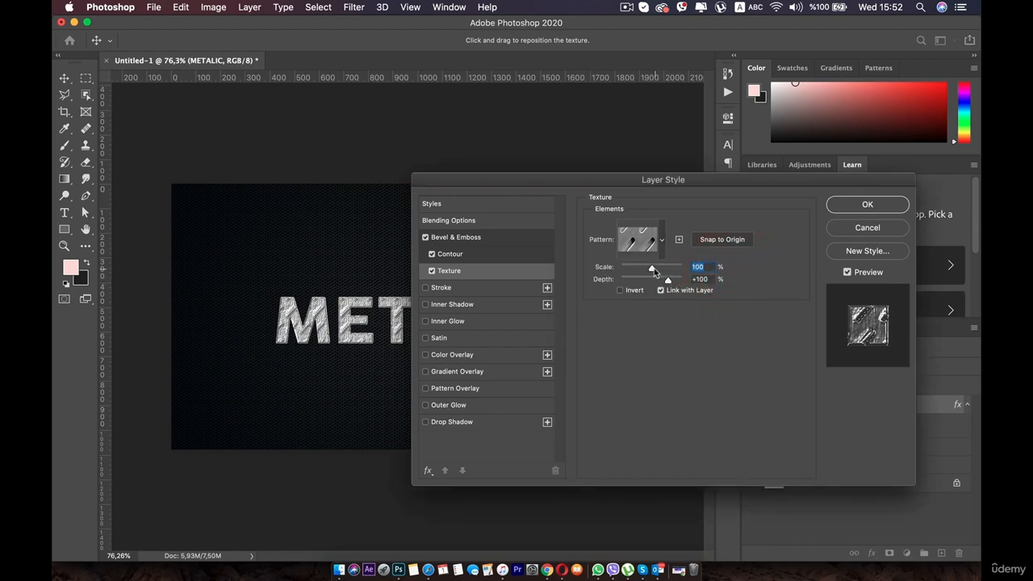
Step: Set the texture's scale to 39% and its depth to -10%, checking the pattern on the text up close
drag(652, 269, 631, 272)
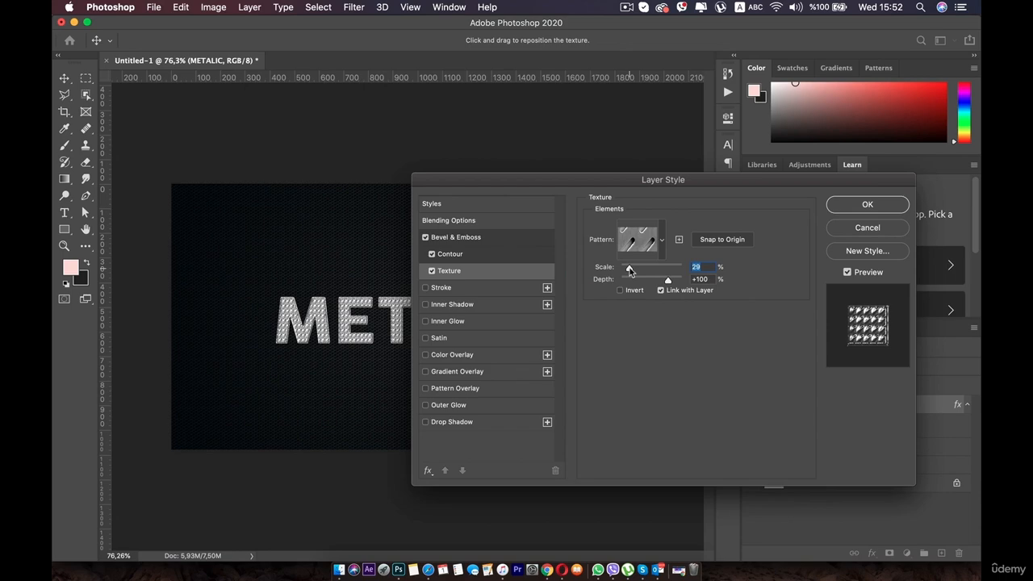
drag(667, 280, 651, 280)
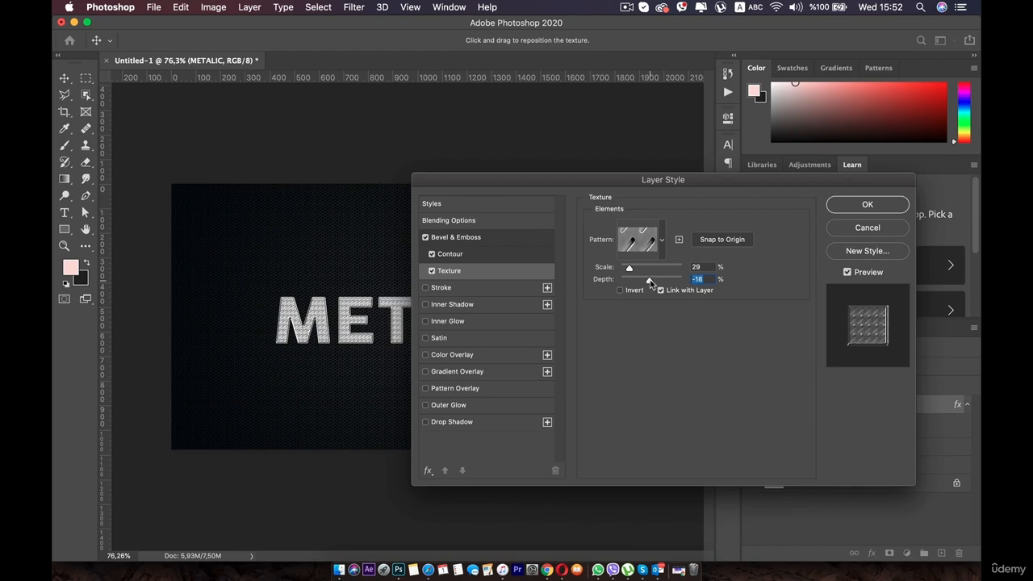
drag(649, 281, 651, 282)
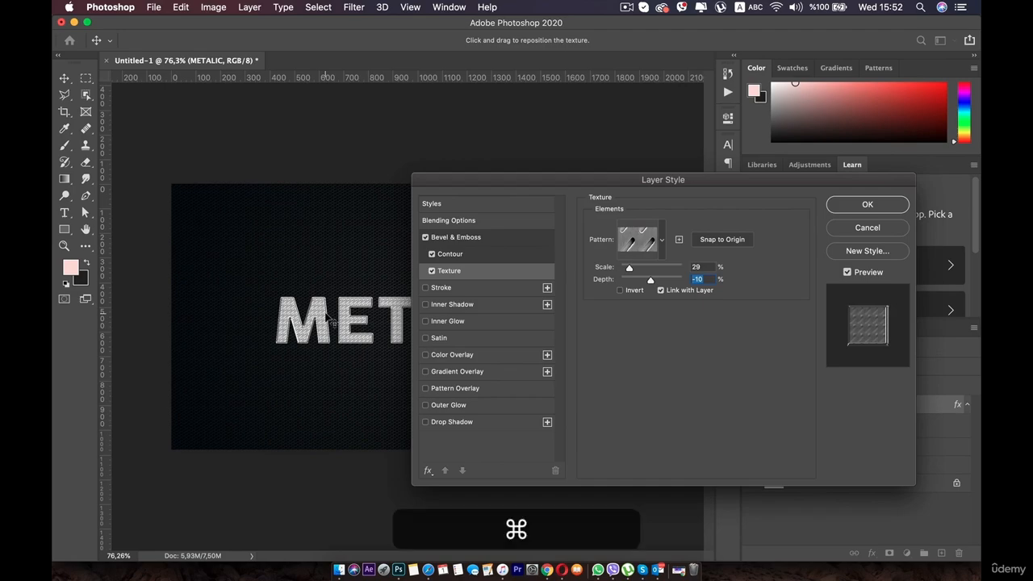
key(super+equal)
key(super+equal)
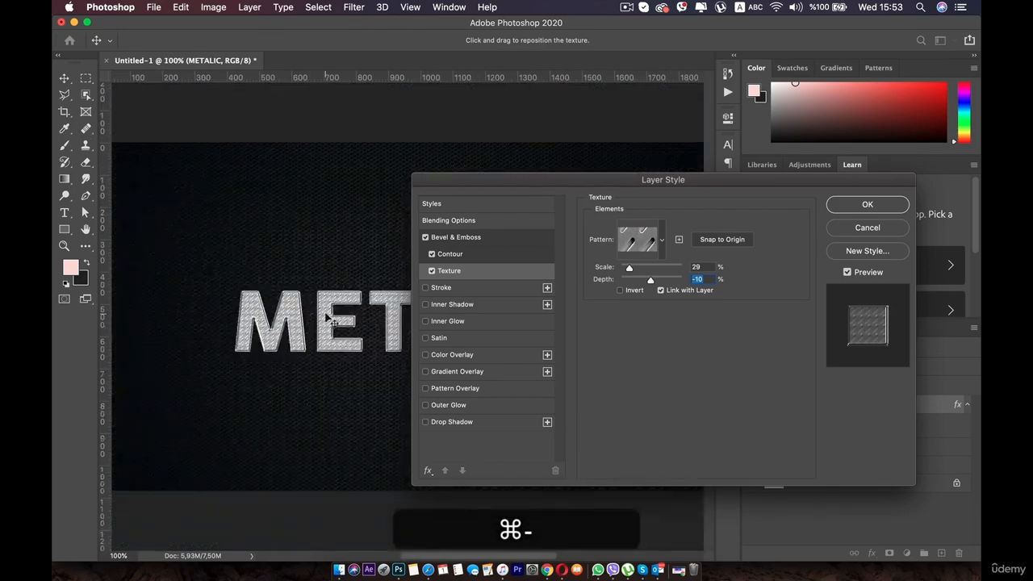
key(super+minus)
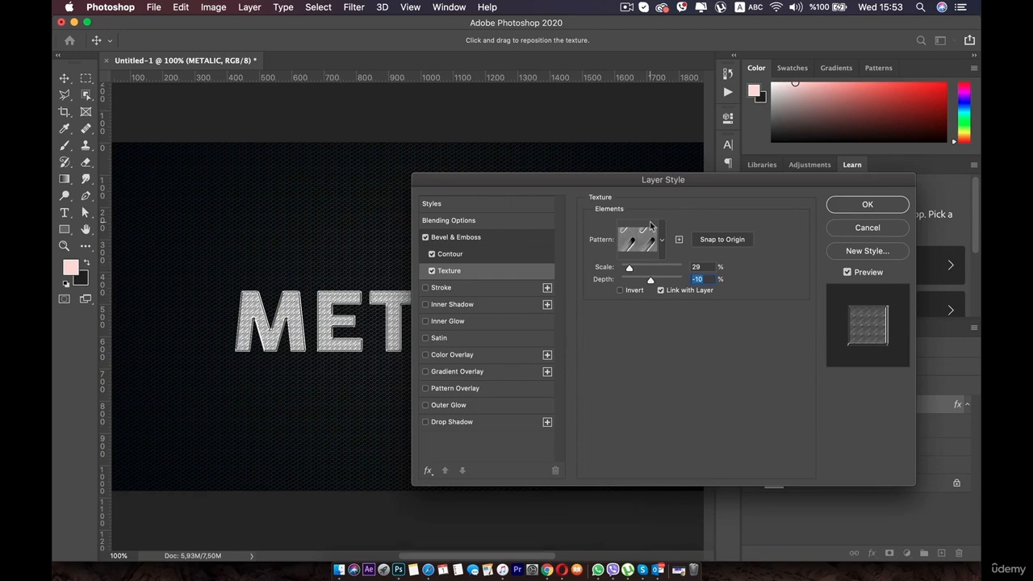
drag(629, 271, 633, 270)
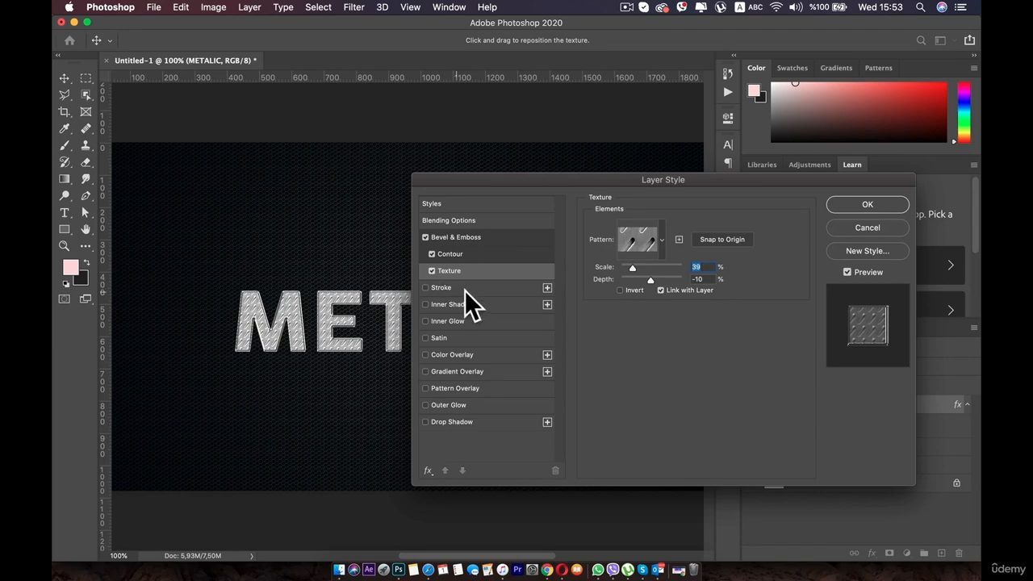
Step: Add a 3 px Stroke effect to the METALIC text and position it outside the letters
click(444, 288)
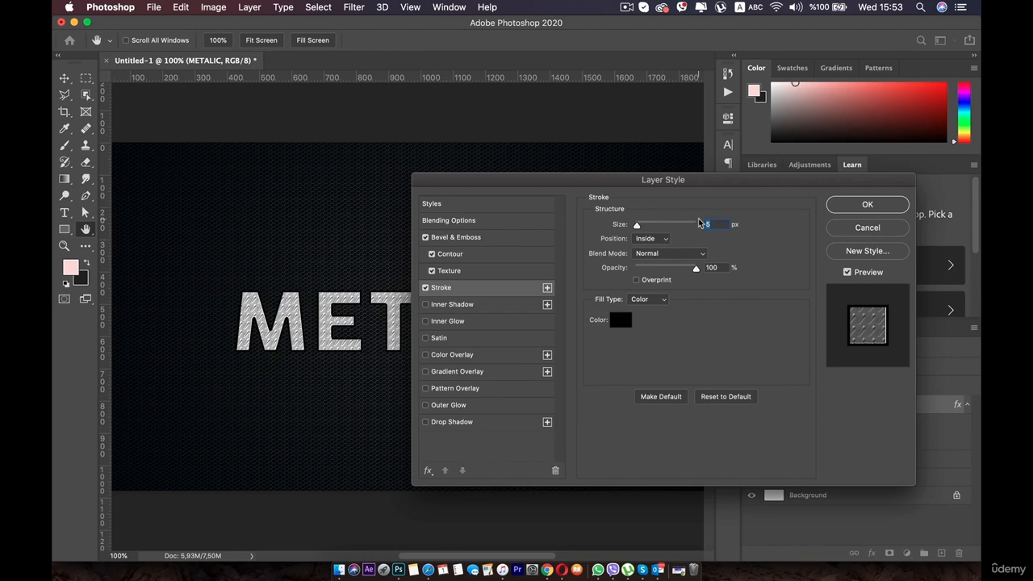
text(3)
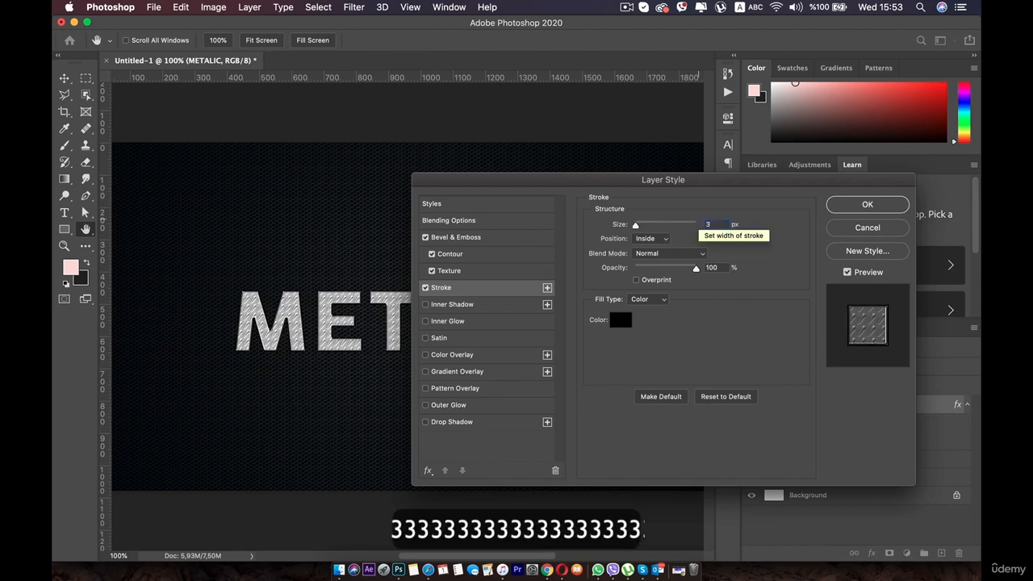
click(721, 329)
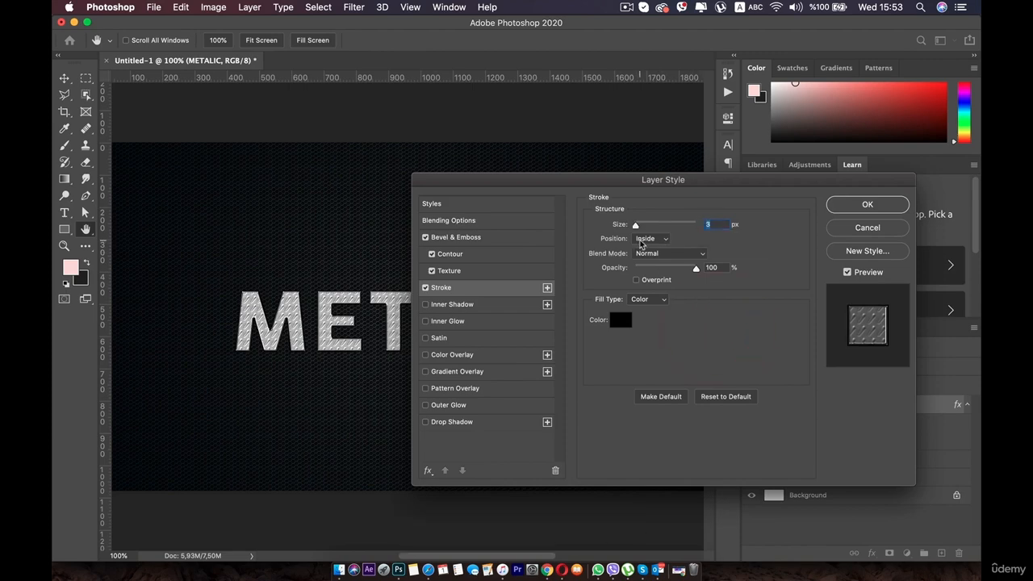
click(644, 239)
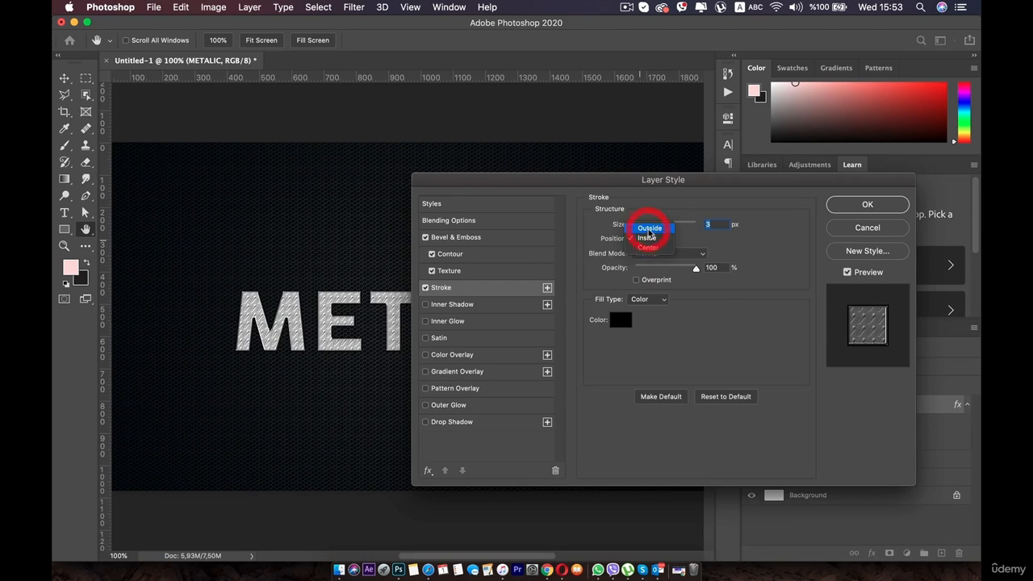
click(649, 229)
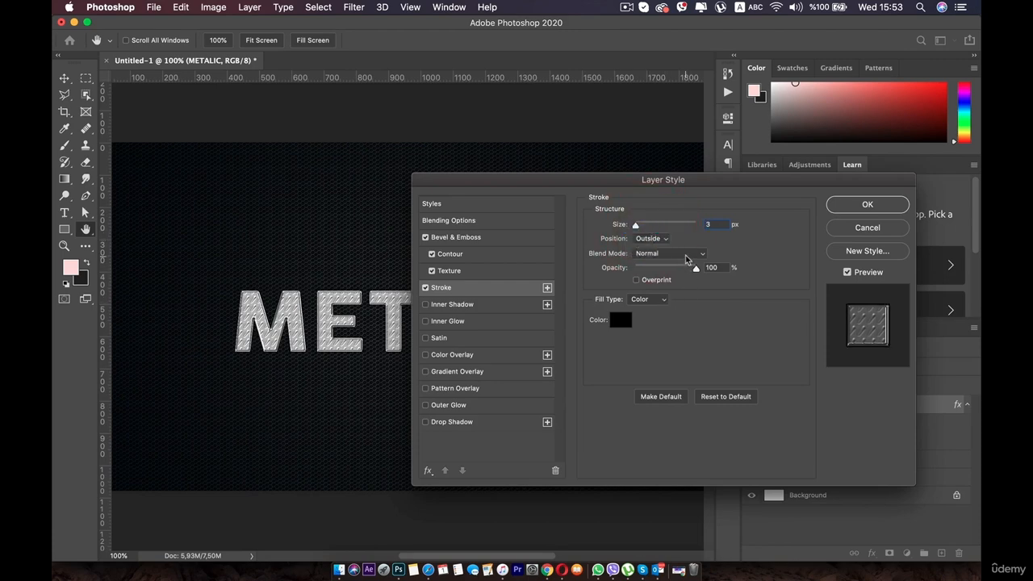
Step: Change the stroke's fill type to Gradient and load the Black, White preset from the Basics gradients
click(483, 237)
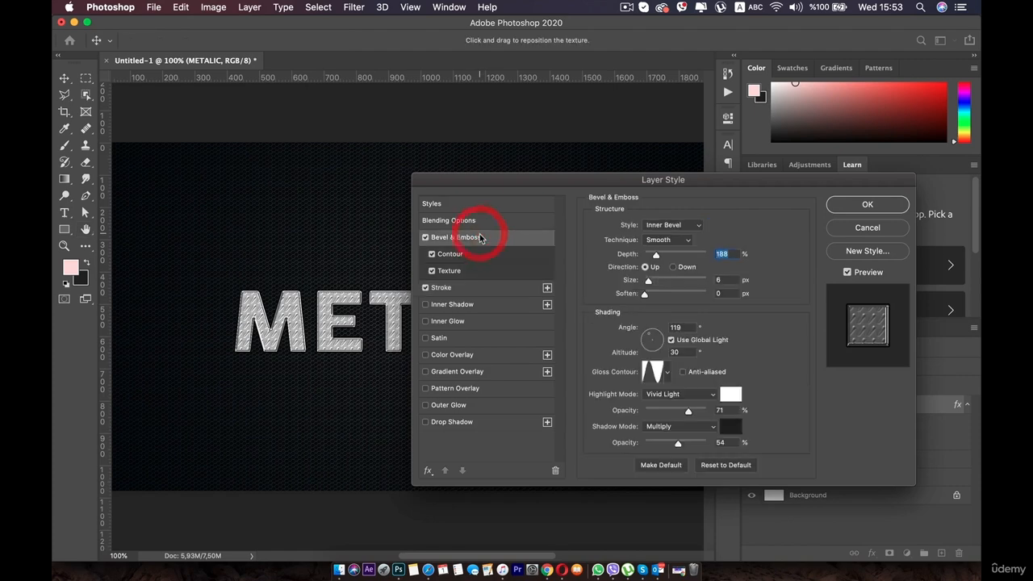
click(473, 287)
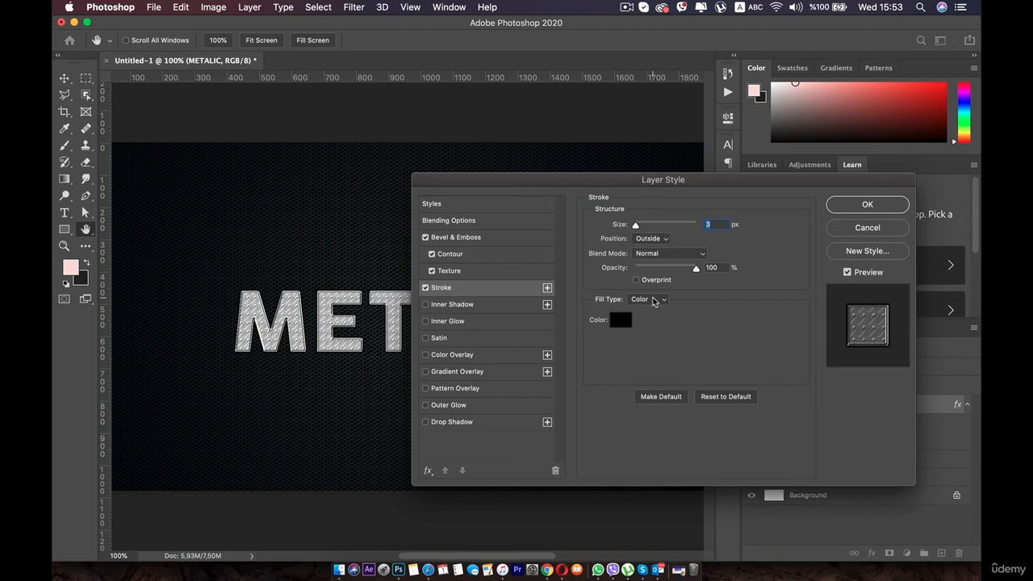
click(653, 301)
click(660, 308)
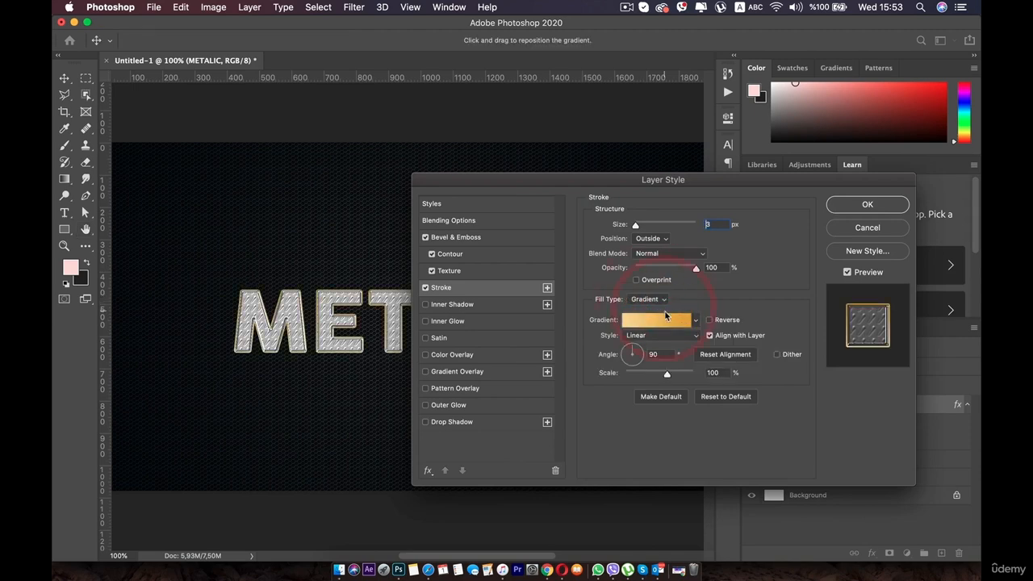
click(672, 321)
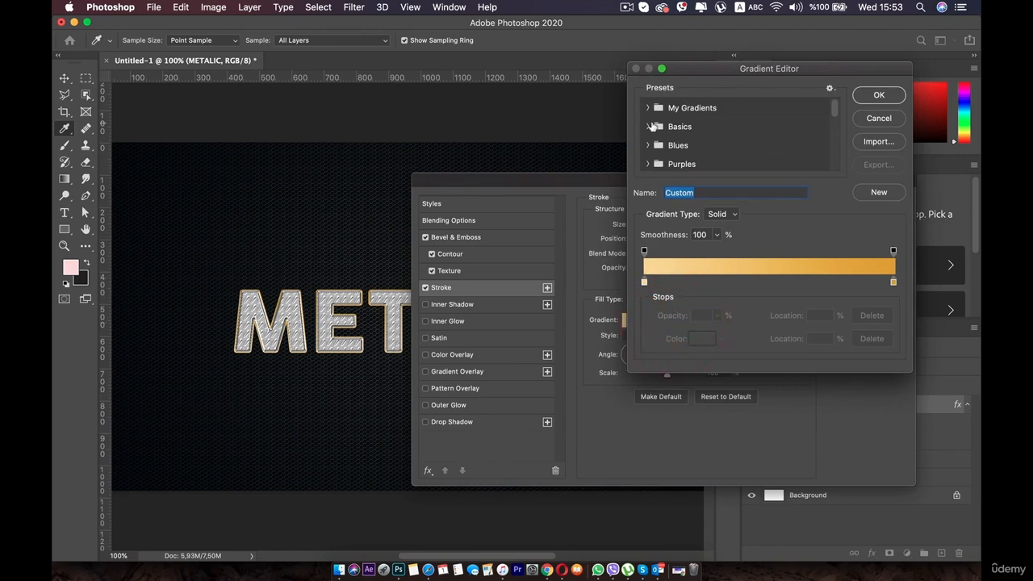
click(653, 128)
scroll(727, 142, down, 3)
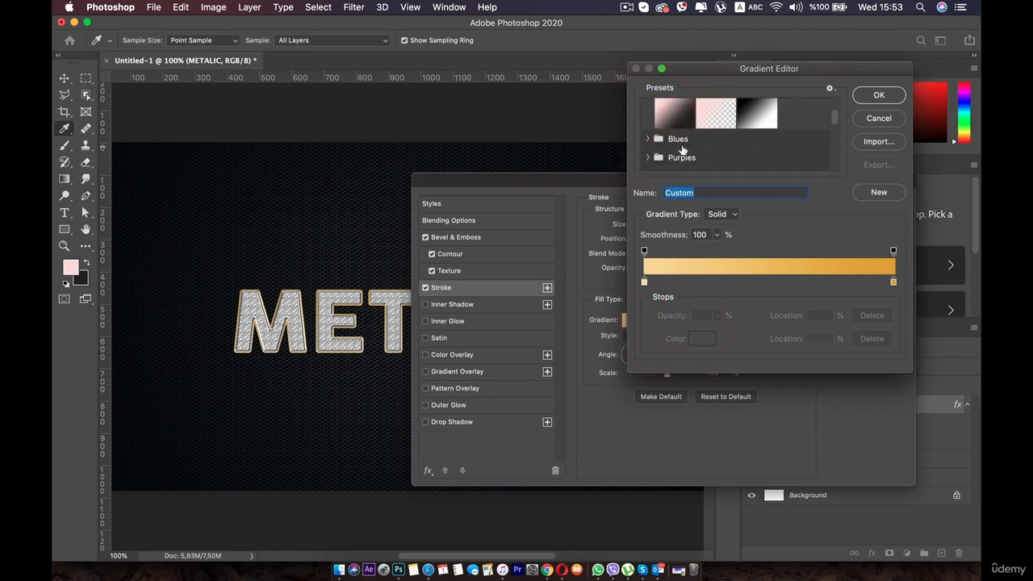
click(752, 118)
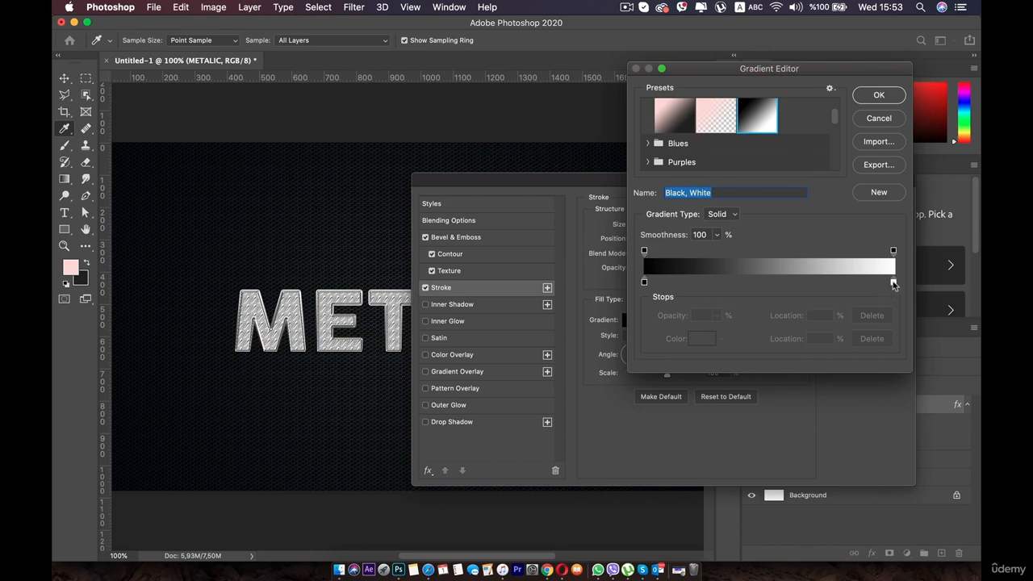
Step: Move the stroke gradient's white stop to 53% and add a black stop at 100%
drag(894, 282, 779, 283)
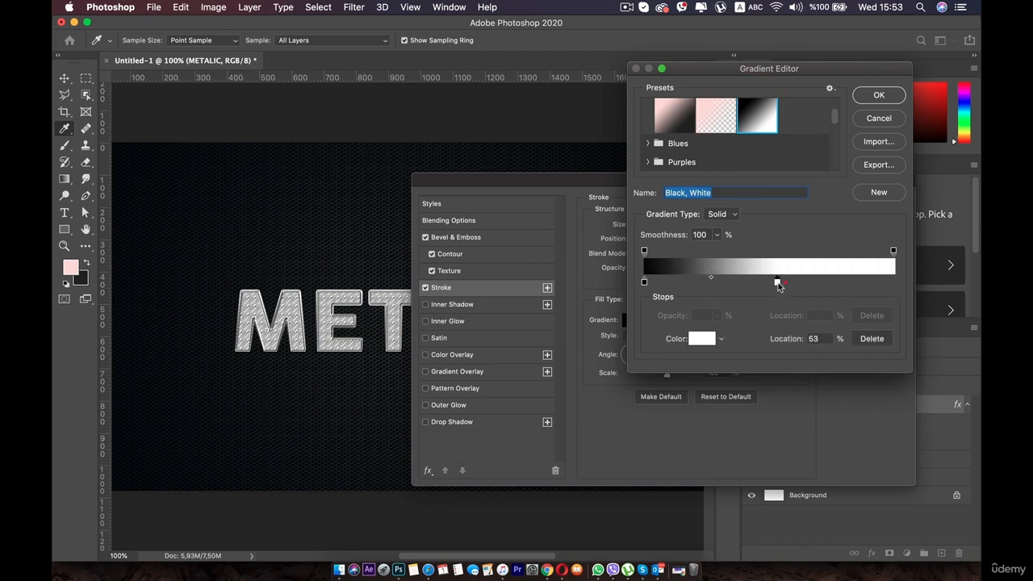
click(778, 282)
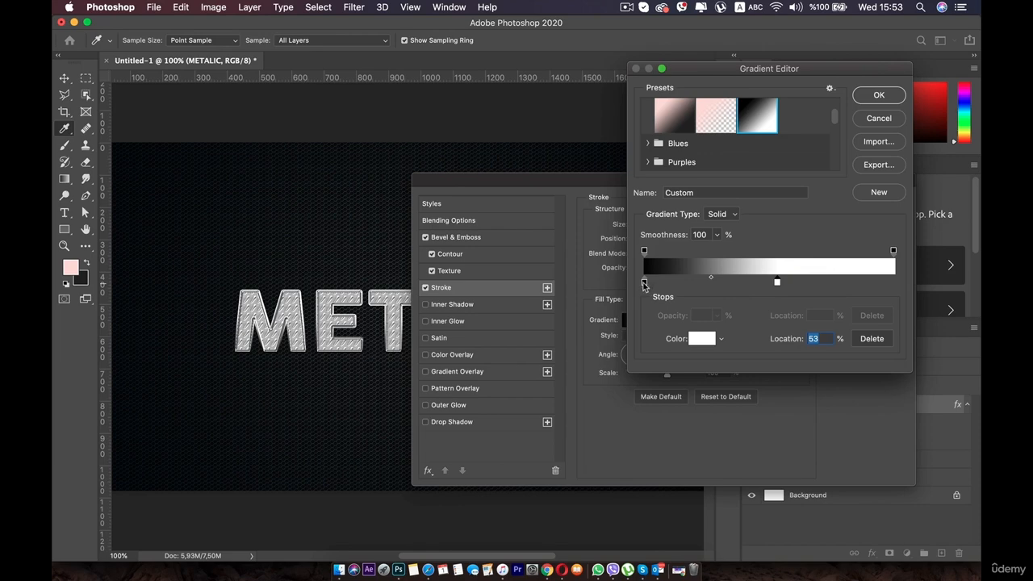
click(645, 283)
drag(824, 282, 894, 282)
click(897, 284)
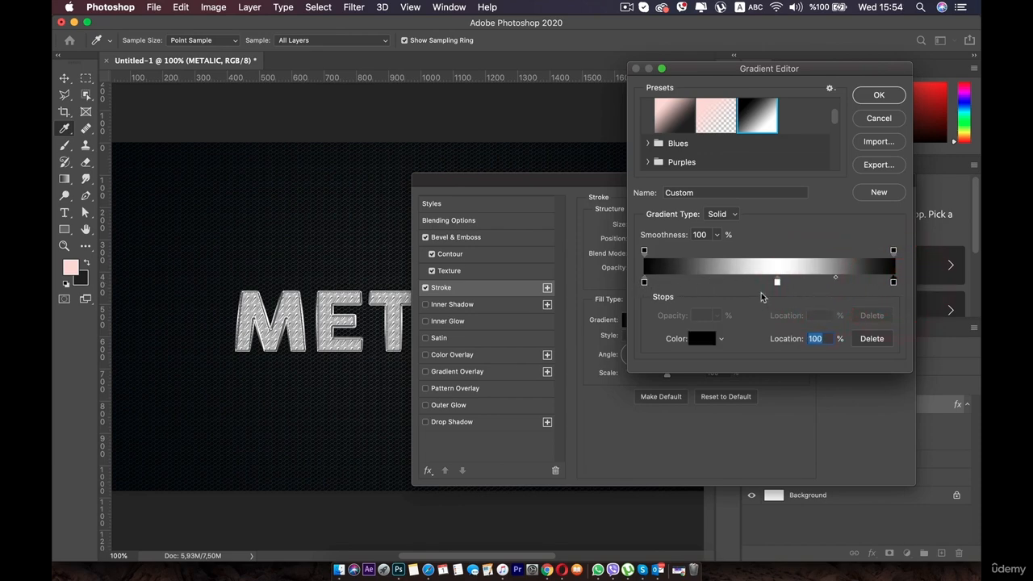
Step: Narrow the highlight around the gradient's white stop at 54%, setting the left color midpoint to 84% and pulling the right midpoint closer
mouse_move(778, 283)
mouse_down()
mouse_move(725, 284)
mouse_move(778, 283)
mouse_up()
click(715, 280)
drag(714, 280, 759, 279)
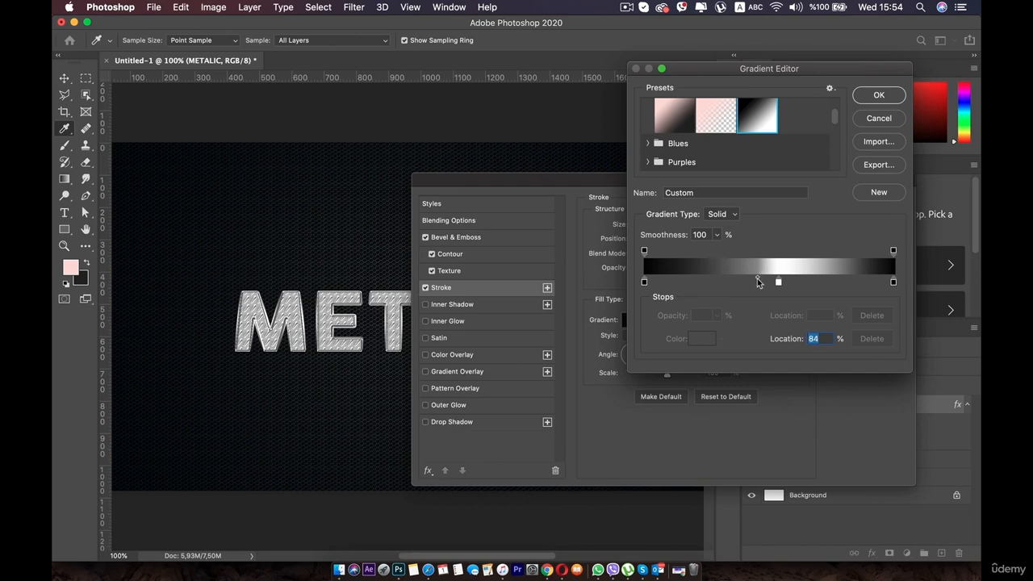
click(779, 282)
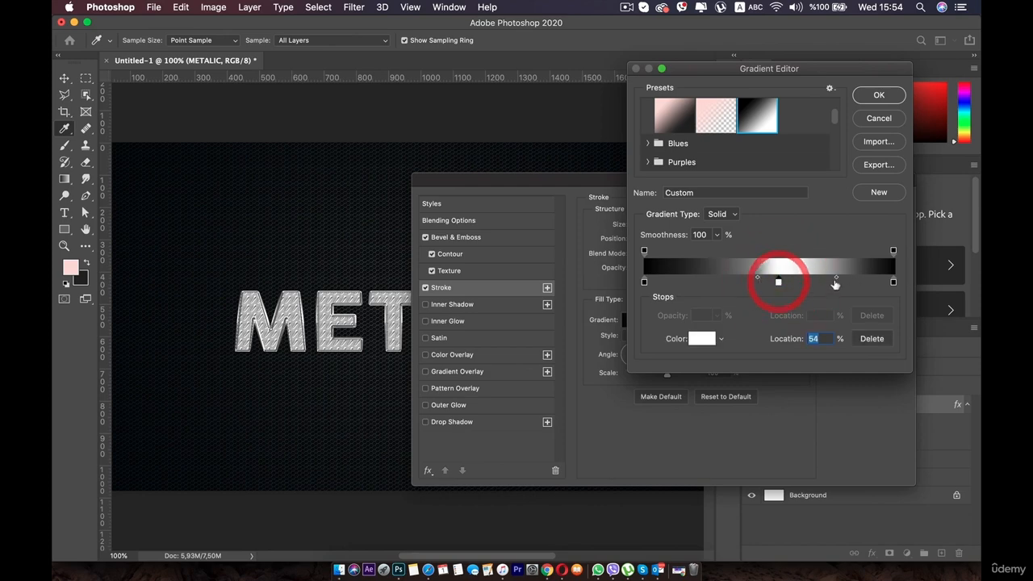
drag(837, 279, 810, 282)
Step: Recolor the stroke gradient's end stop at 100% from black to dark gray
click(894, 282)
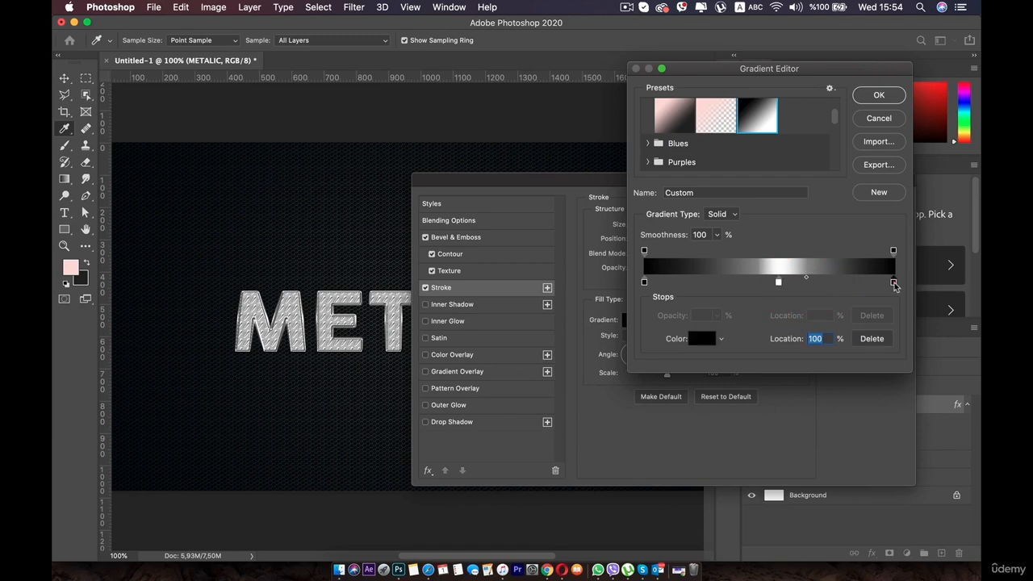
double_click(894, 282)
mouse_move(533, 453)
mouse_down()
mouse_move(519, 456)
mouse_move(518, 436)
mouse_up()
click(797, 291)
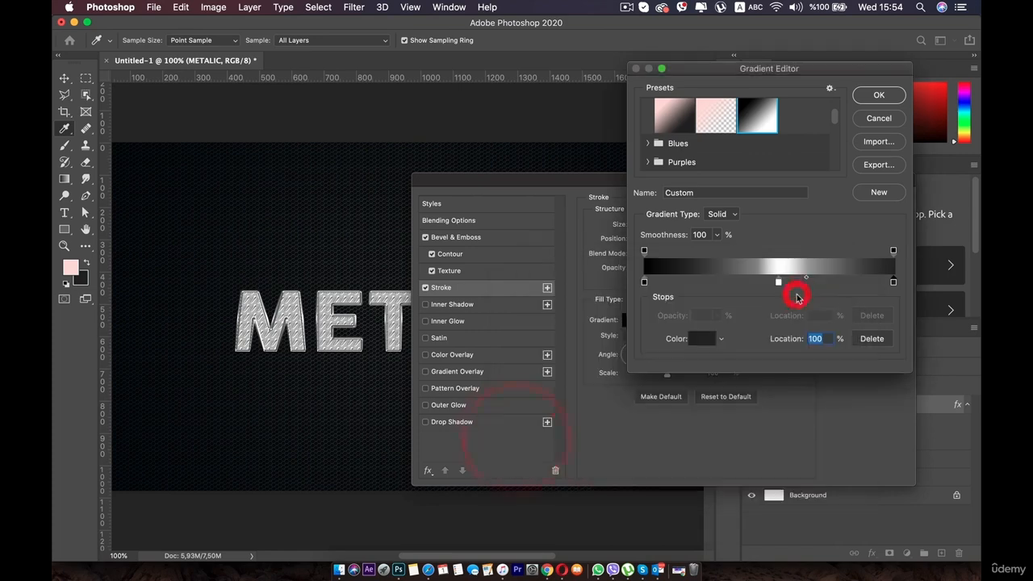
Step: Move the gradient's white stop to 69% with its left midpoint at 88%, and set the stroke's gradient style to Reflected
drag(780, 284, 817, 285)
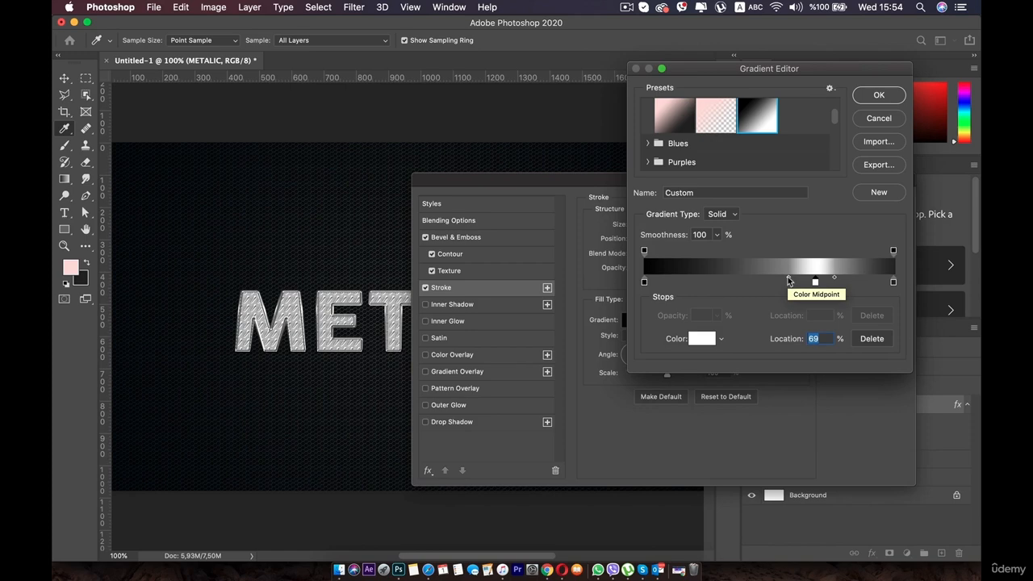
mouse_move(789, 280)
mouse_down()
mouse_move(780, 281)
mouse_move(810, 284)
mouse_move(758, 285)
mouse_move(796, 285)
mouse_up()
click(644, 282)
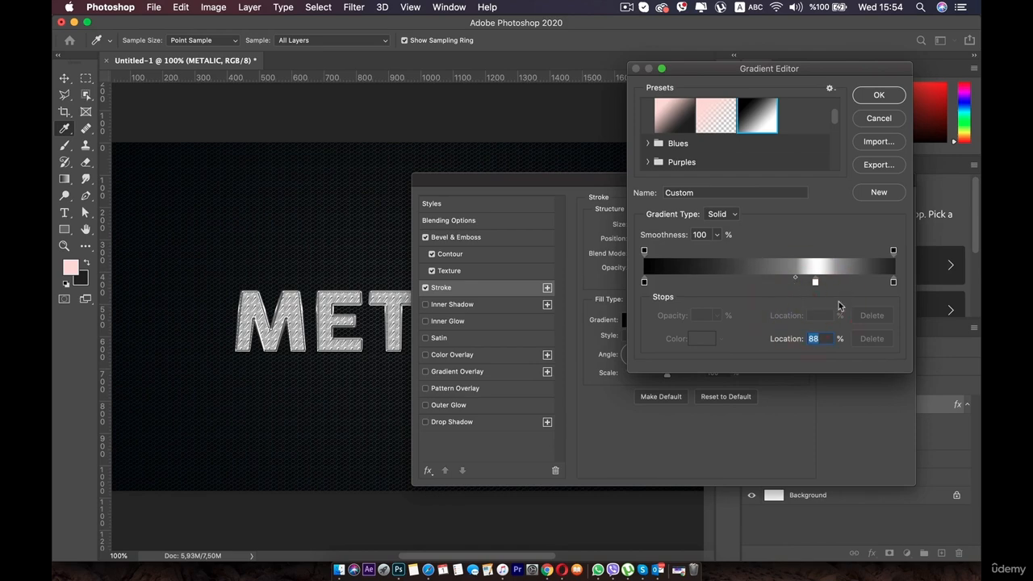
click(879, 95)
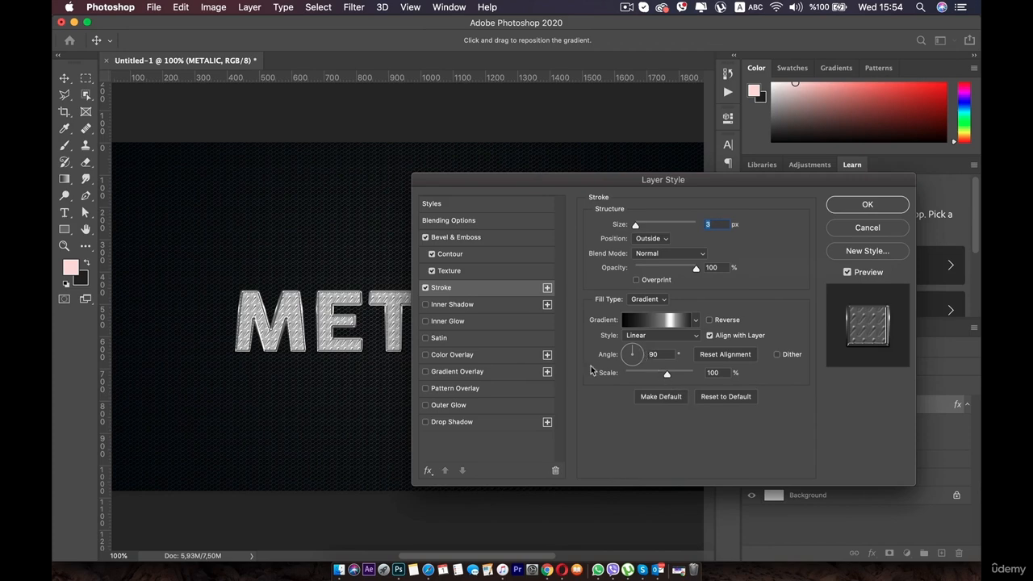
click(673, 336)
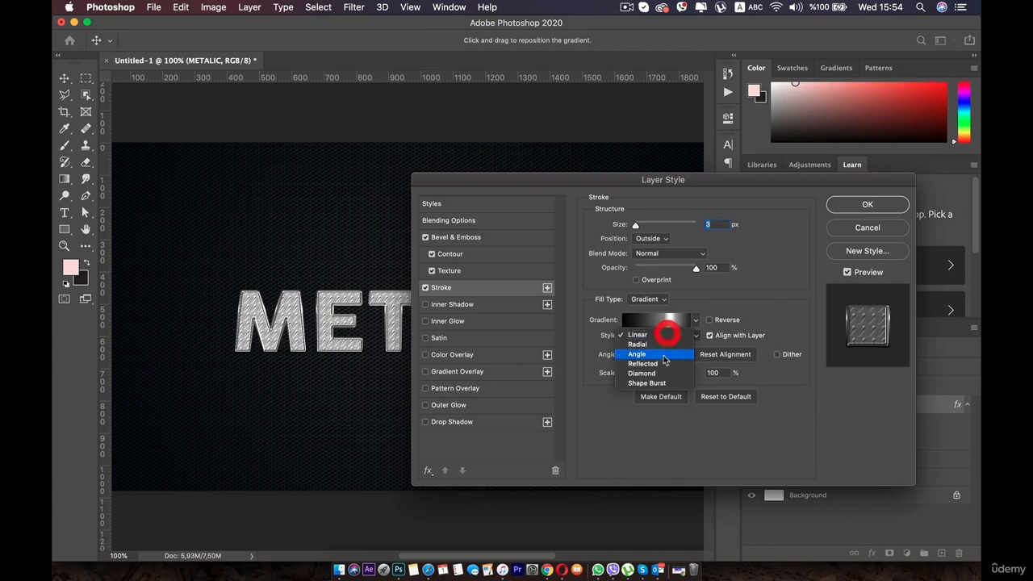
click(659, 365)
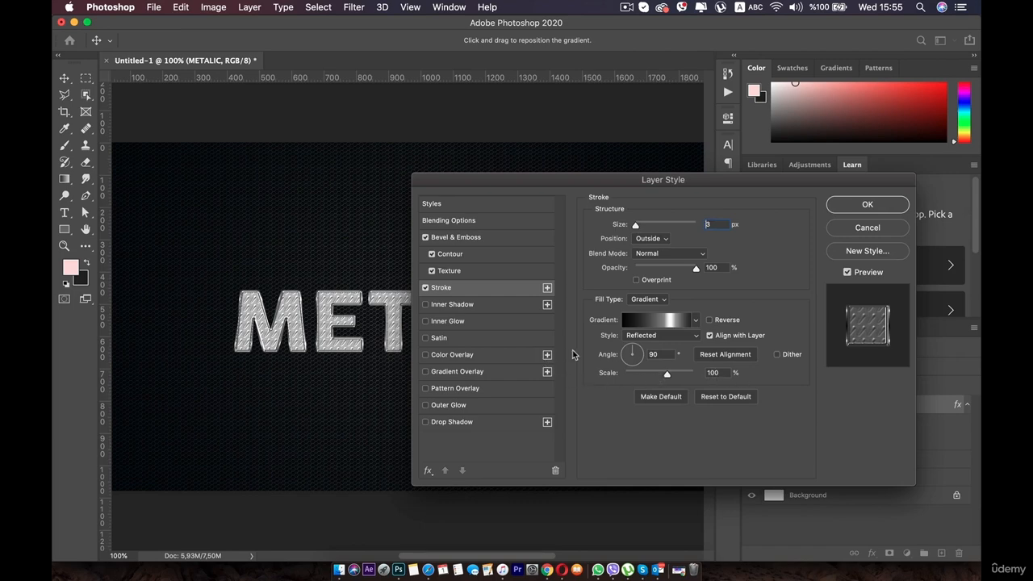
Step: Add an Inner Shadow to the METALIC text with the Color Dodge blend mode and the salmon color #ef8888
click(440, 305)
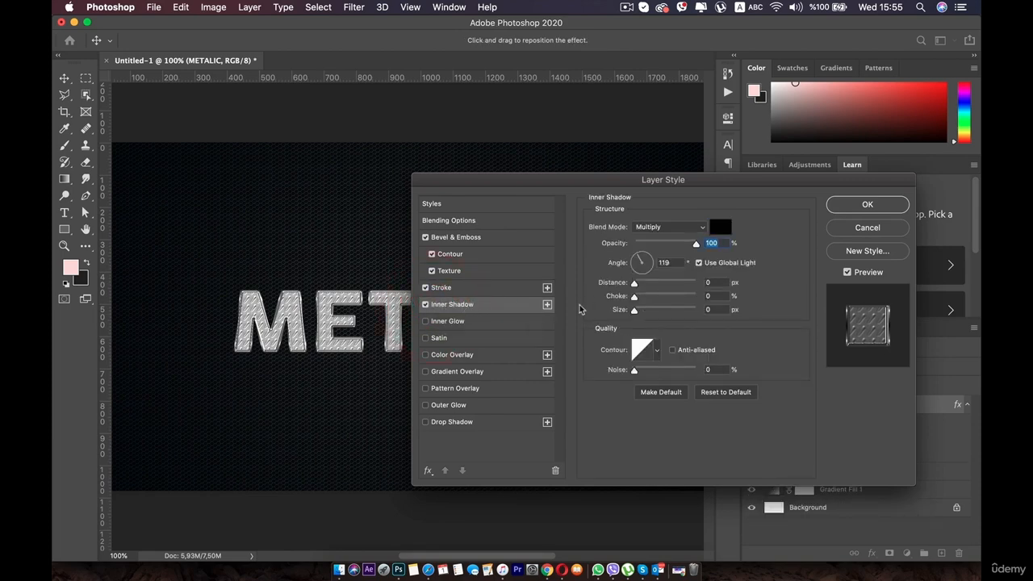
click(646, 227)
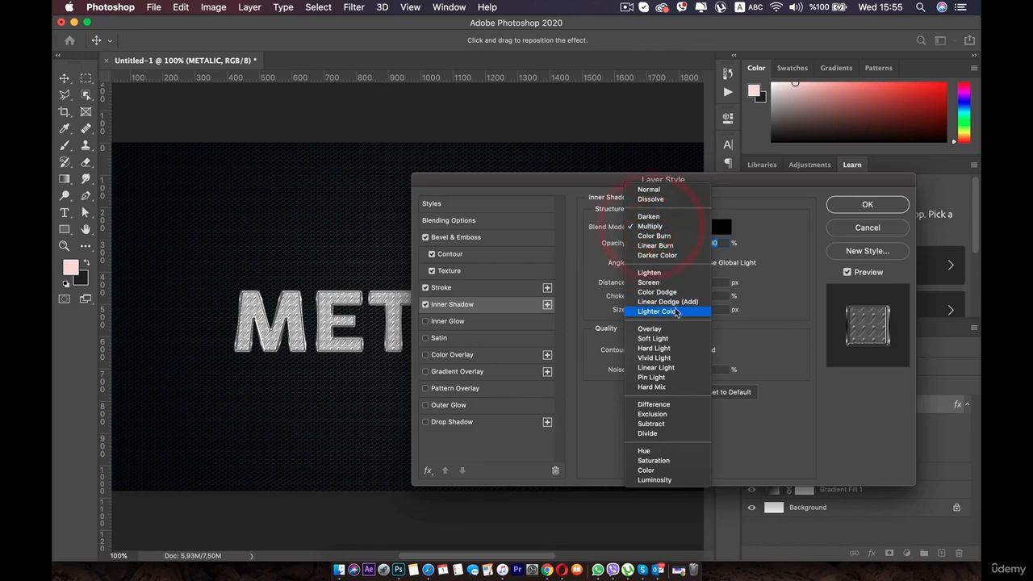
click(658, 291)
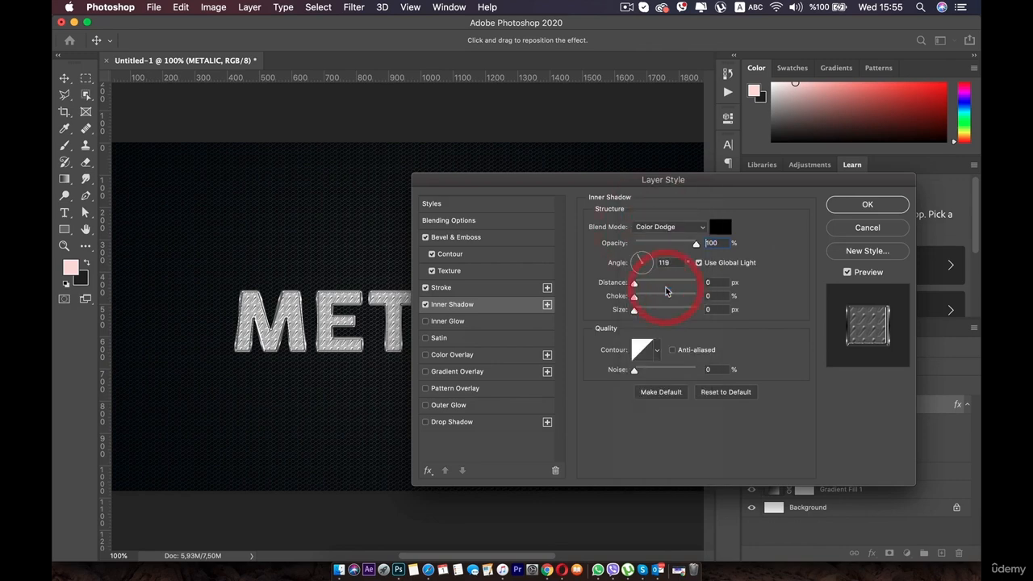
click(475, 314)
click(721, 229)
click(582, 312)
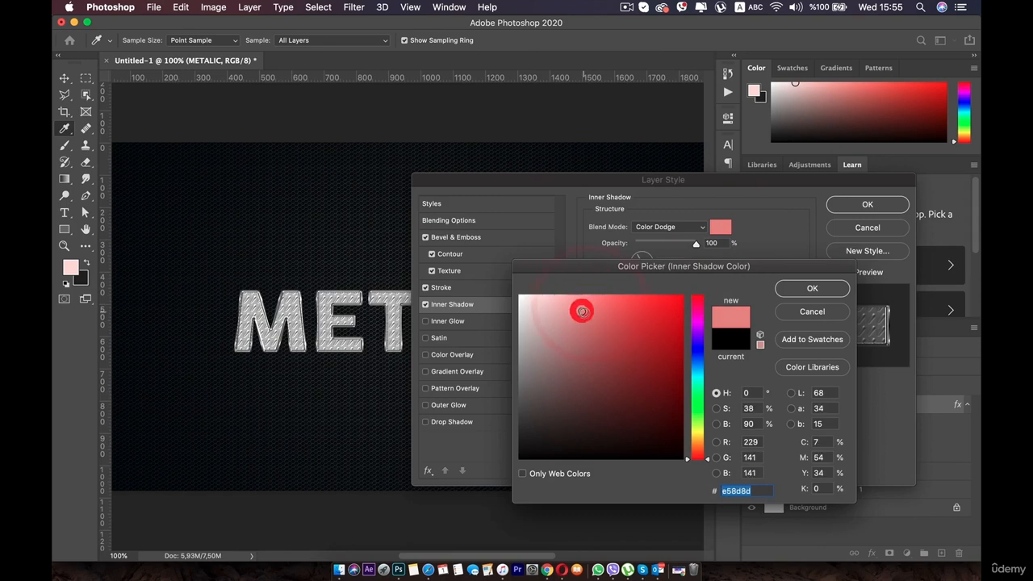
click(589, 304)
click(800, 287)
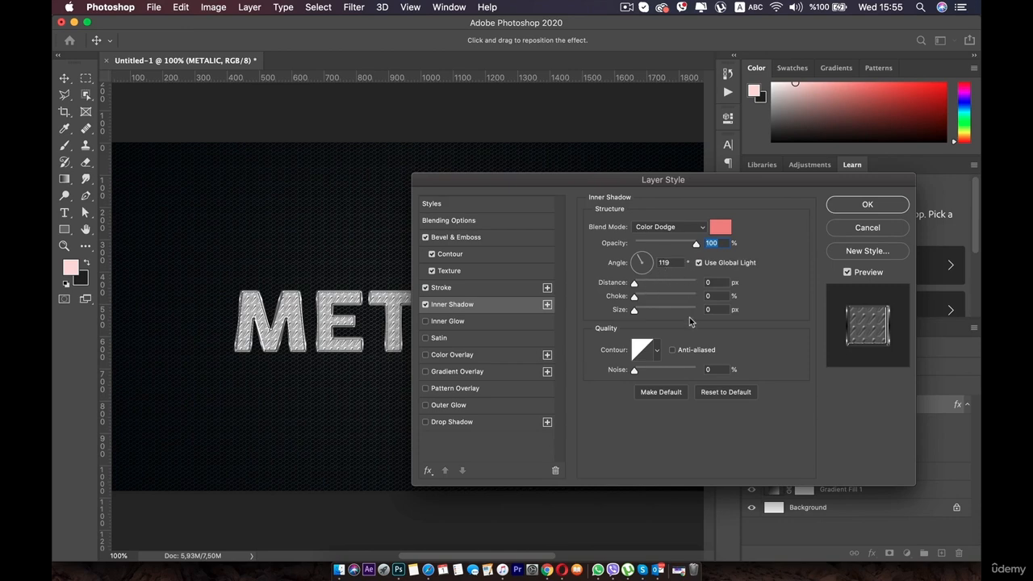
Step: Set the inner shadow's distance to 24 px and its size to 10 px
drag(634, 286, 654, 286)
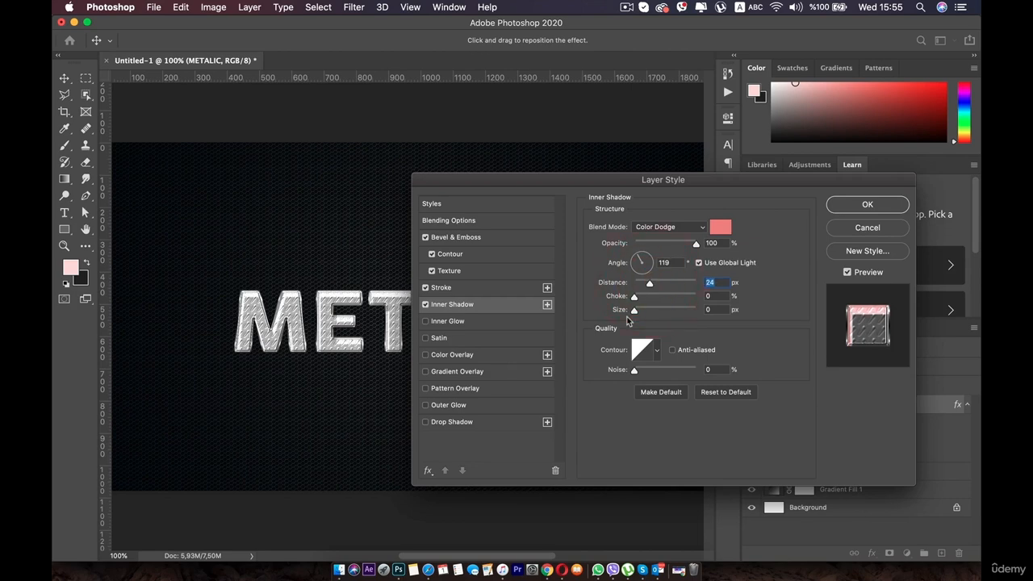
drag(637, 312, 642, 312)
click(642, 312)
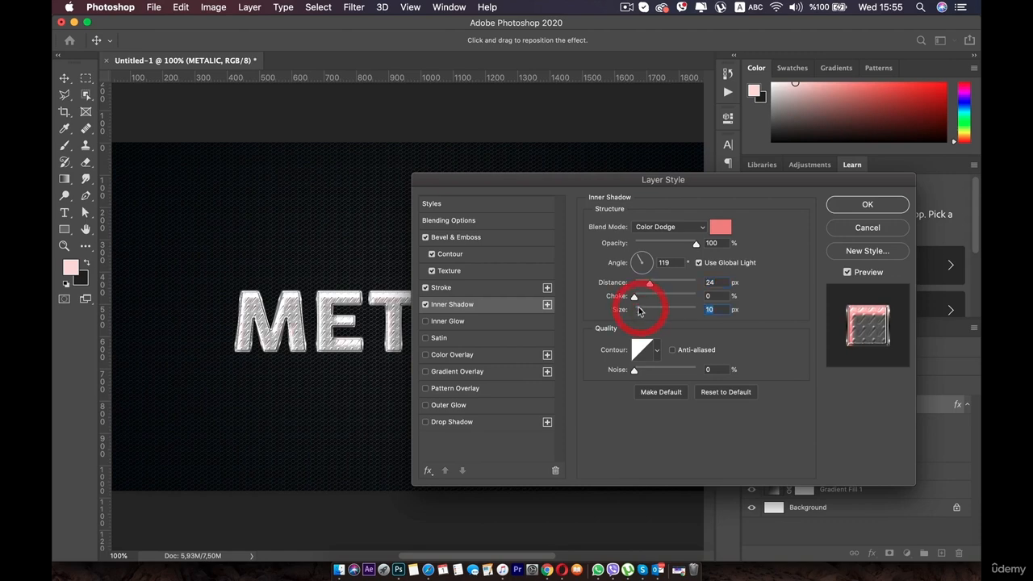
Step: Try other contour presets on the inner shadow and restore the linear contour
click(657, 350)
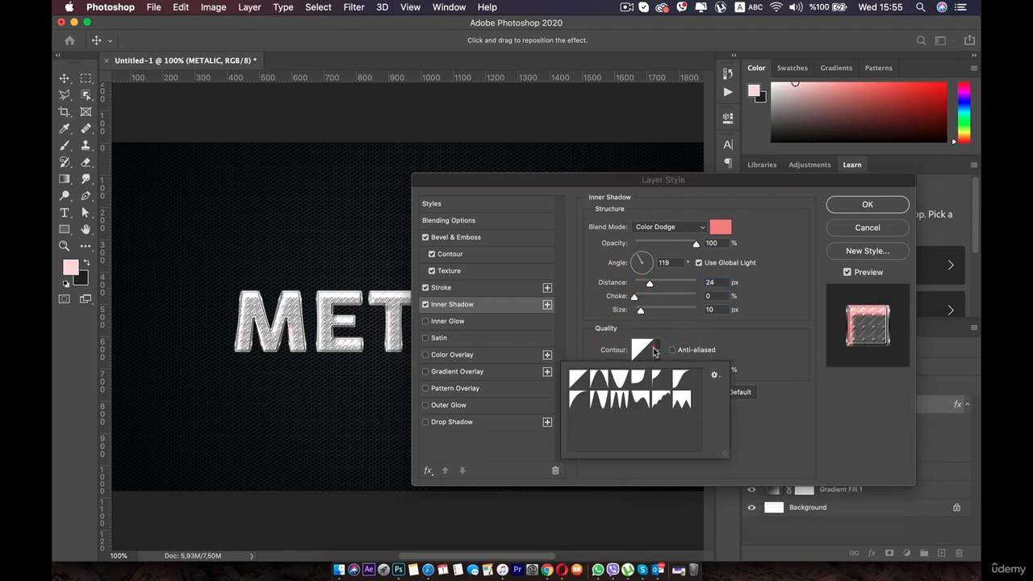
click(620, 379)
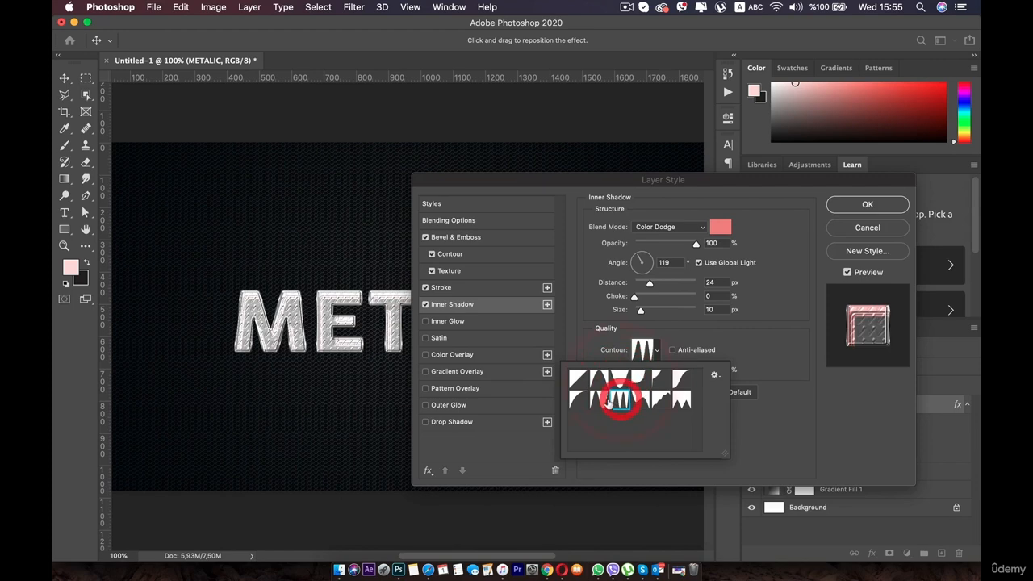
click(603, 396)
click(578, 380)
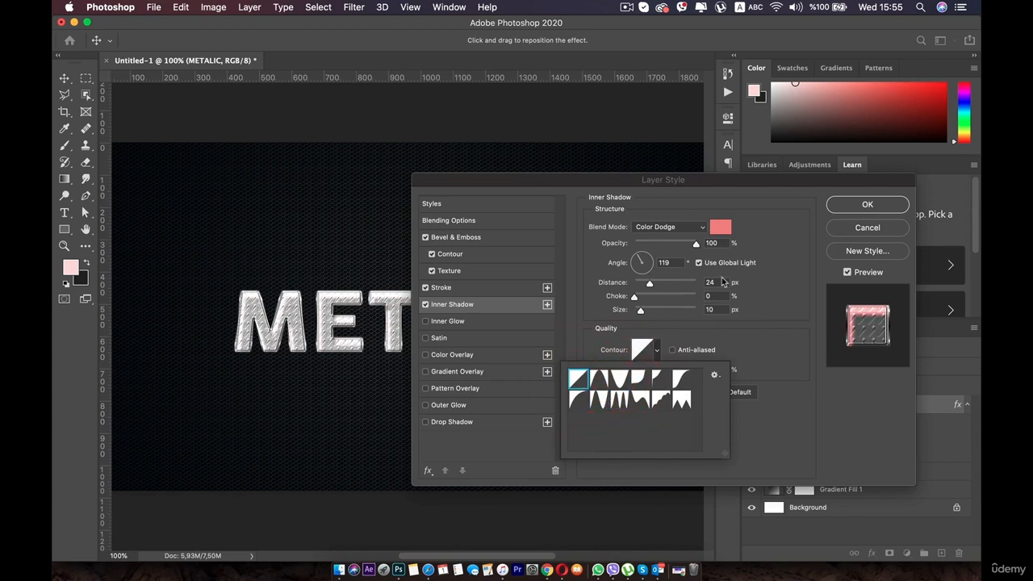
Step: Change the inner shadow's color to the lighter salmon #f39292
click(721, 229)
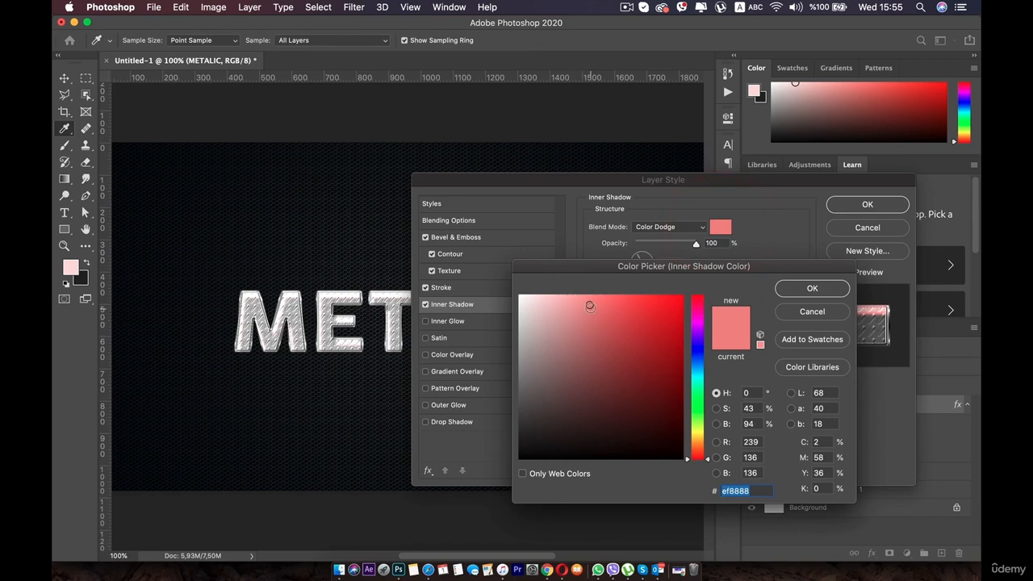
drag(590, 306, 573, 315)
drag(574, 317, 579, 306)
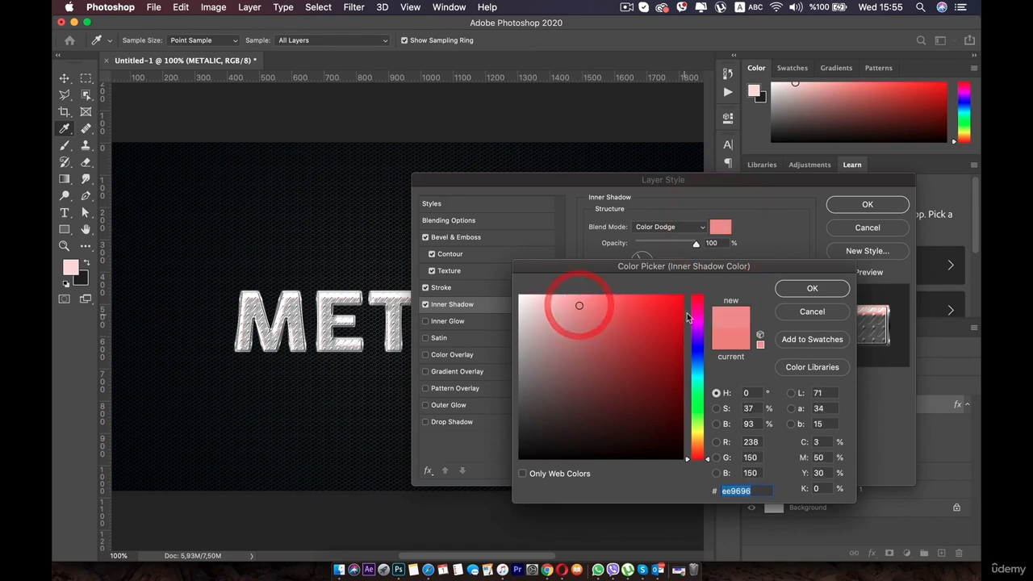
mouse_move(688, 317)
mouse_down()
mouse_move(708, 380)
mouse_move(700, 459)
mouse_up()
click(585, 302)
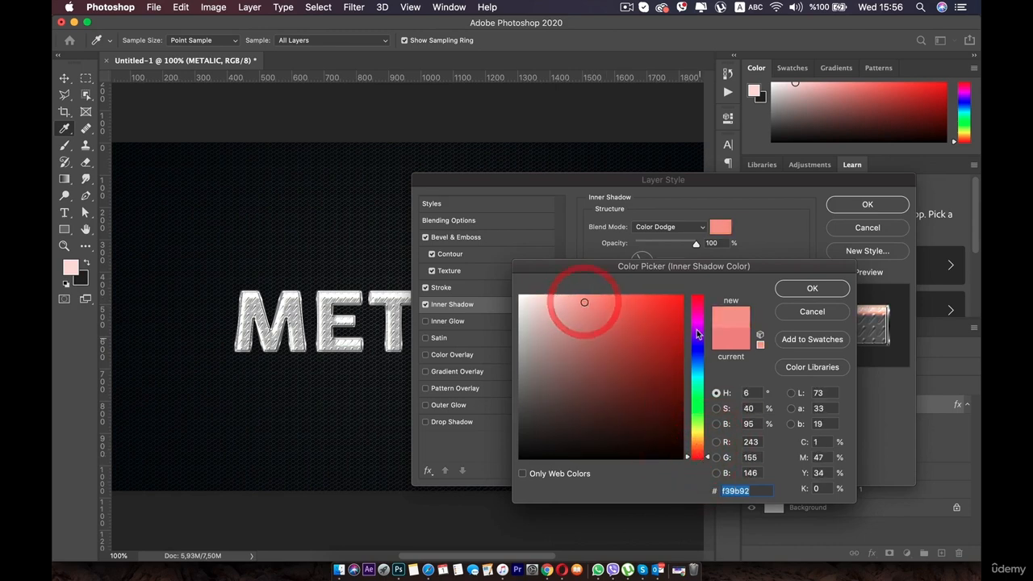
click(698, 299)
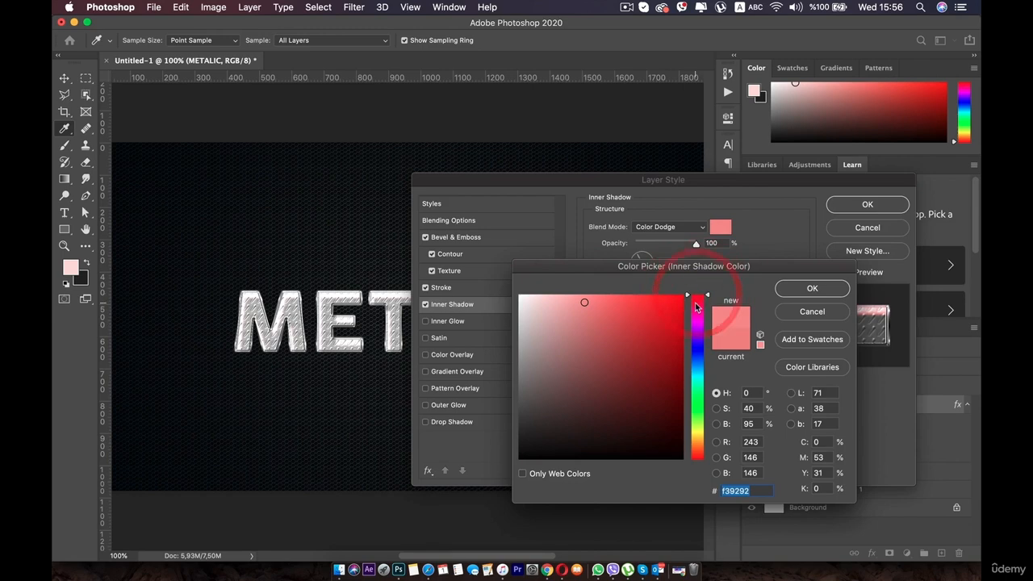
click(813, 289)
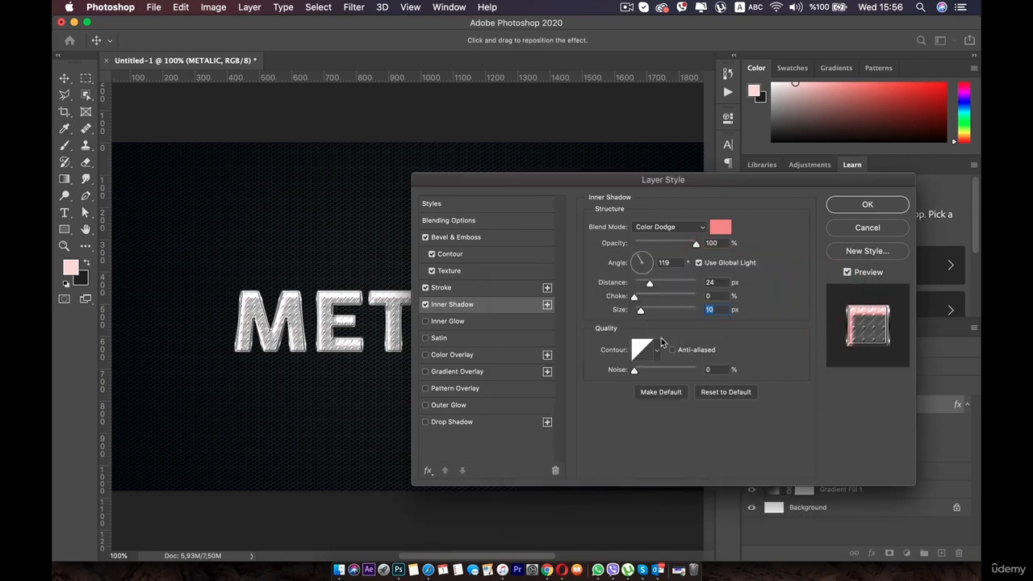
Step: Enable Inner Glow on the METALIC text and set its blend mode to Hard Light
click(448, 322)
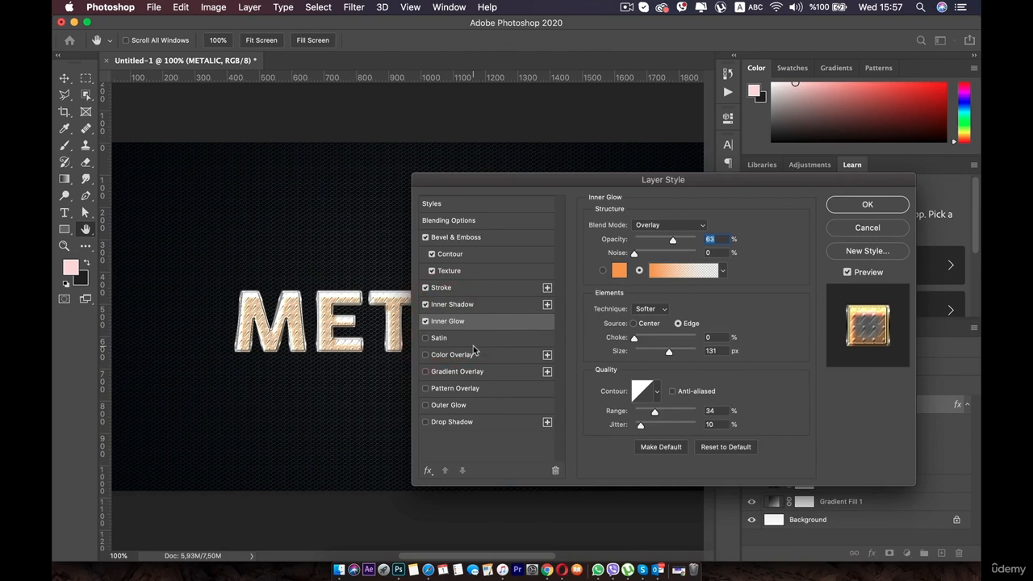
click(664, 226)
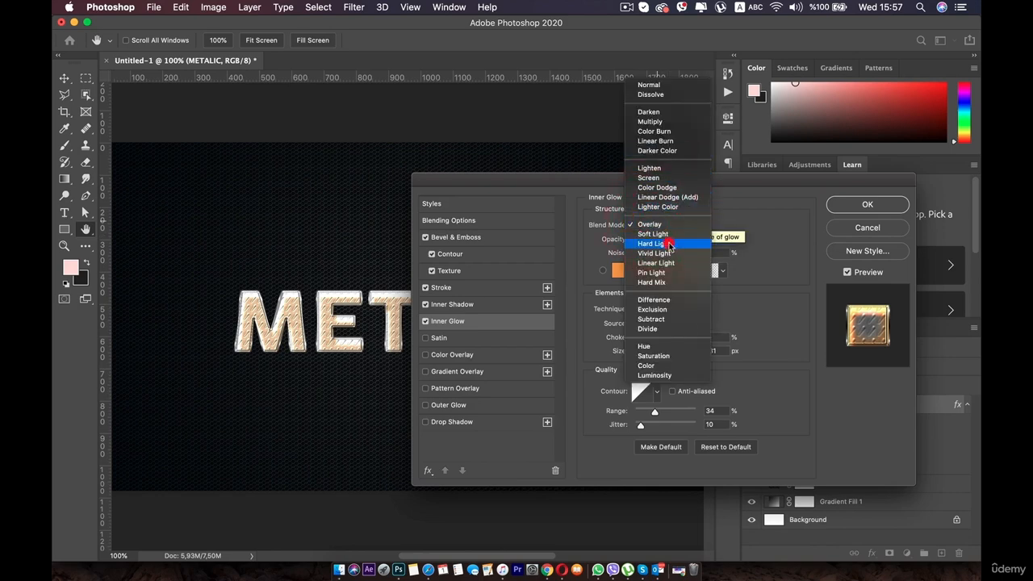
click(668, 246)
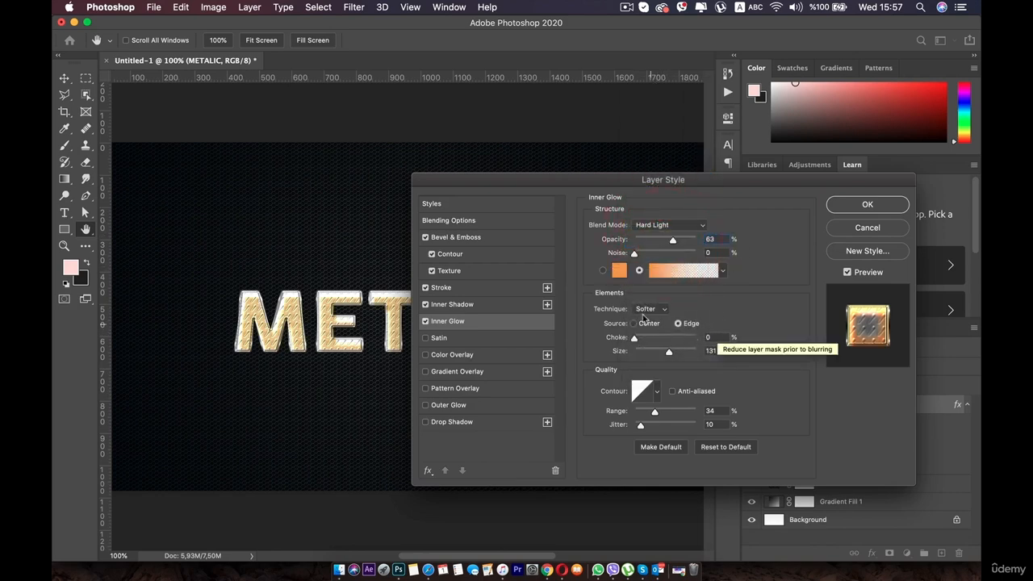
Step: Change the inner glow from the orange gradient to the solid light gray #b8b8b8
click(619, 271)
mouse_move(646, 303)
mouse_down()
mouse_move(519, 298)
mouse_move(564, 300)
mouse_move(533, 302)
mouse_move(519, 358)
mouse_up()
click(692, 341)
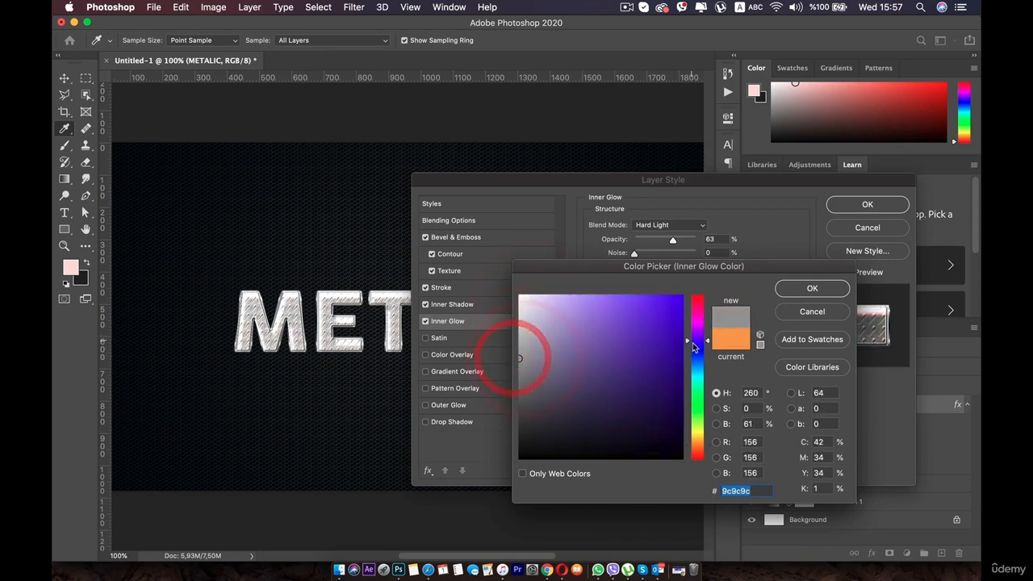
mouse_move(695, 348)
mouse_down()
mouse_move(696, 365)
mouse_move(695, 353)
mouse_up()
mouse_move(627, 315)
mouse_down()
mouse_move(566, 304)
mouse_move(554, 289)
mouse_move(501, 308)
mouse_move(511, 306)
mouse_up()
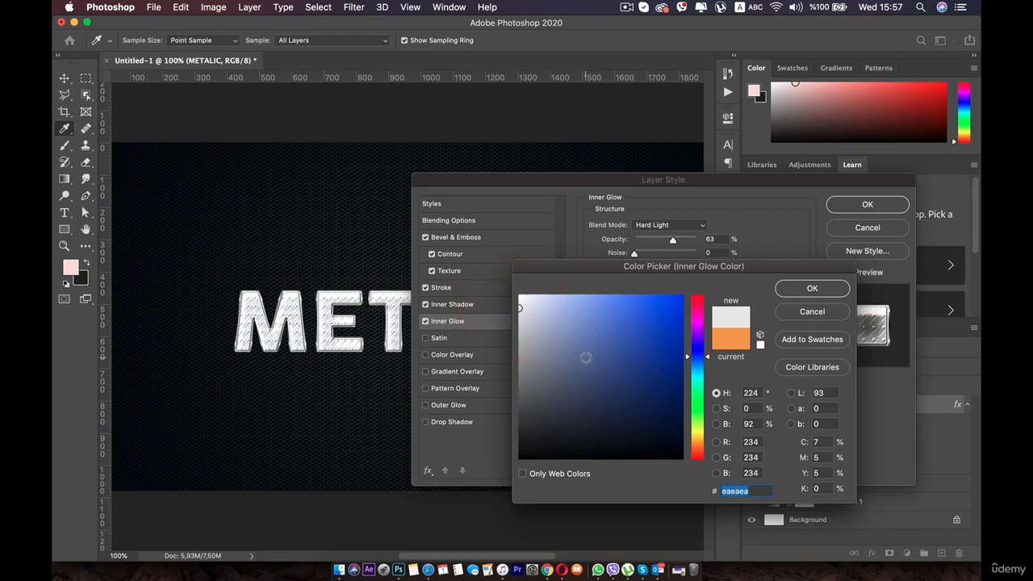
drag(520, 308, 513, 343)
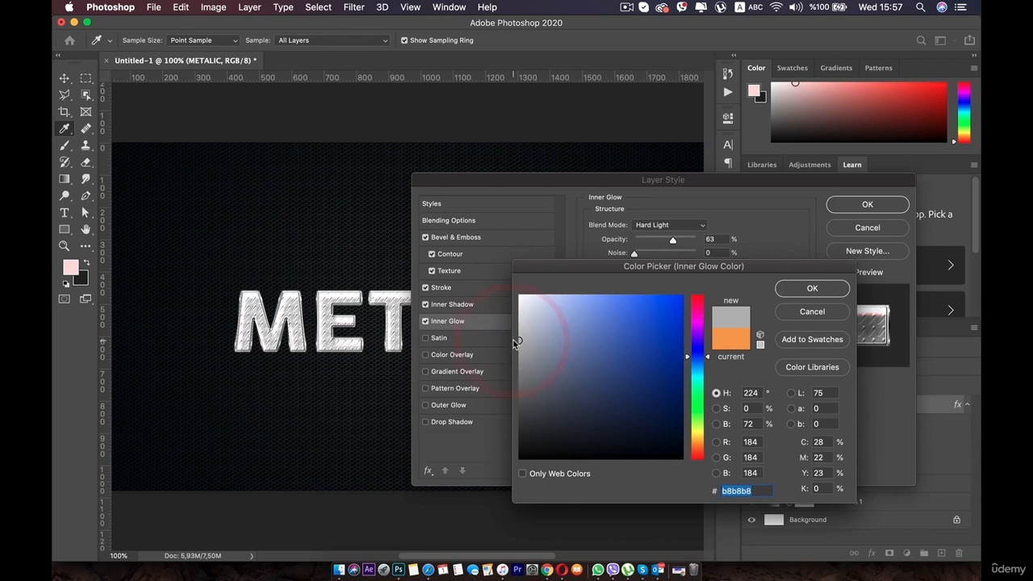
click(809, 291)
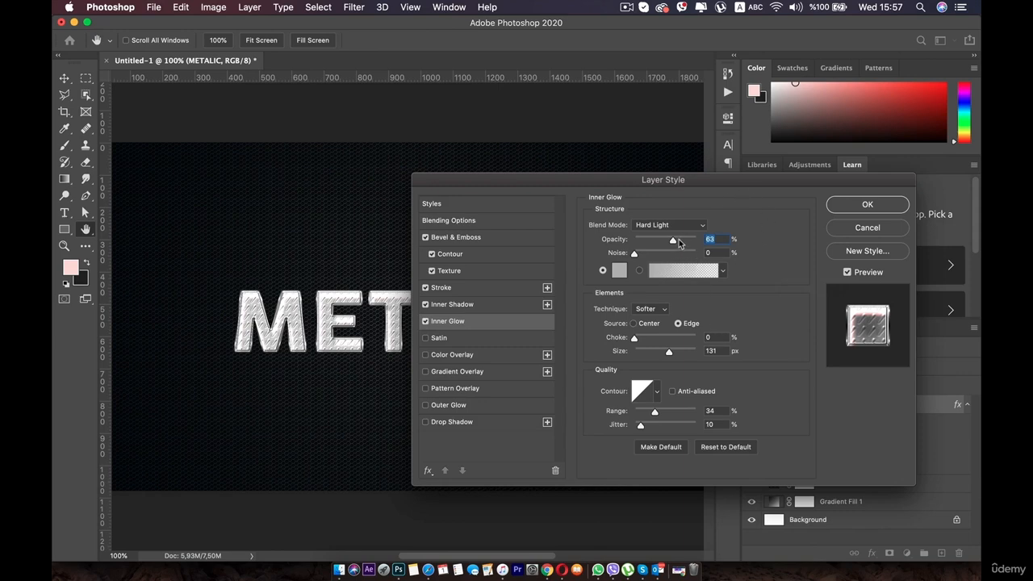
Step: Configure the inner glow with 66% opacity, the Precise technique, Center as source and a size of 51 px
drag(678, 242, 676, 243)
click(655, 309)
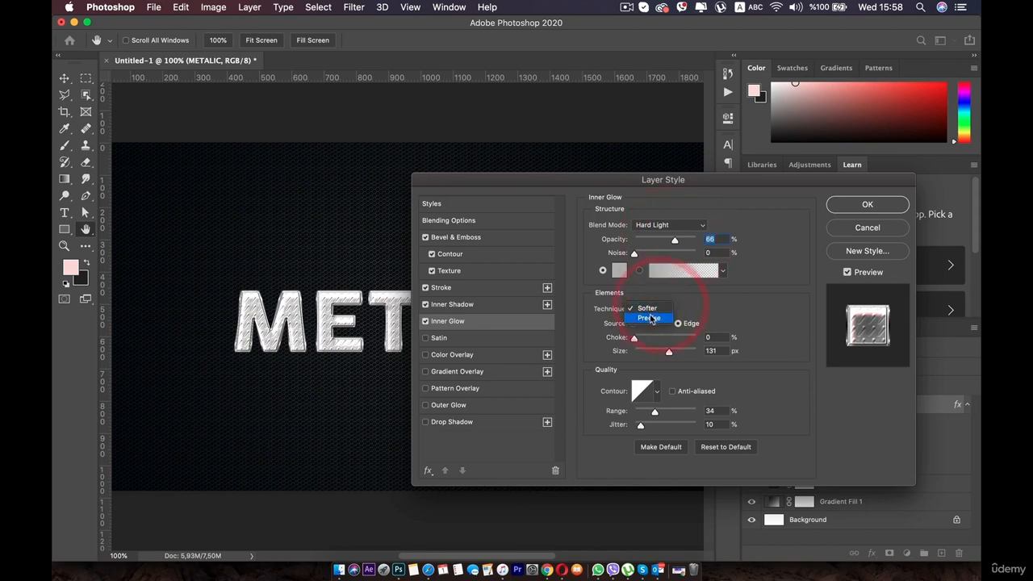
click(652, 321)
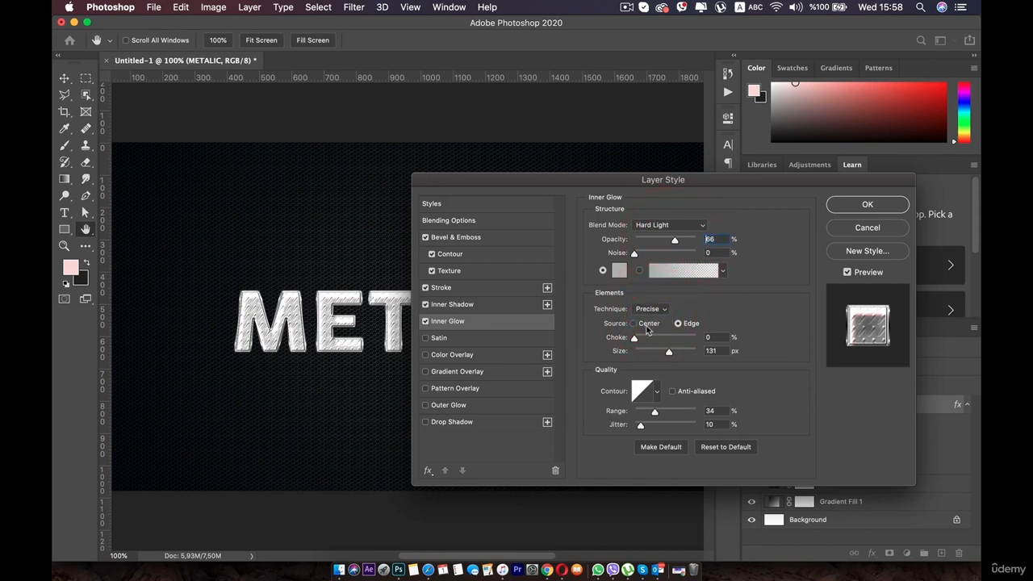
click(643, 324)
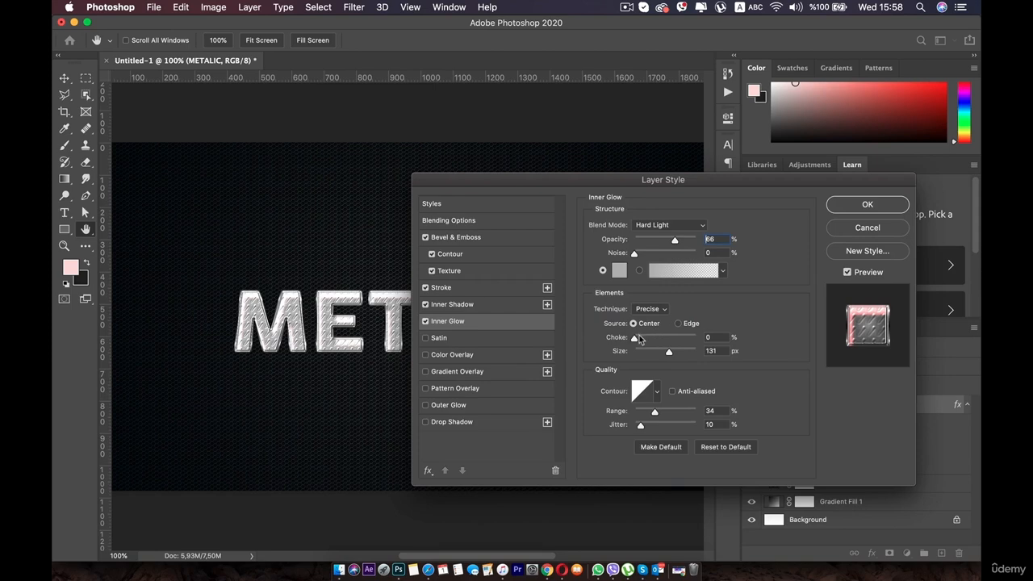
drag(669, 353, 657, 357)
click(651, 356)
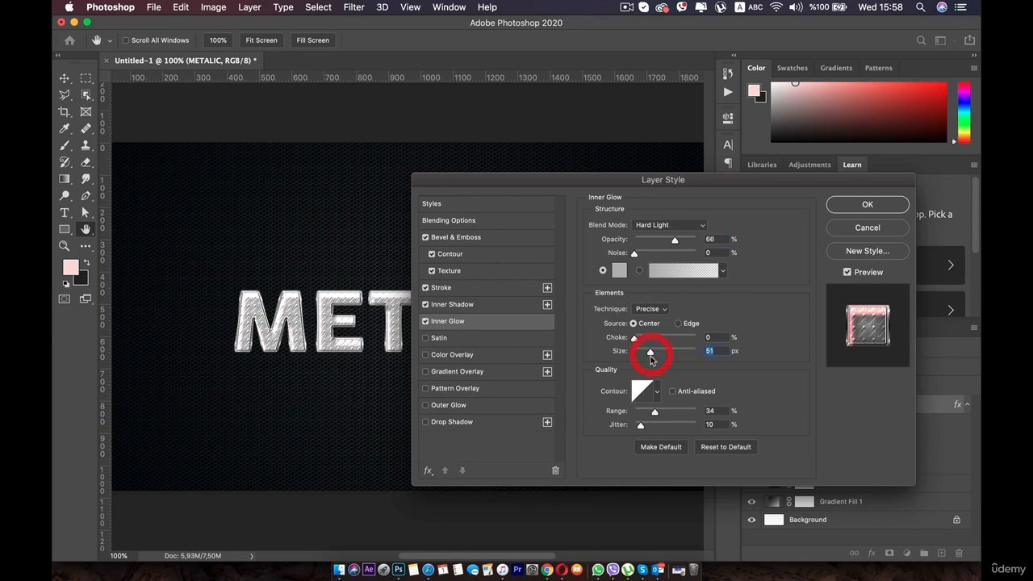
Step: Give the inner glow the dipping wave-shaped contour and set its jitter to 0% and range to 51%
click(655, 399)
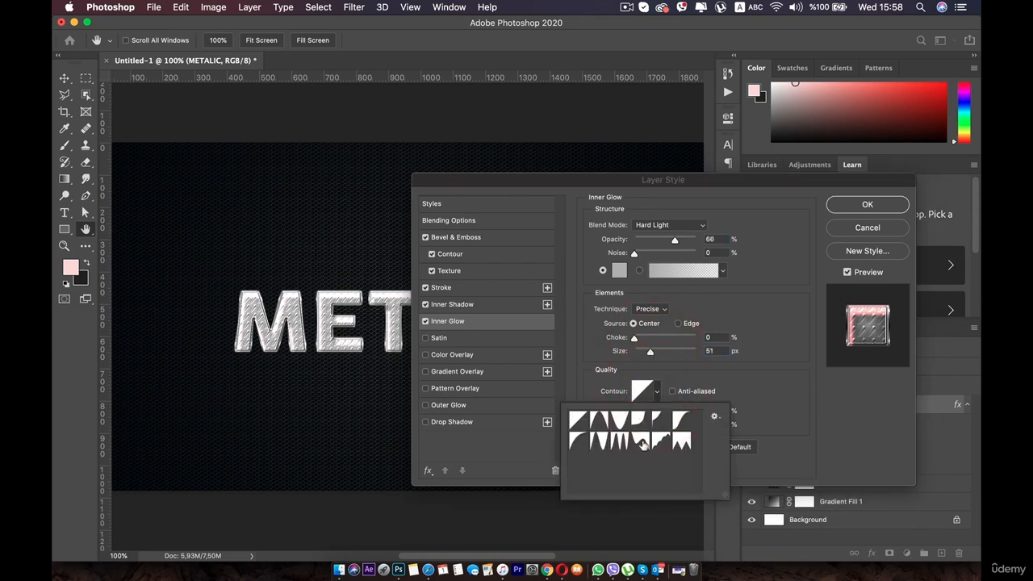
click(642, 444)
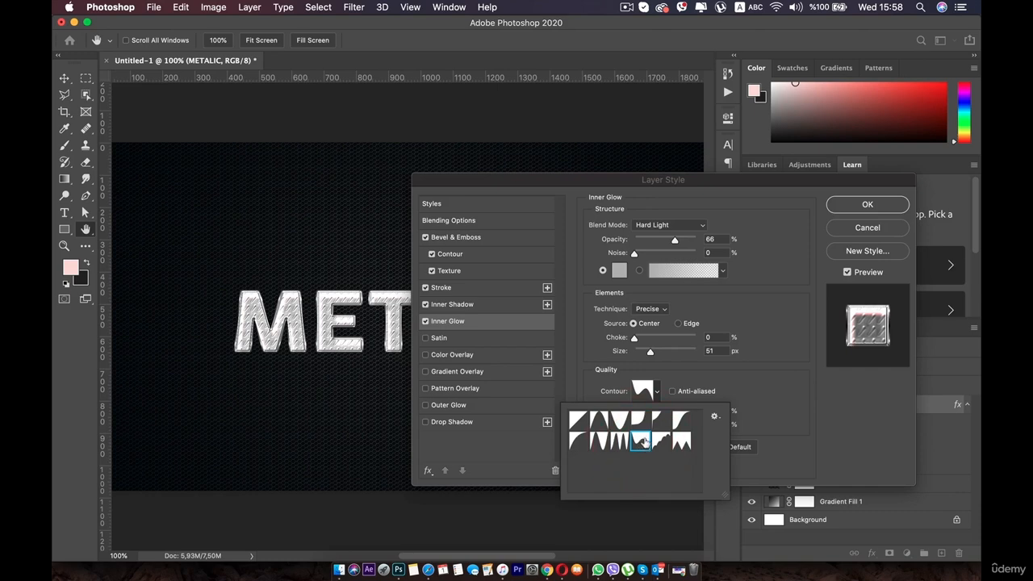
click(779, 416)
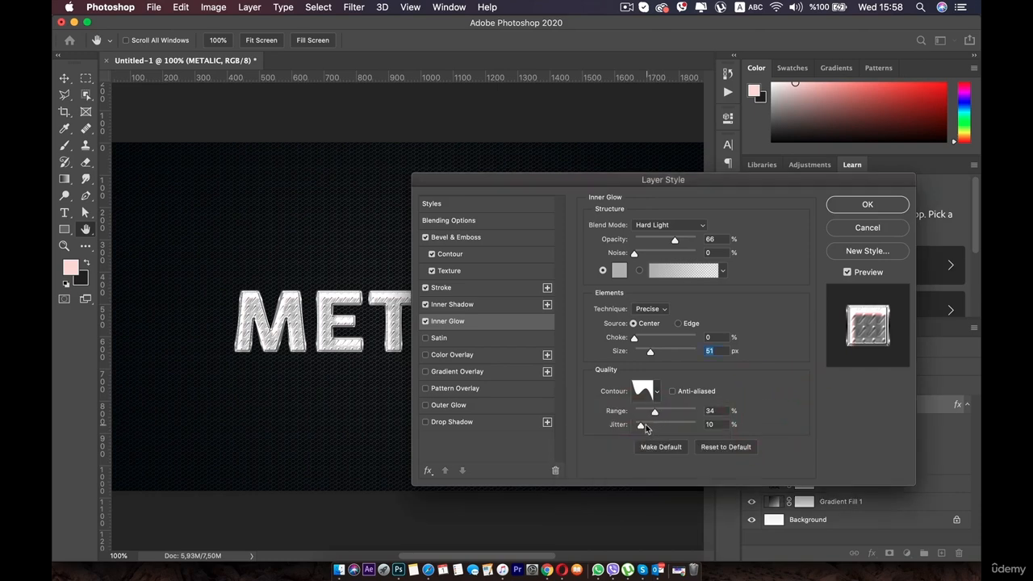
drag(642, 427, 664, 412)
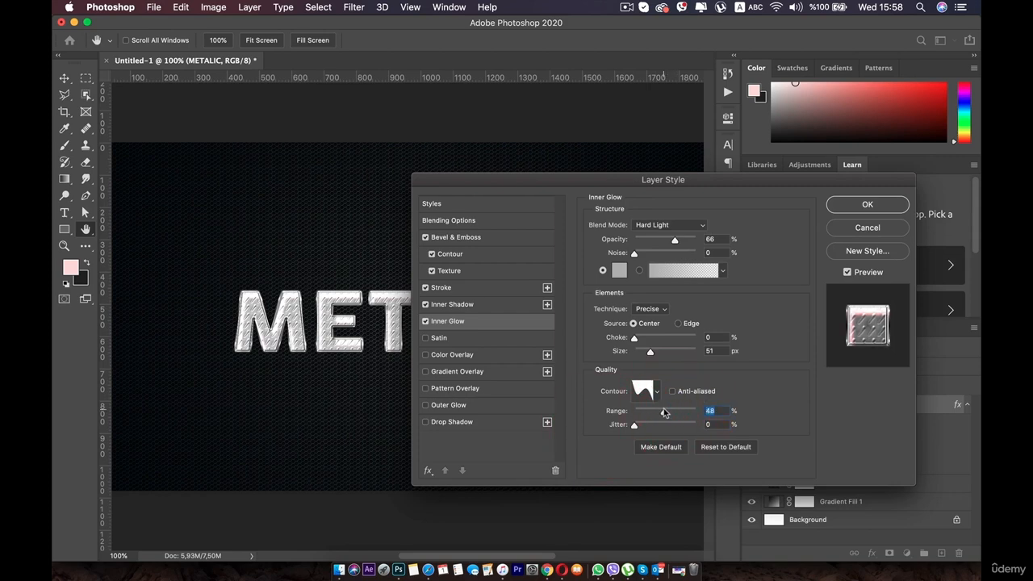
click(666, 412)
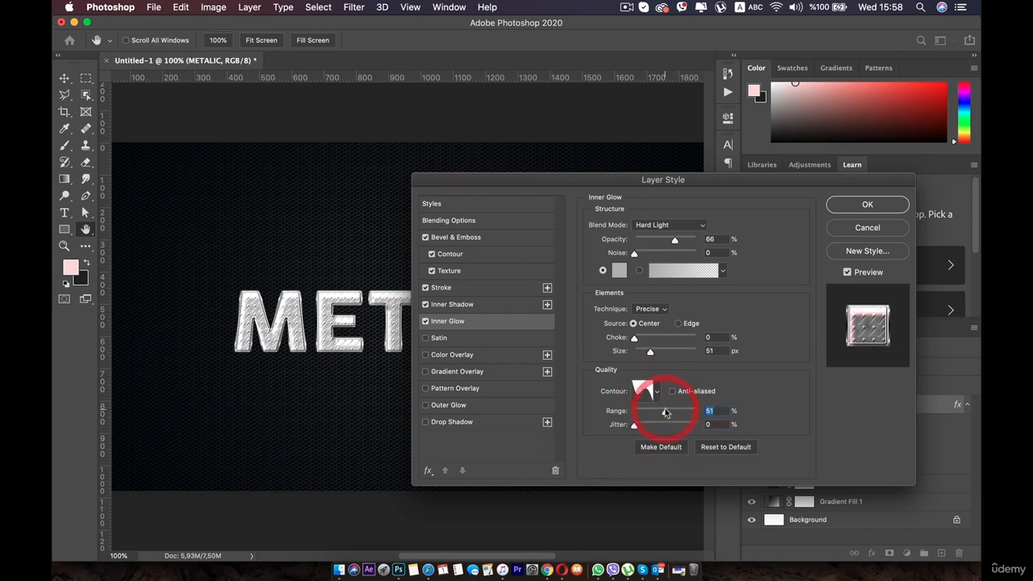
Step: Enable Satin on the METALIC text and change its color to the light blue-gray #adb8c6
click(454, 339)
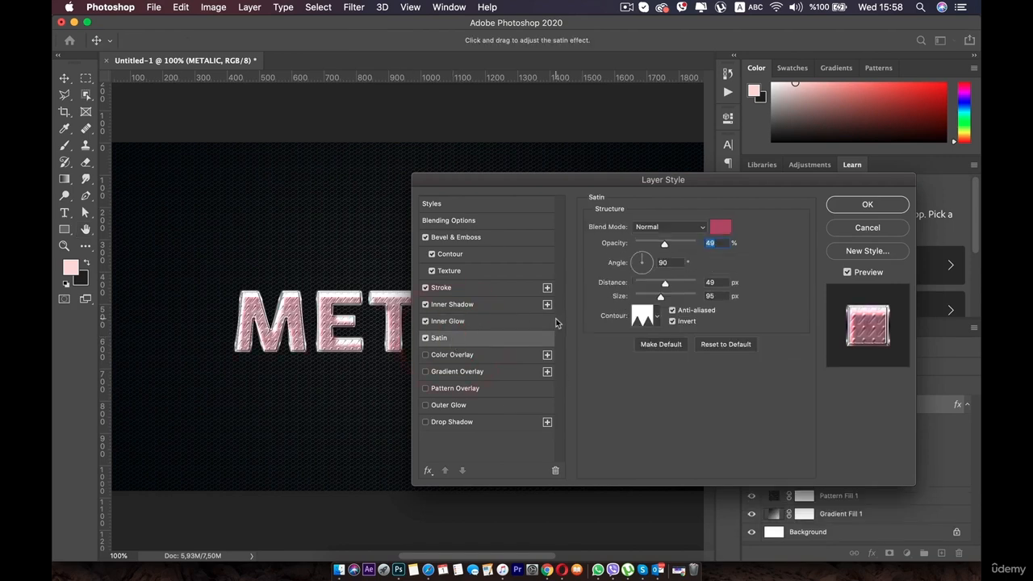
click(729, 232)
mouse_move(530, 343)
mouse_down()
mouse_move(509, 365)
mouse_move(518, 330)
mouse_move(541, 336)
mouse_up()
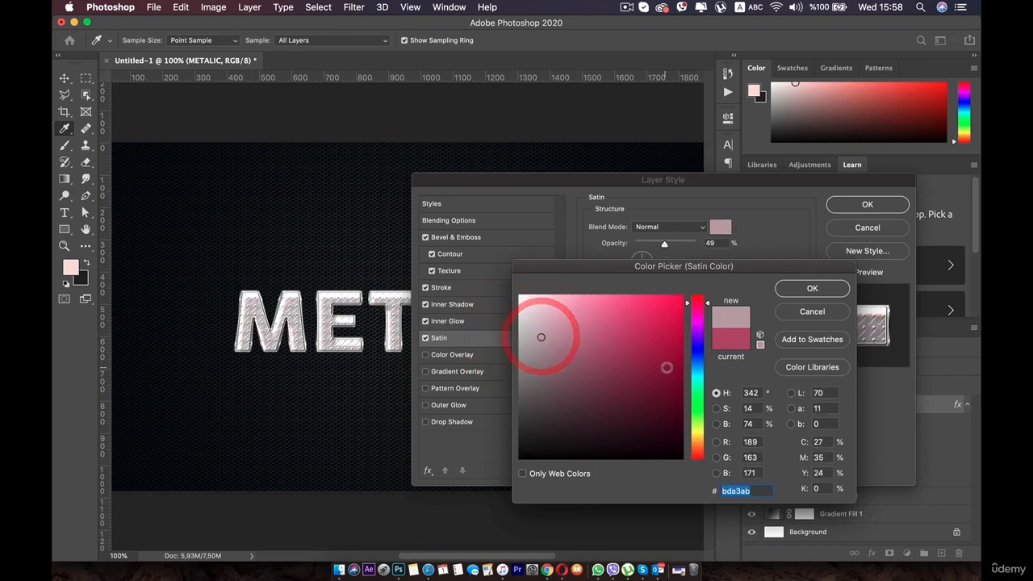
drag(699, 357, 698, 368)
mouse_move(555, 337)
mouse_down()
mouse_move(530, 333)
mouse_move(545, 322)
mouse_up()
click(759, 220)
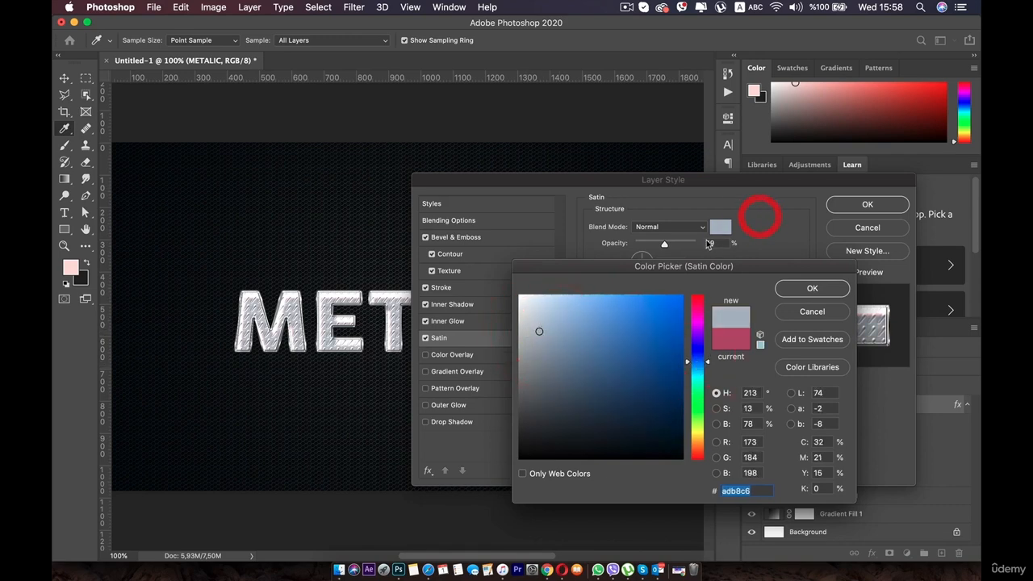
click(812, 288)
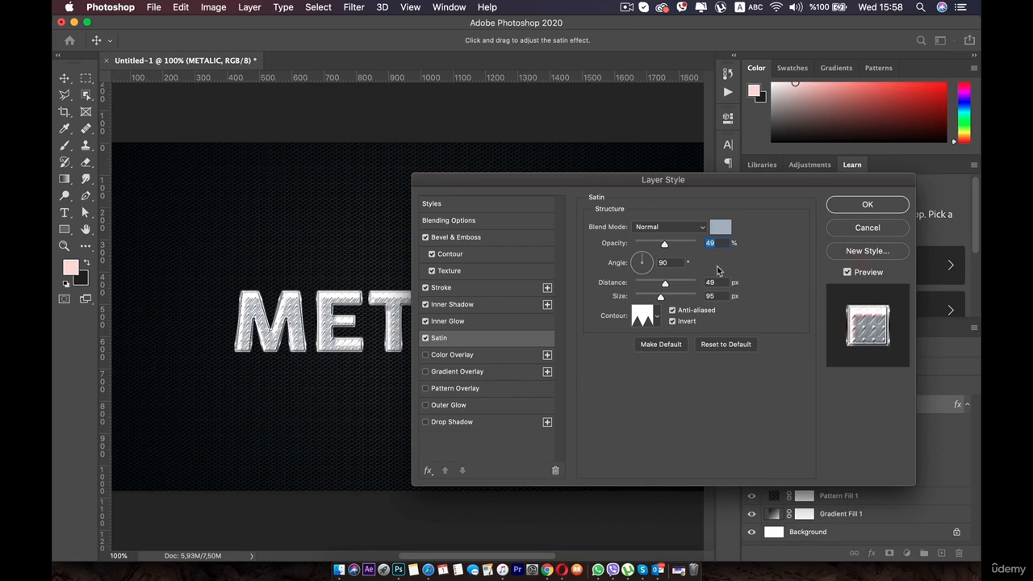
Step: Set the satin effect's opacity to 51%, distance to 43 px and size to 27 px
click(666, 244)
click(662, 286)
drag(660, 299, 646, 301)
click(645, 300)
Step: Try several satin contours, settle on the straight linear one, and set the satin blend mode to Overlay
click(655, 316)
click(578, 345)
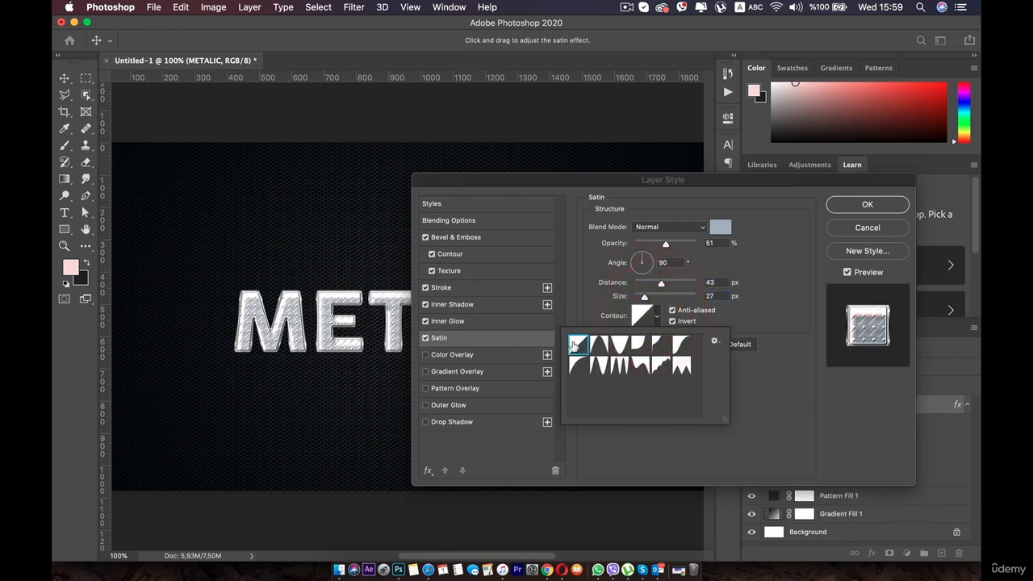
click(619, 367)
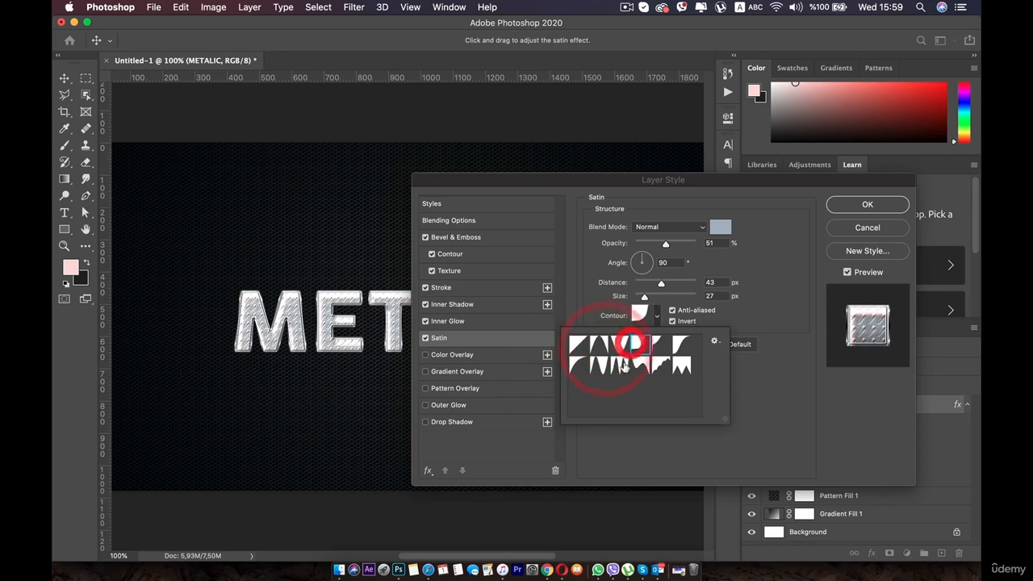
click(578, 368)
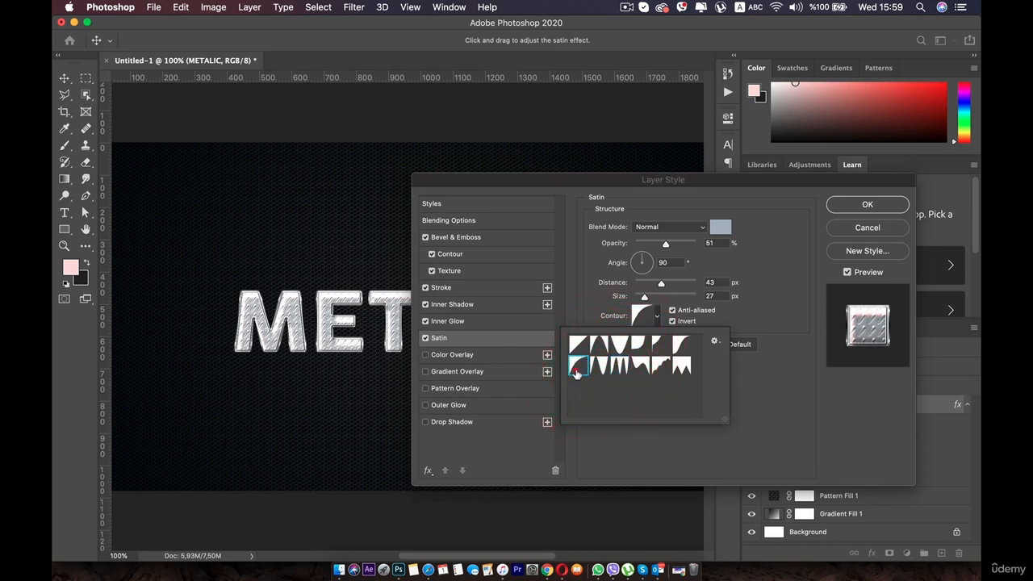
click(580, 346)
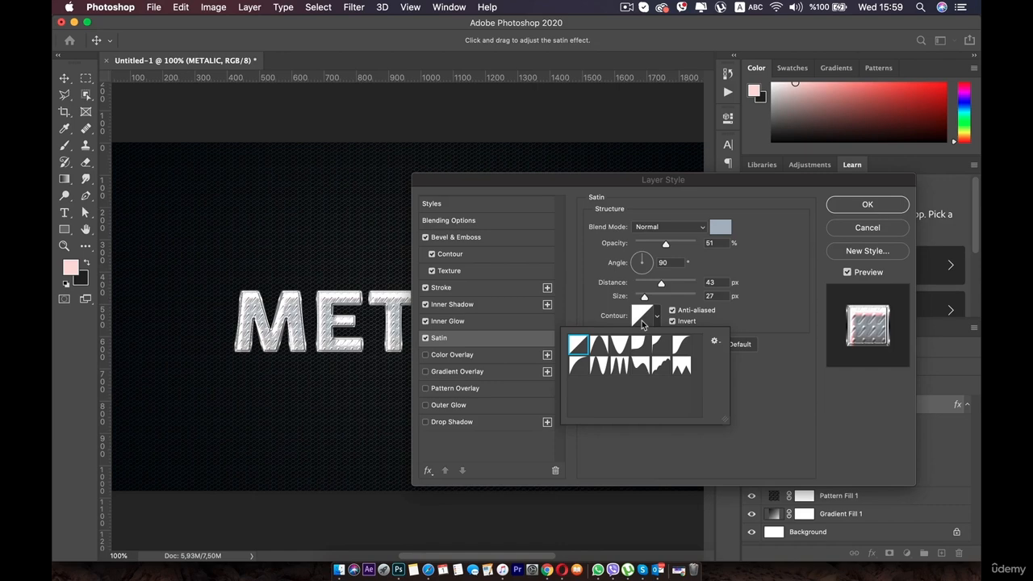
click(660, 230)
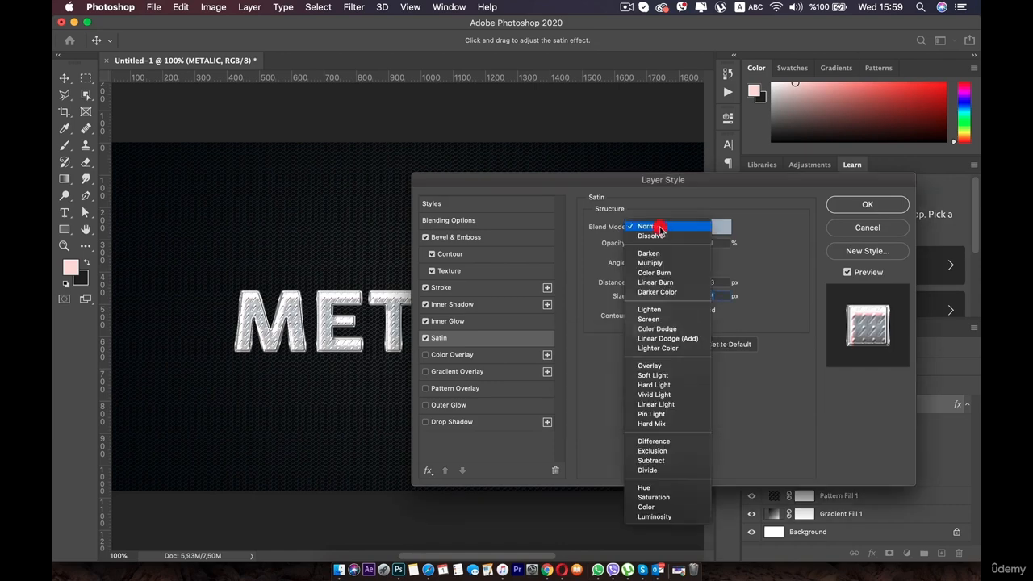
click(650, 367)
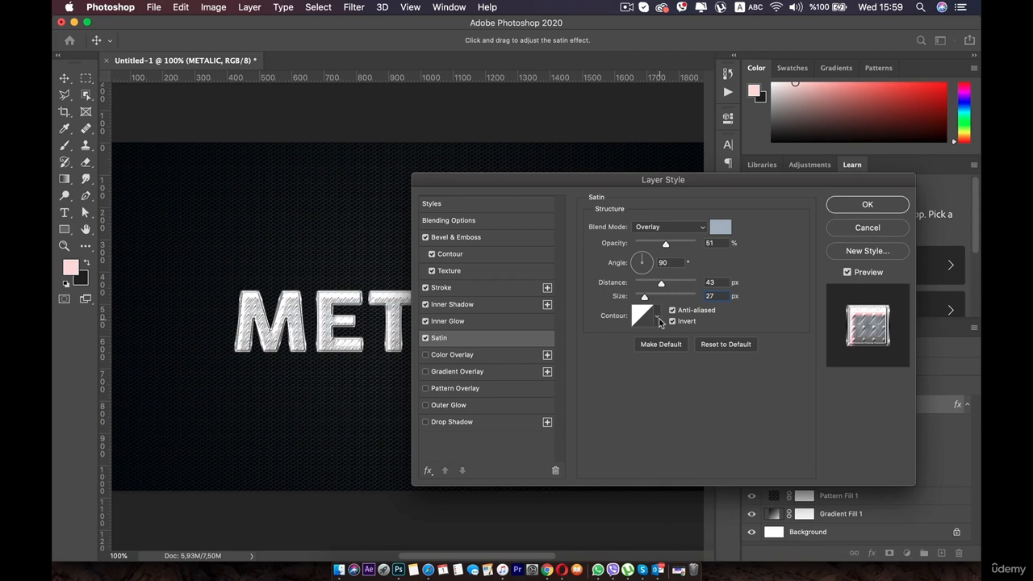
Step: Leave Color Overlay off and enable Gradient Overlay on the text with the Overlay blend mode and 100% opacity
click(483, 360)
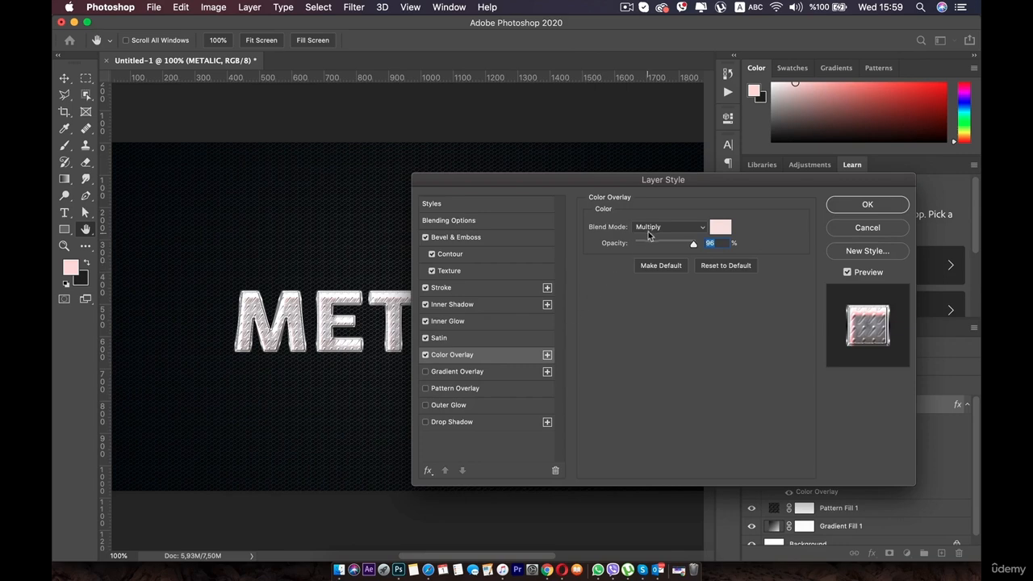
click(426, 356)
click(426, 371)
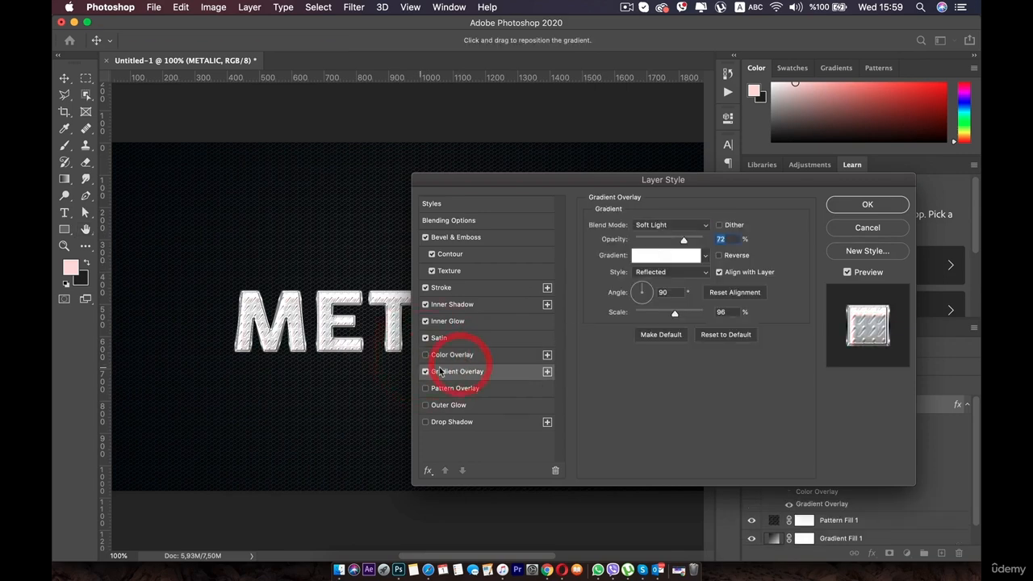
click(669, 225)
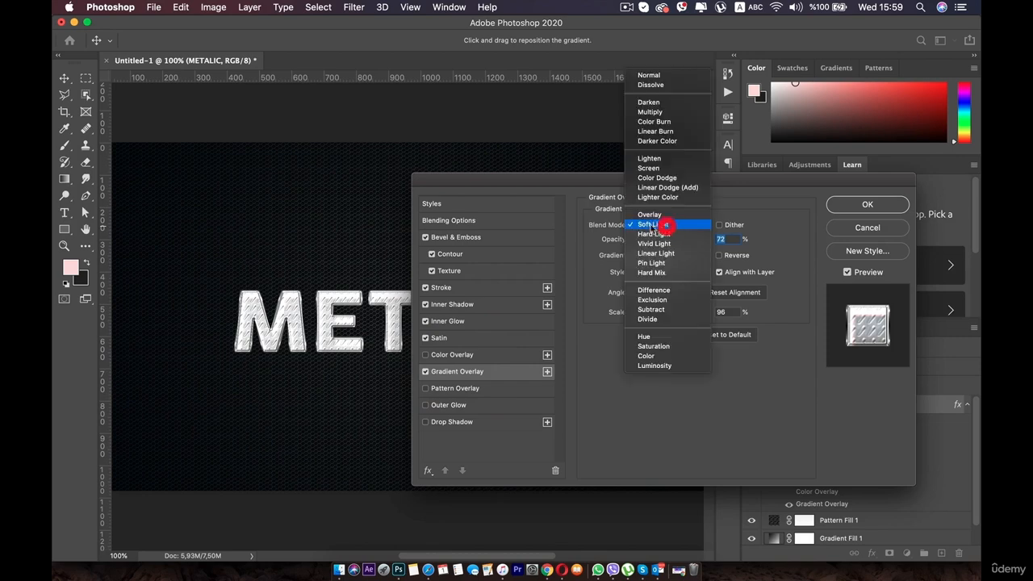
click(665, 213)
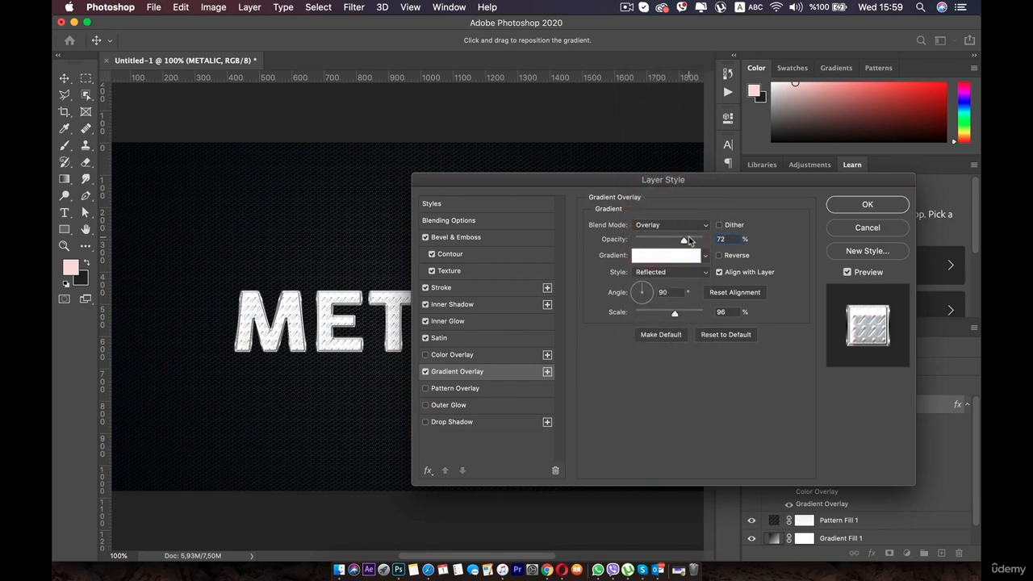
drag(691, 241, 722, 235)
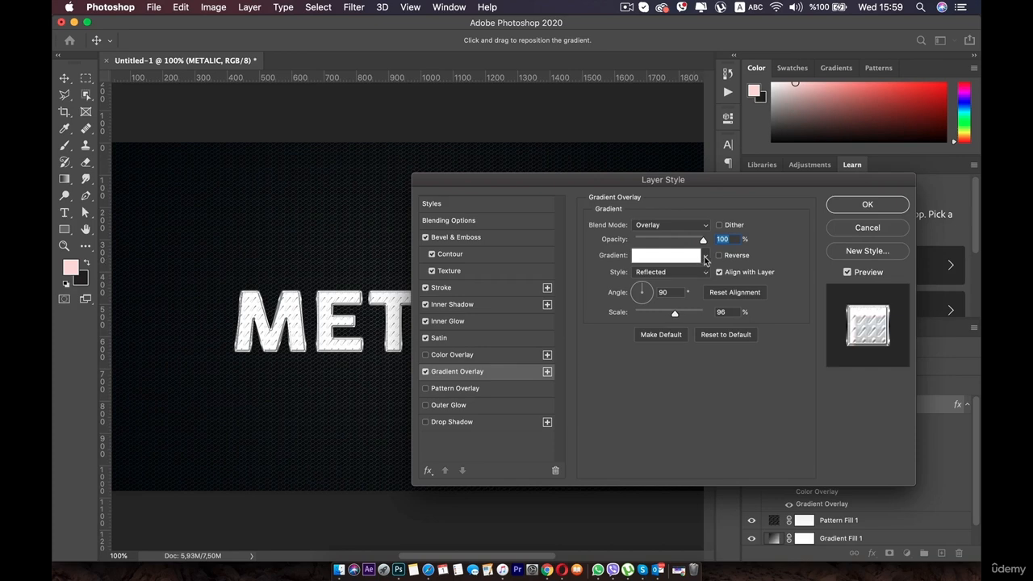
Step: Load the Foreground to Background gradient for the overlay and recolor its starting stop to the dark gray #656565
click(704, 257)
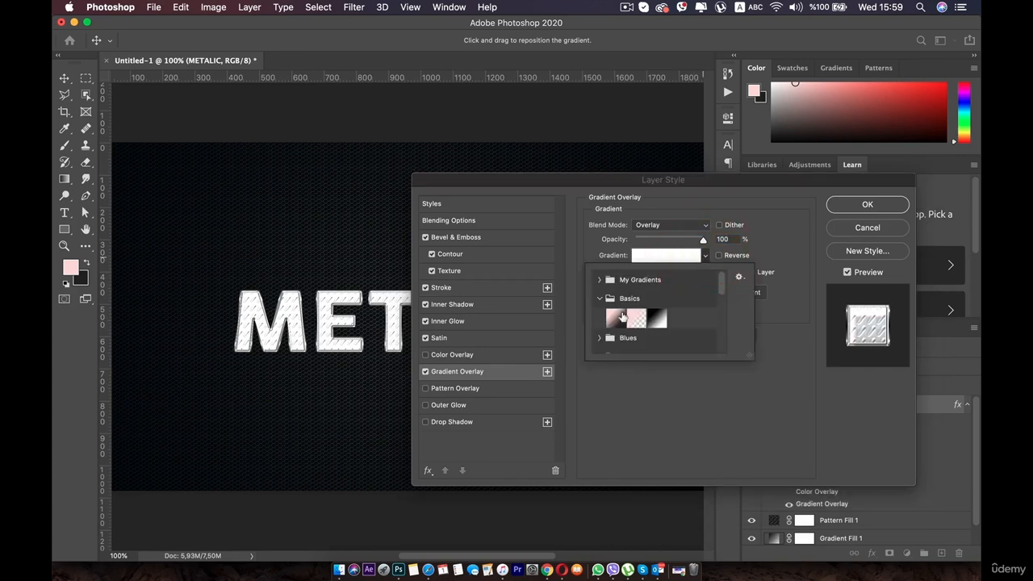
click(616, 300)
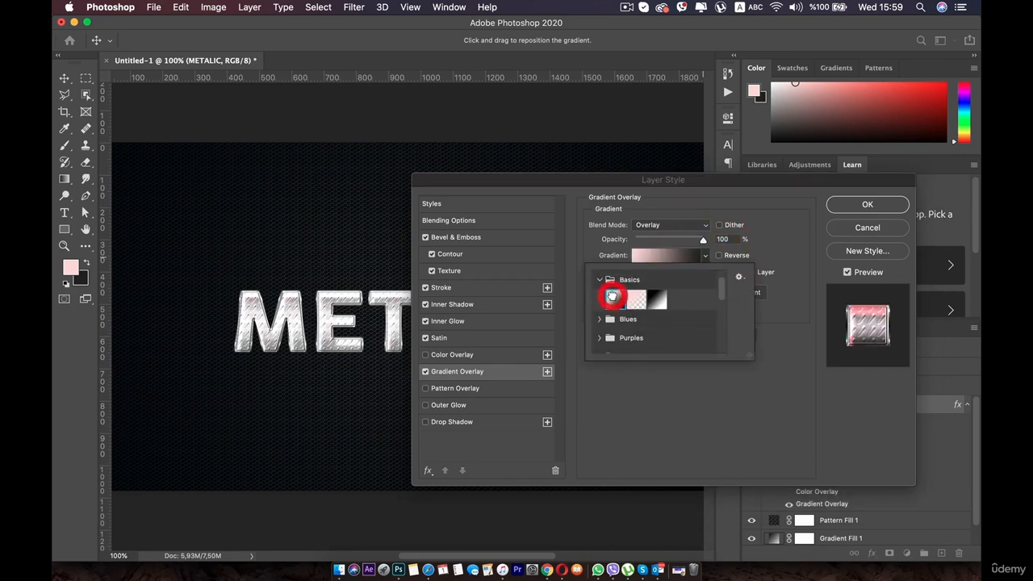
click(790, 266)
click(690, 255)
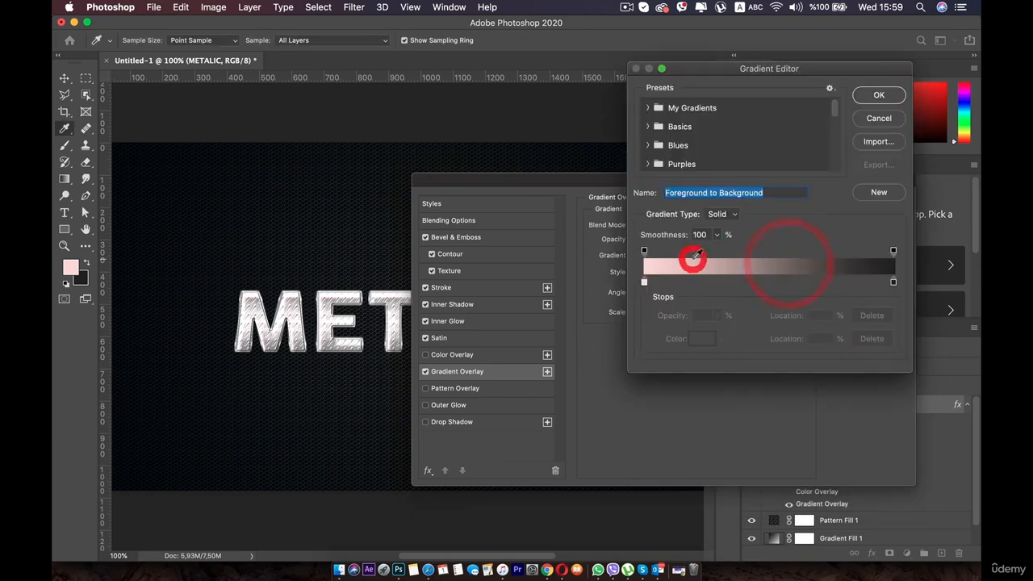
double_click(644, 283)
drag(530, 377, 510, 394)
click(782, 292)
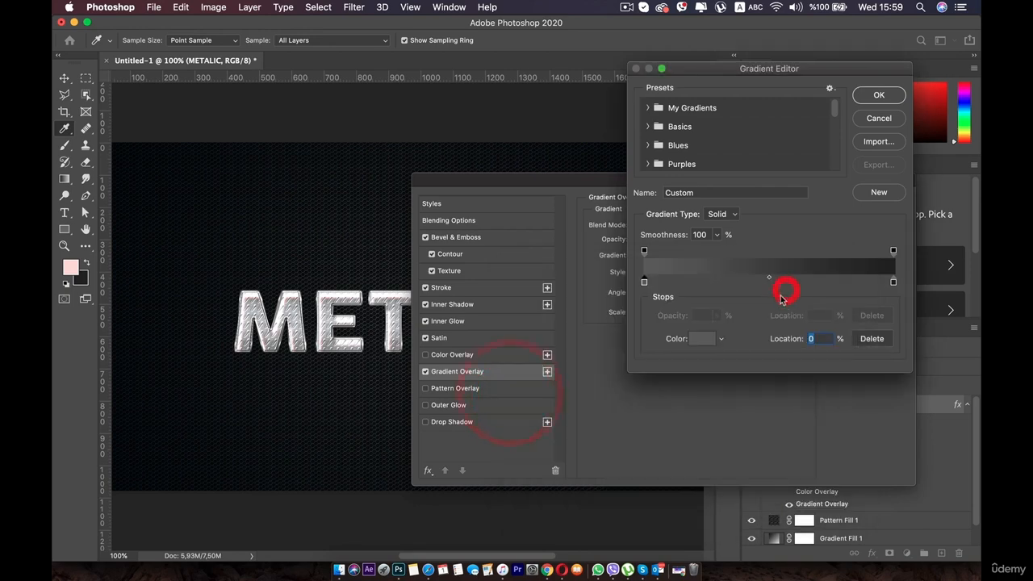
Step: Add a color stop at the 18% location of the overlay gradient and color it light gray #dcdcdc
click(714, 283)
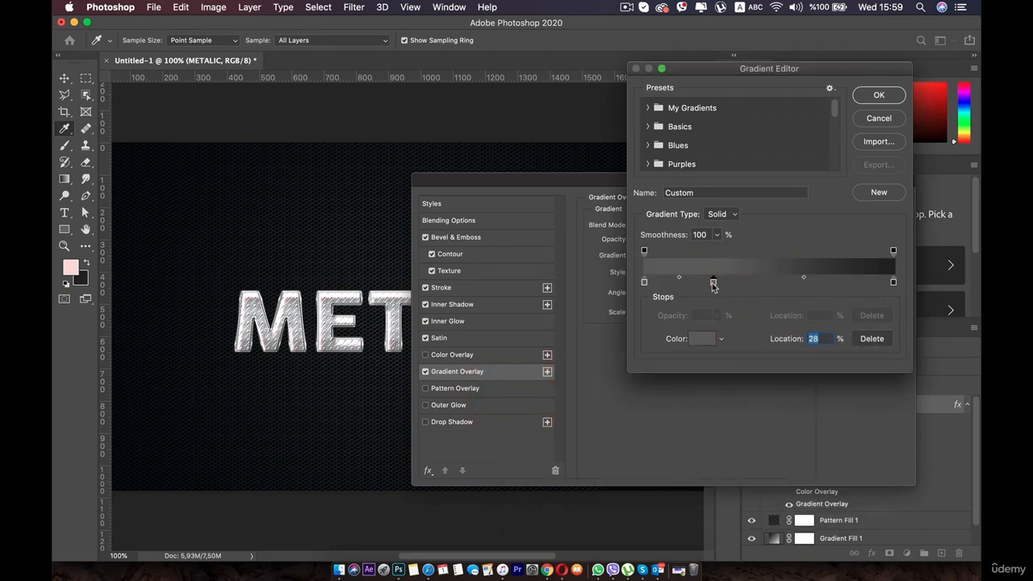
drag(714, 285, 688, 286)
double_click(687, 282)
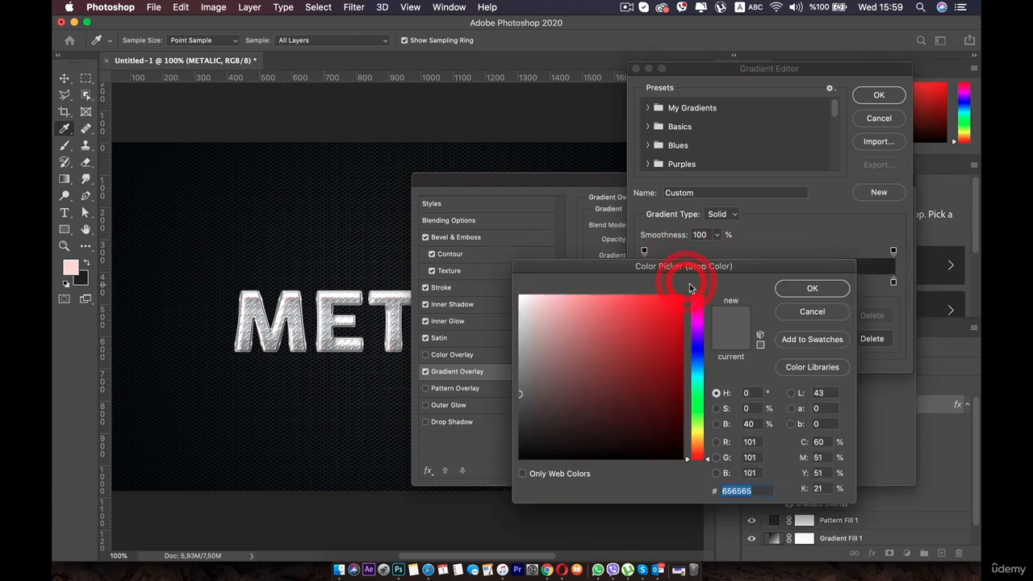
drag(521, 340, 512, 329)
click(801, 291)
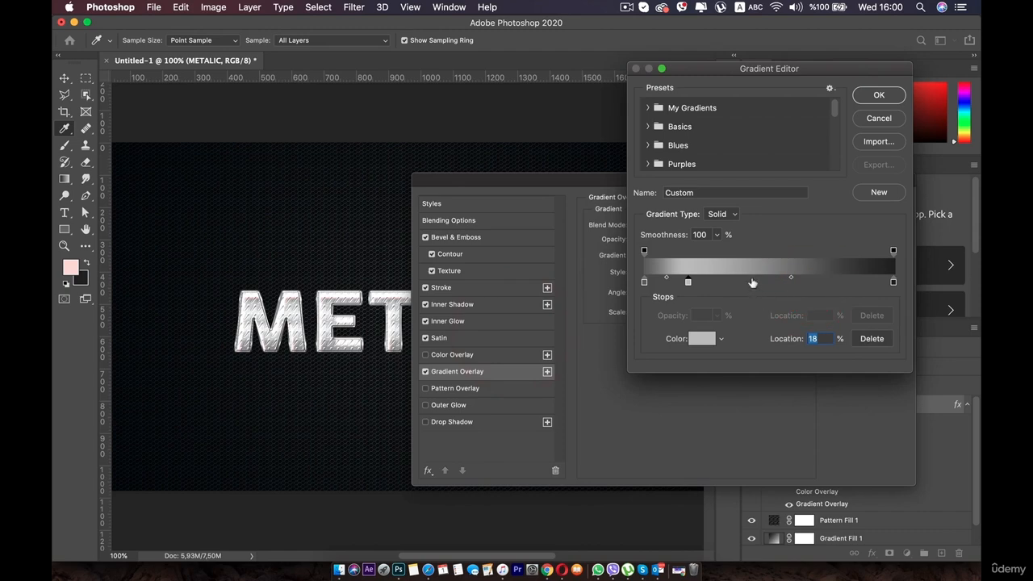
double_click(688, 282)
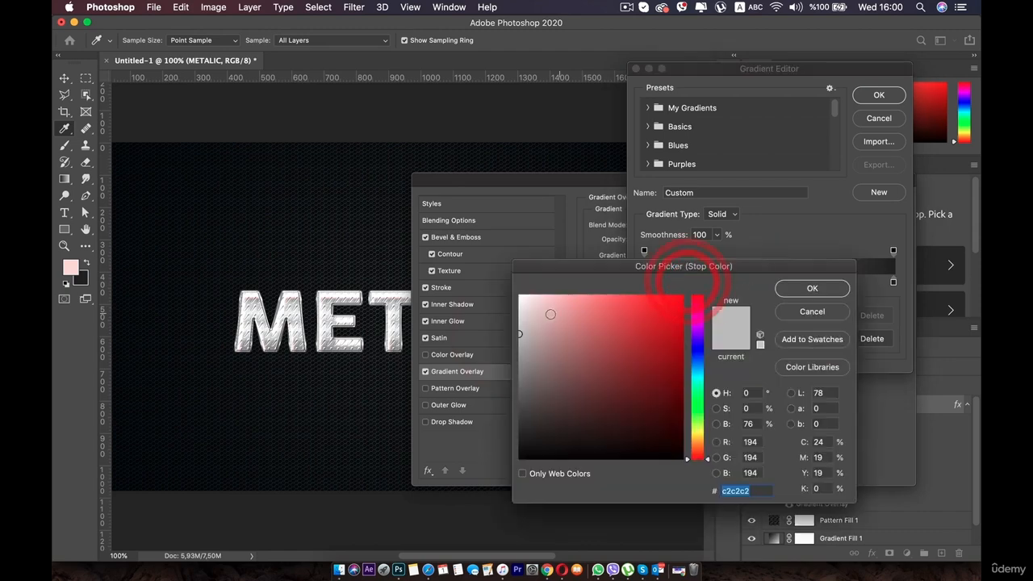
click(517, 315)
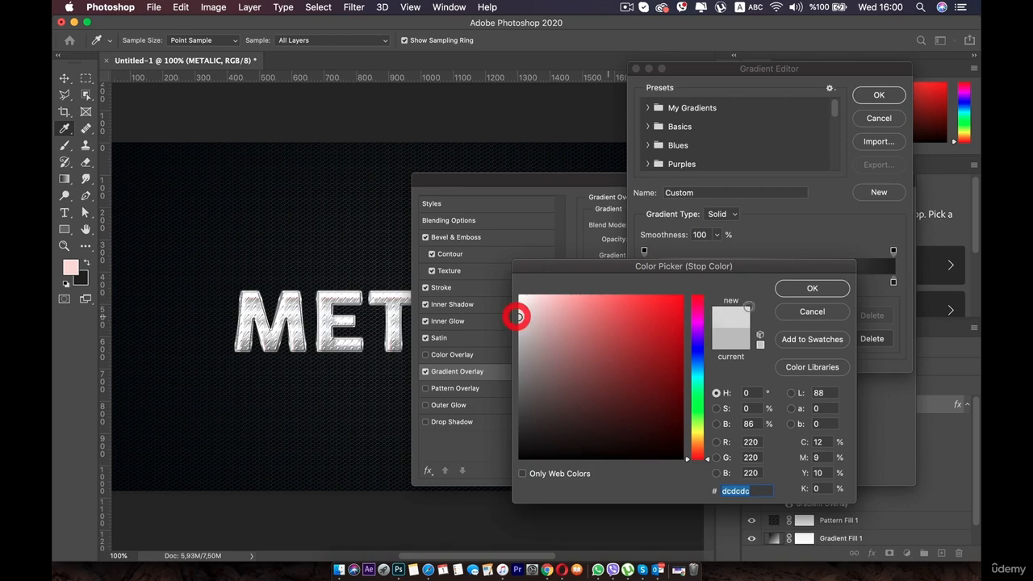
click(813, 288)
Step: Add another color stop at 33%, color it medium gray #adadad, and shift it slightly toward the gradient's middle
click(728, 283)
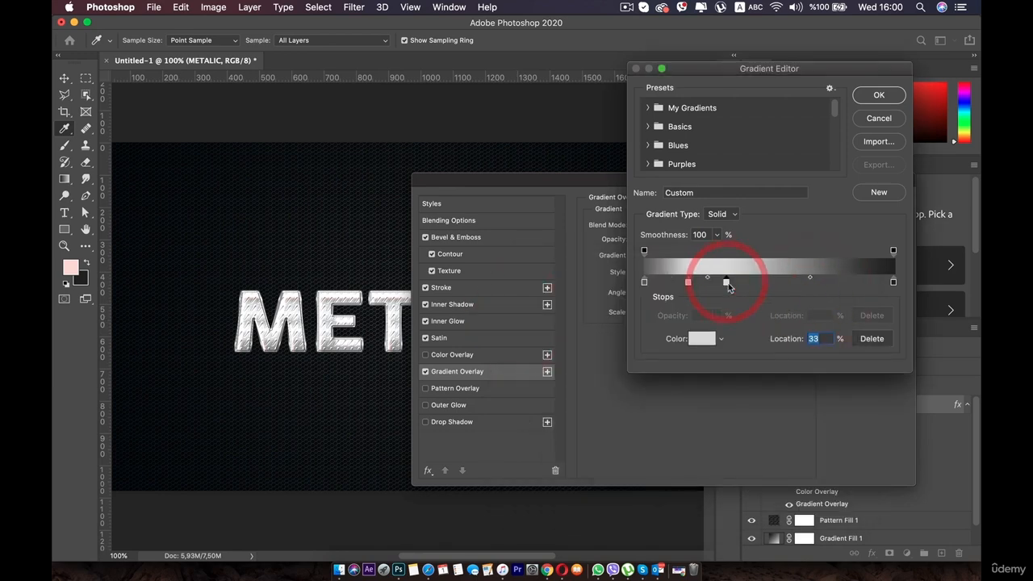
double_click(728, 283)
drag(524, 317, 518, 349)
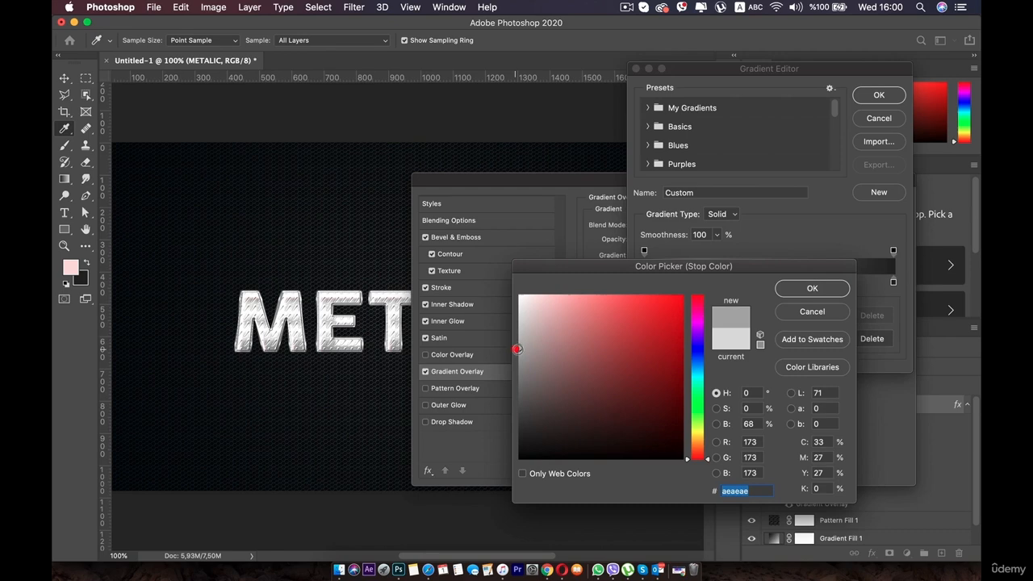
click(824, 283)
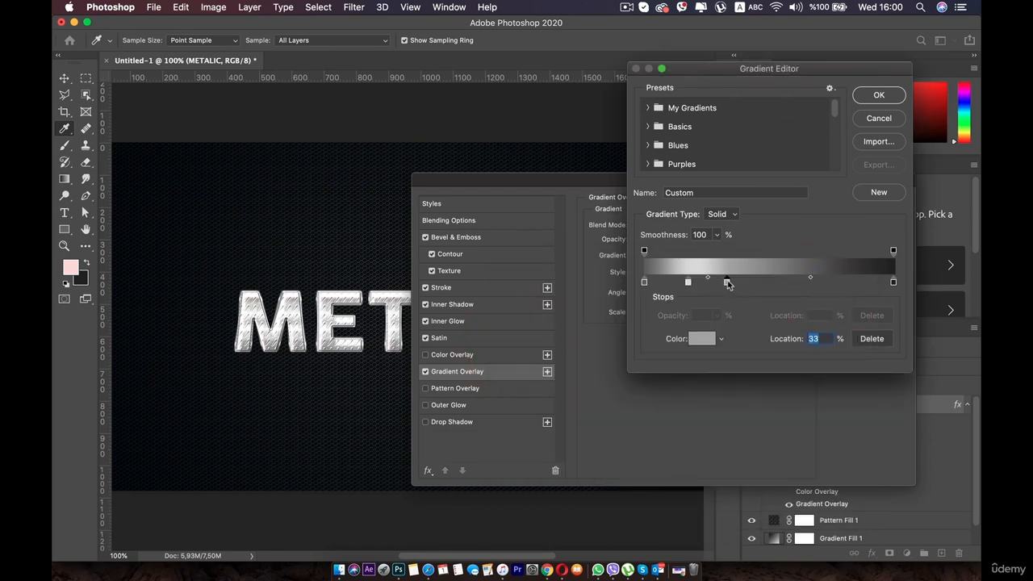
drag(728, 283, 743, 284)
Step: Add a color stop at the 72% location of the overlay gradient and color it near-white #fbfbfb
click(826, 282)
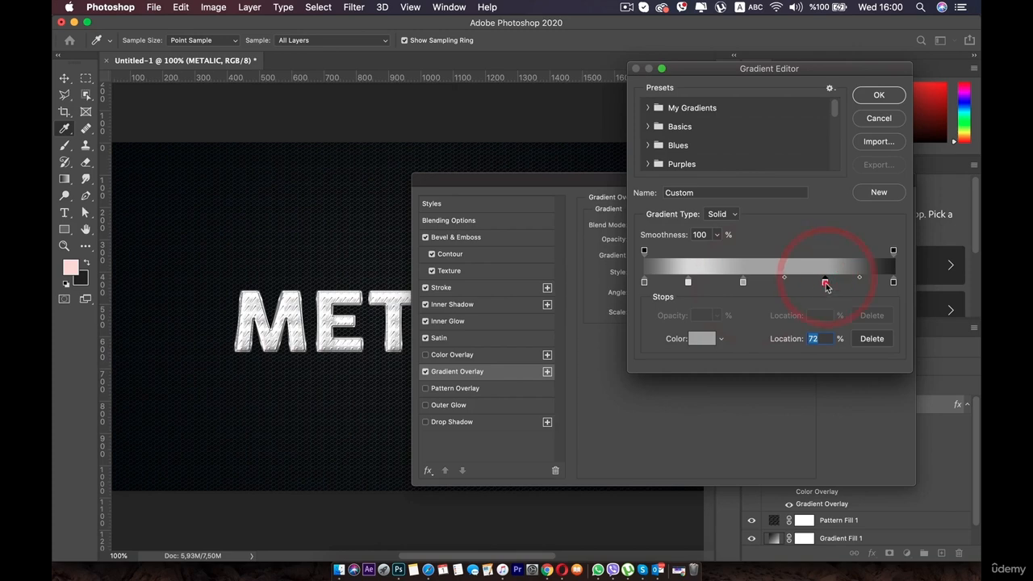
click(825, 283)
double_click(824, 284)
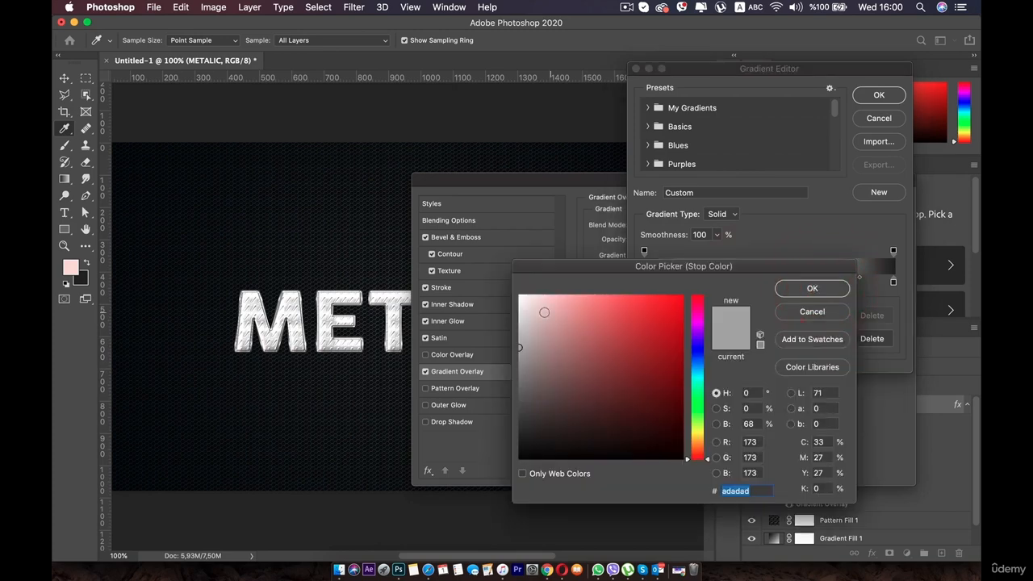
drag(529, 306, 513, 299)
click(809, 289)
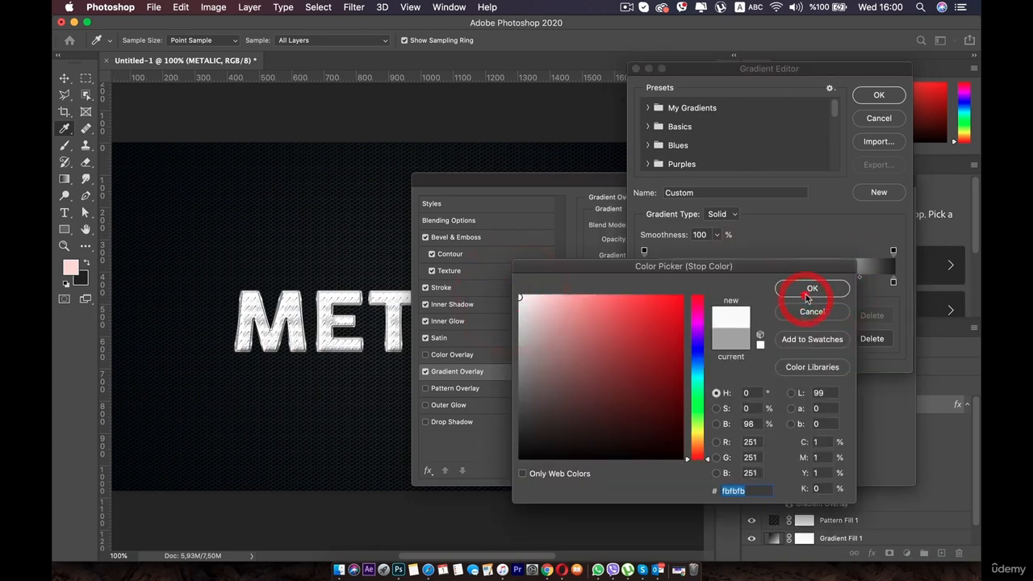
Step: Move the midpoint between the medium gray and near-white stops to 69%, and shift the last midpoint closer to the near-white stop
drag(818, 284, 790, 280)
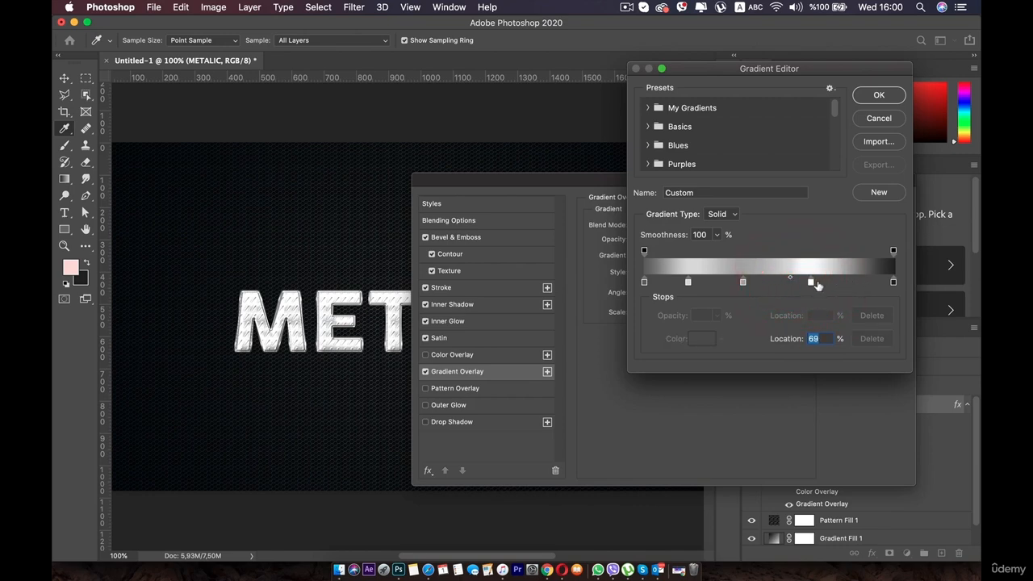
click(811, 283)
drag(854, 280, 840, 283)
Step: Recolor the overlay gradient's end stop to a lighter dark gray and its starting stop to a slightly darker gray
double_click(894, 281)
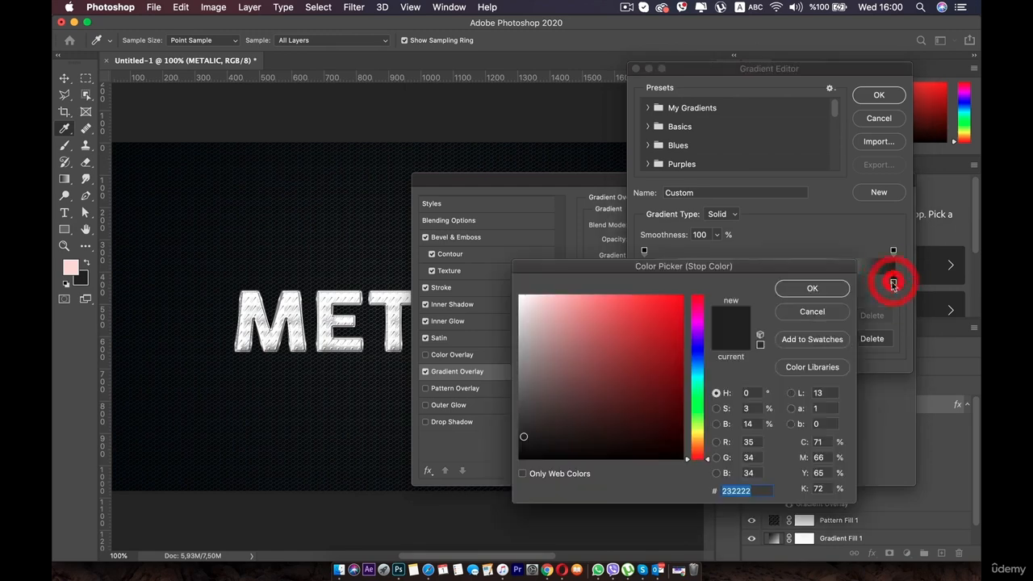
drag(524, 425, 513, 406)
click(810, 289)
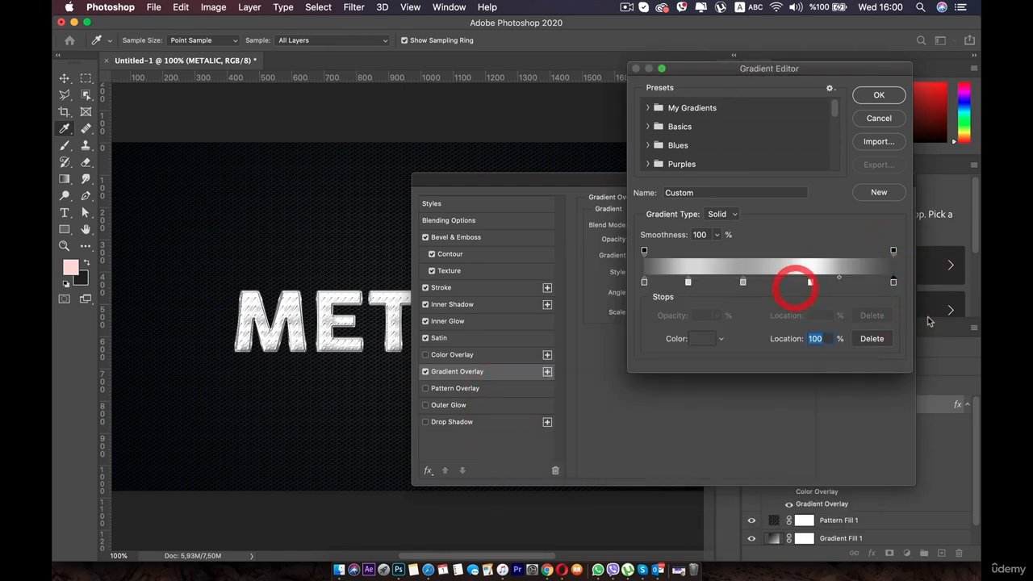
double_click(644, 282)
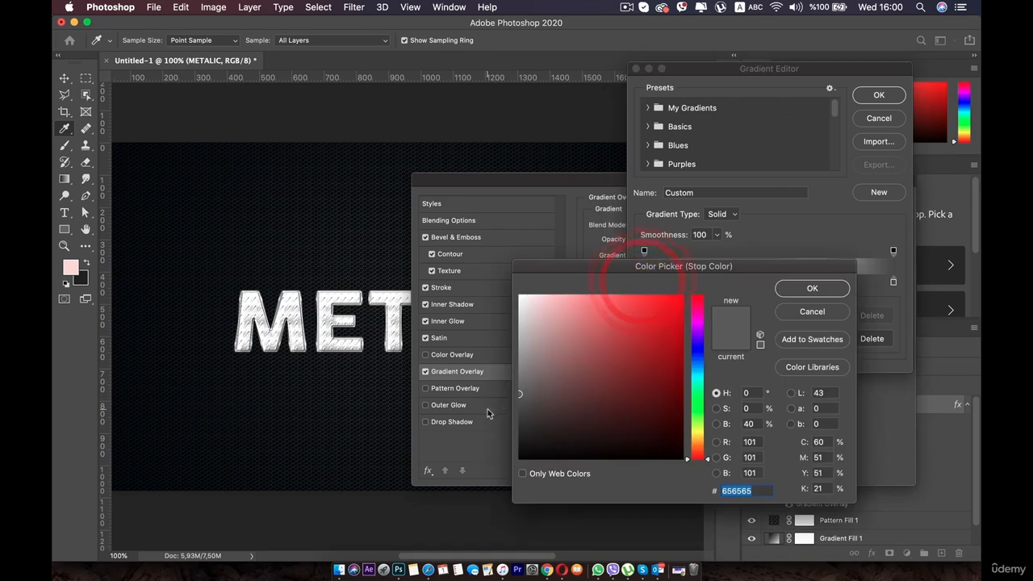
drag(525, 392, 513, 401)
click(793, 290)
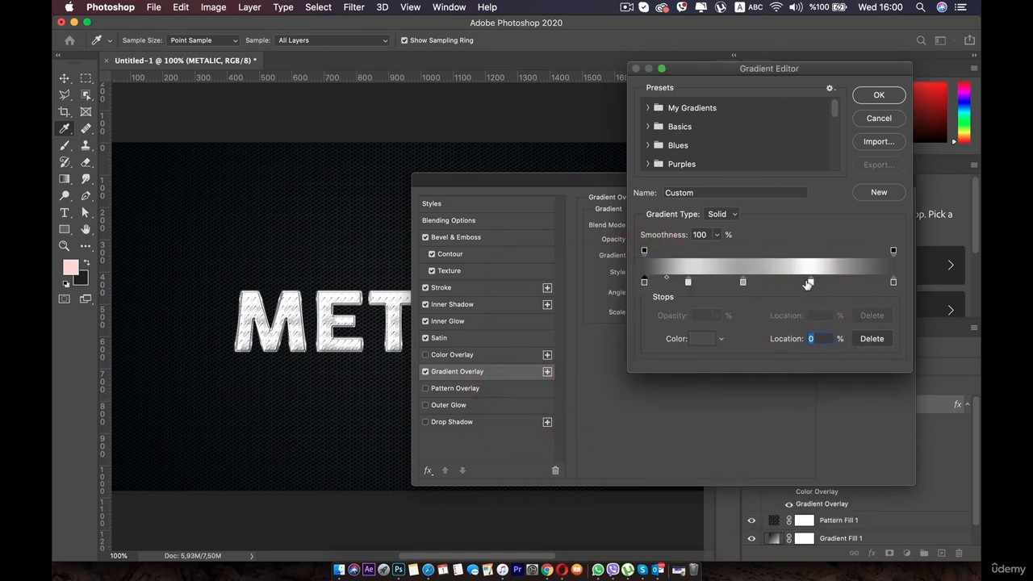
Step: Shift the near-white color stop slightly toward the gradient's end and undo the stray white stop beside the 18% stop
click(812, 283)
drag(814, 283, 818, 282)
click(688, 282)
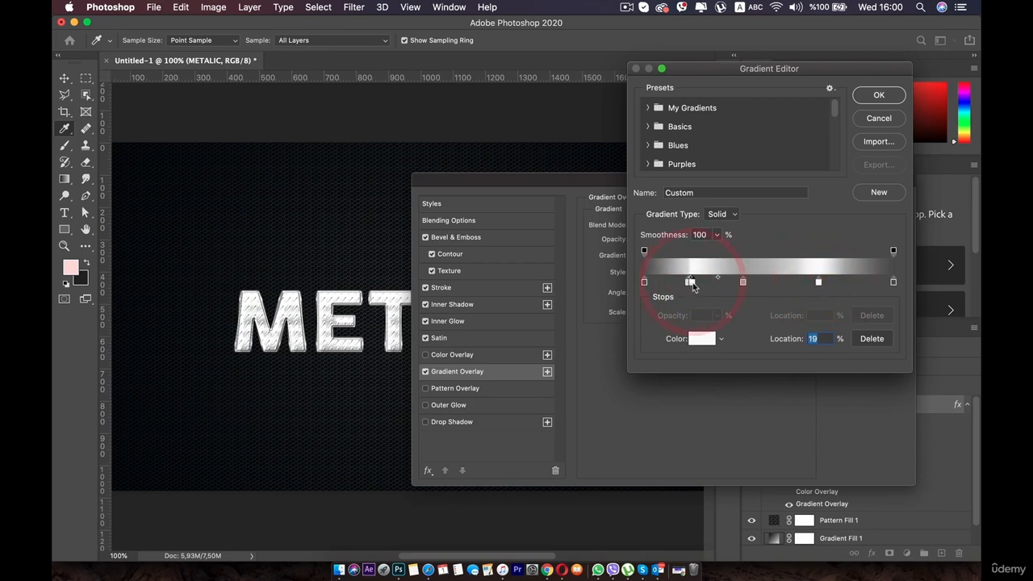
key(super+z)
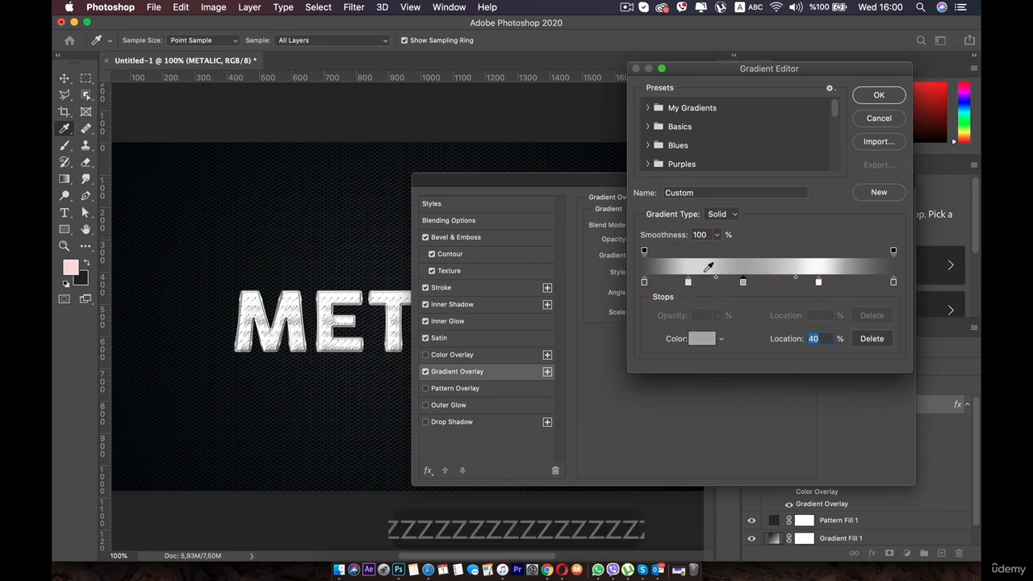
Step: Try the lighter gray #e8e8e8 on the gradient's color stop at the 18% location
double_click(688, 282)
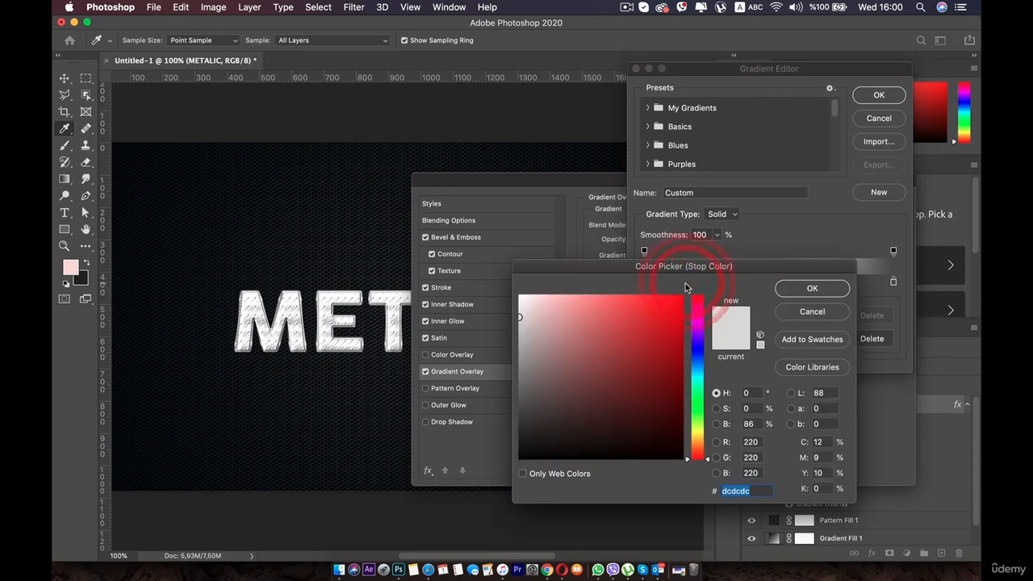
drag(521, 318, 518, 309)
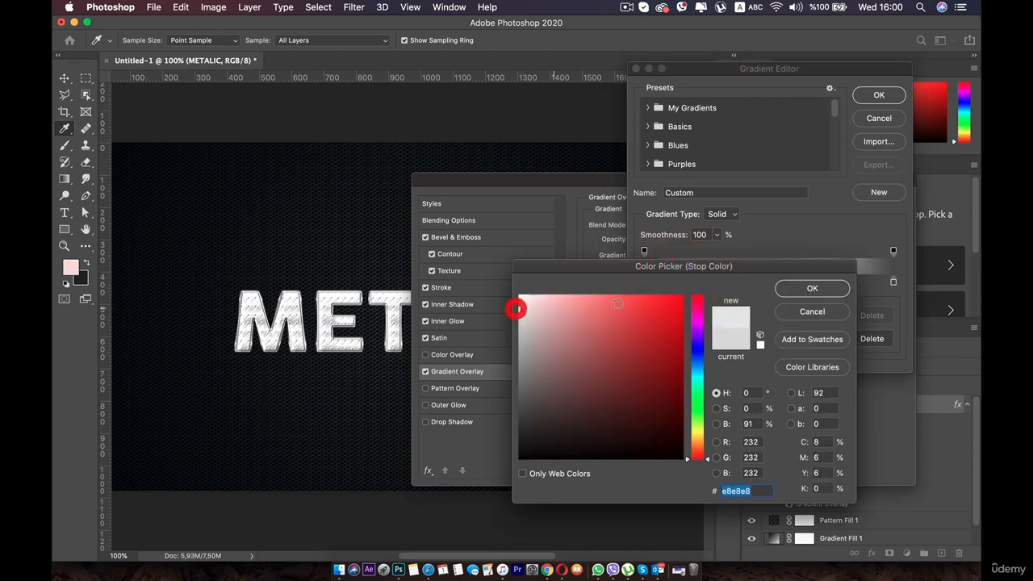
click(782, 287)
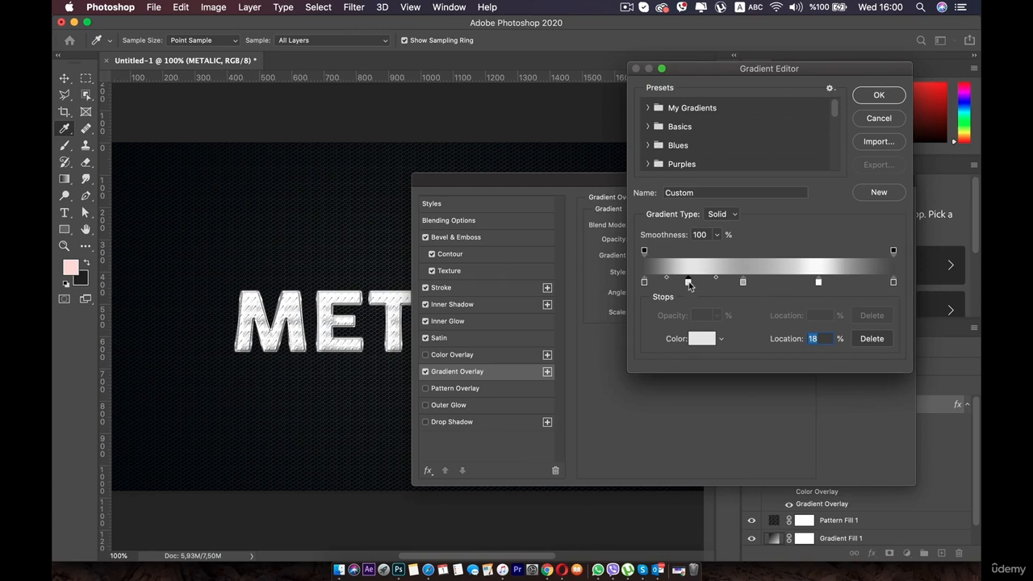
Step: Recolor the gradient stop at 18% to a medium gray and apply the edited gradient to the overlay
double_click(687, 284)
drag(521, 343, 519, 347)
click(782, 289)
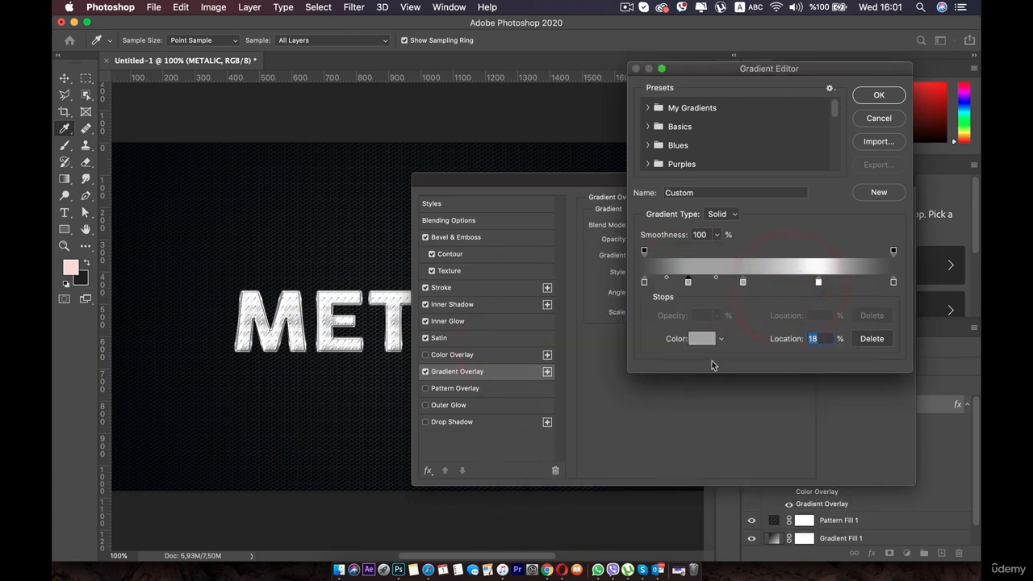
click(864, 97)
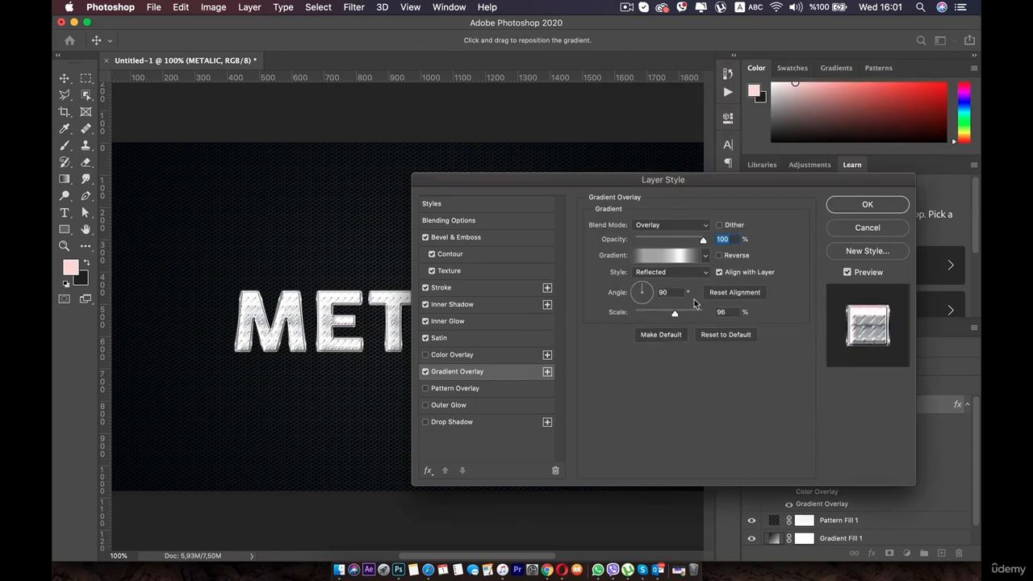
Step: Try the Radial style for the gradient overlay on the METALIC text
click(684, 272)
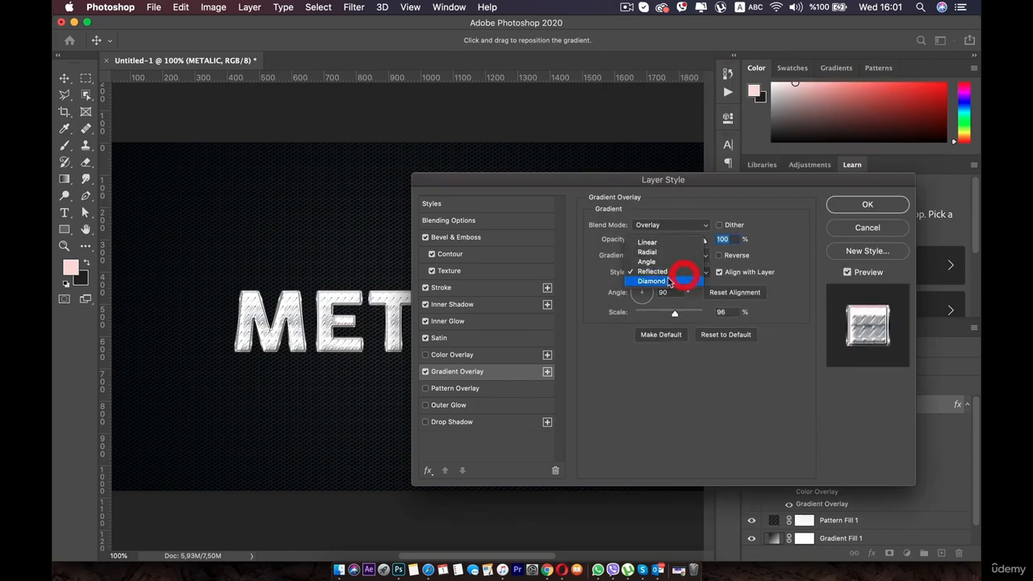
click(651, 251)
click(651, 257)
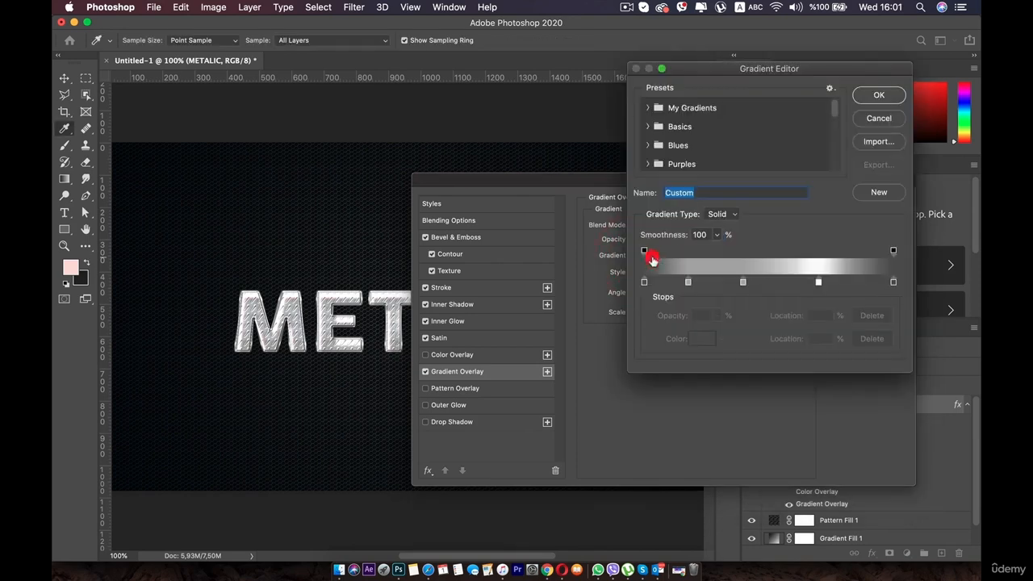
click(880, 119)
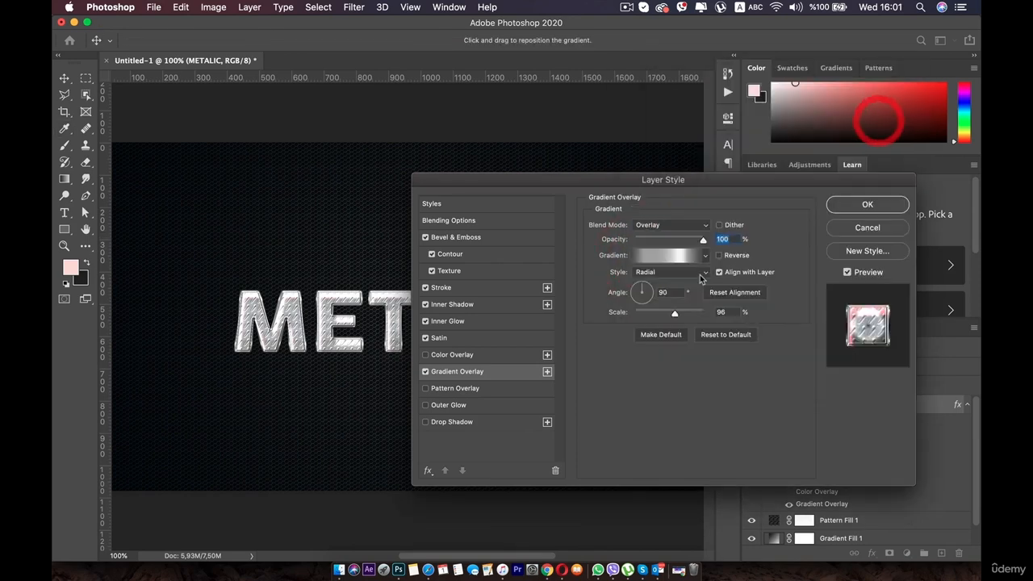
Step: Set the gradient overlay's style to Linear and its scale to 100%, testing the reversed direction but leaving Reverse off
click(662, 272)
click(650, 263)
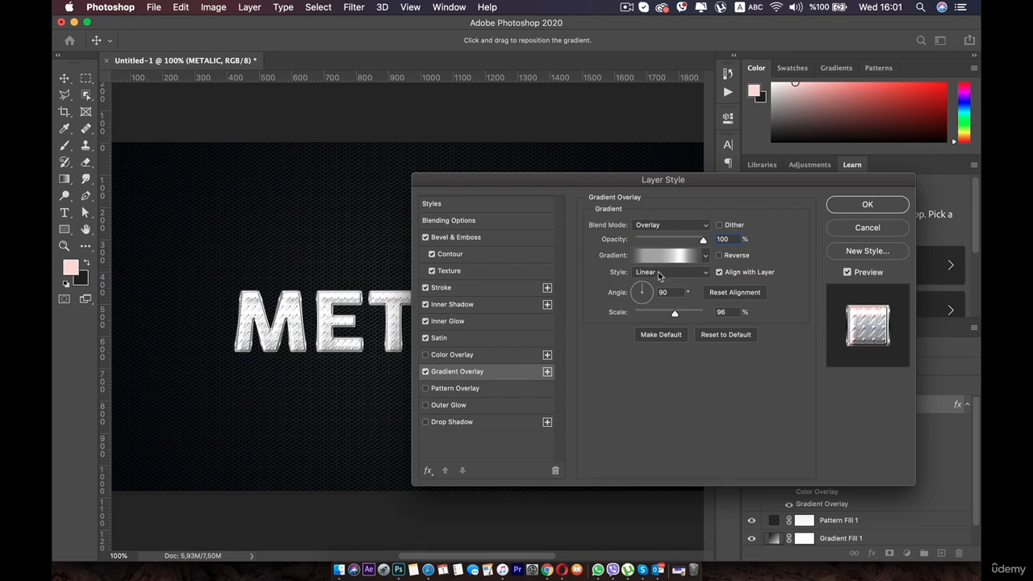
mouse_move(679, 313)
mouse_down()
mouse_move(698, 314)
mouse_move(681, 315)
mouse_up()
click(677, 314)
click(720, 256)
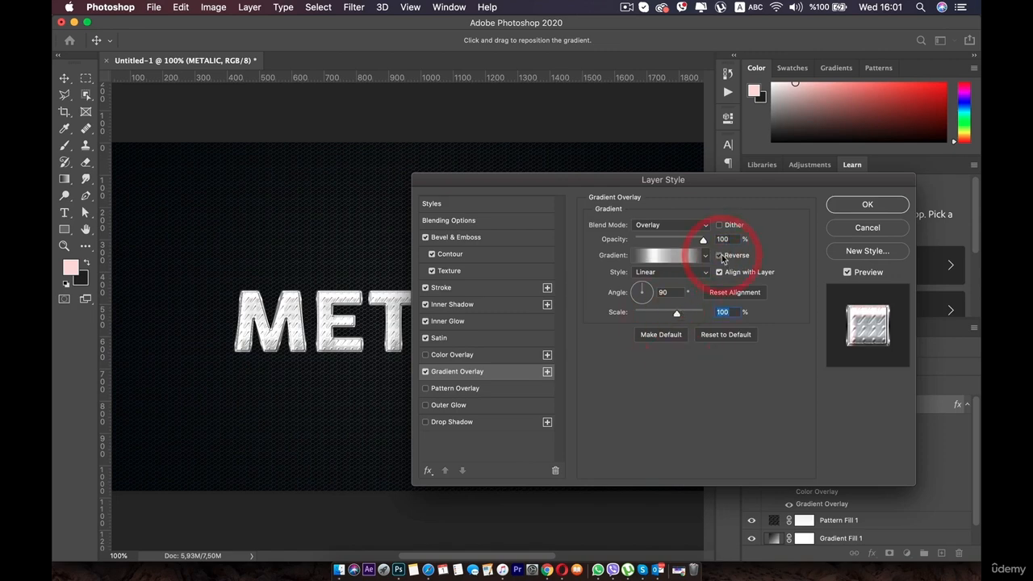
click(722, 257)
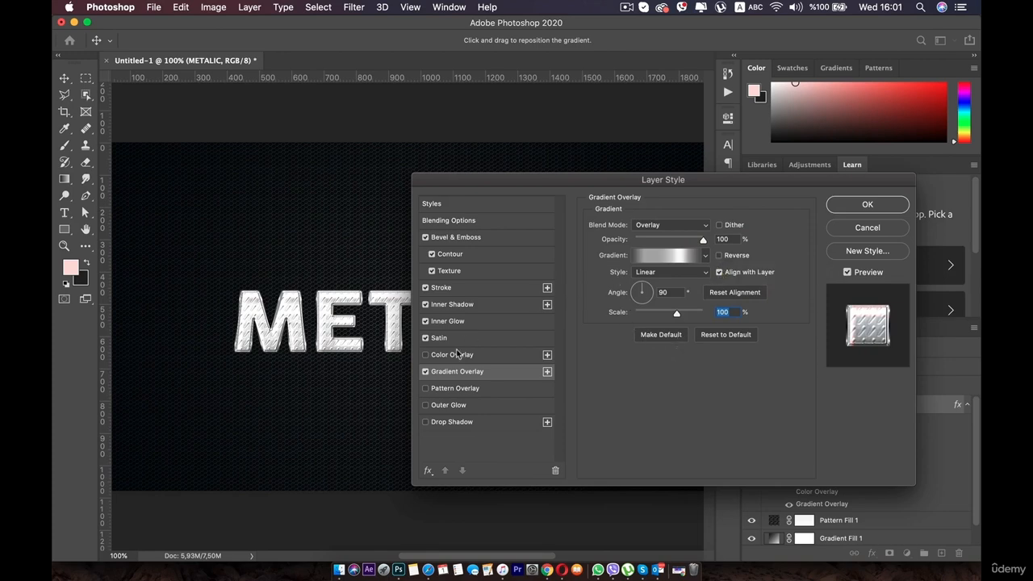
Step: Compare the text with and without the gradient overlay, and fine-tune the overlay's scale and opacity
click(426, 372)
click(426, 372)
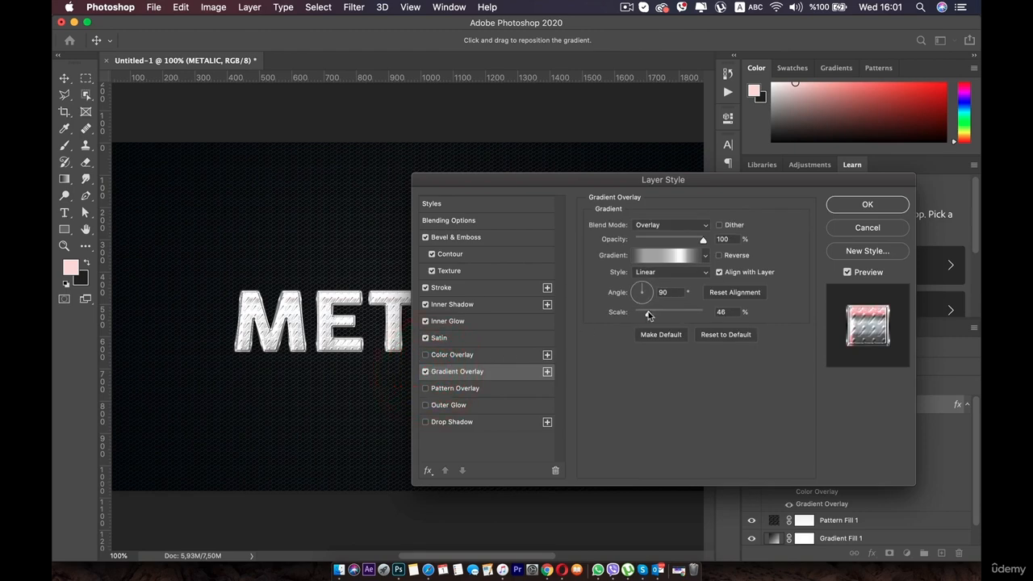
mouse_move(674, 313)
mouse_down()
mouse_move(635, 316)
mouse_move(681, 314)
mouse_up()
click(680, 311)
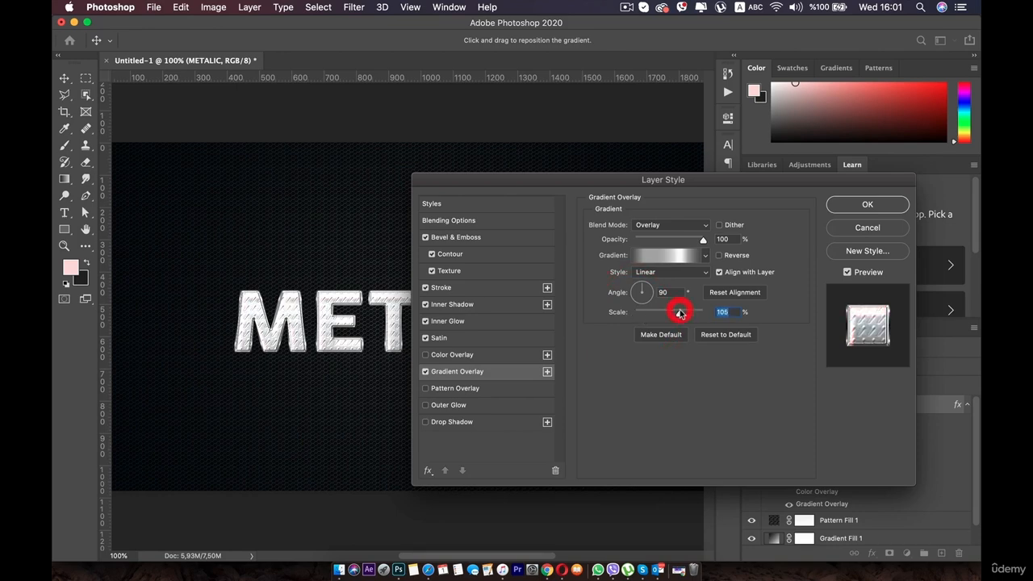
drag(680, 311, 677, 314)
drag(697, 241, 668, 240)
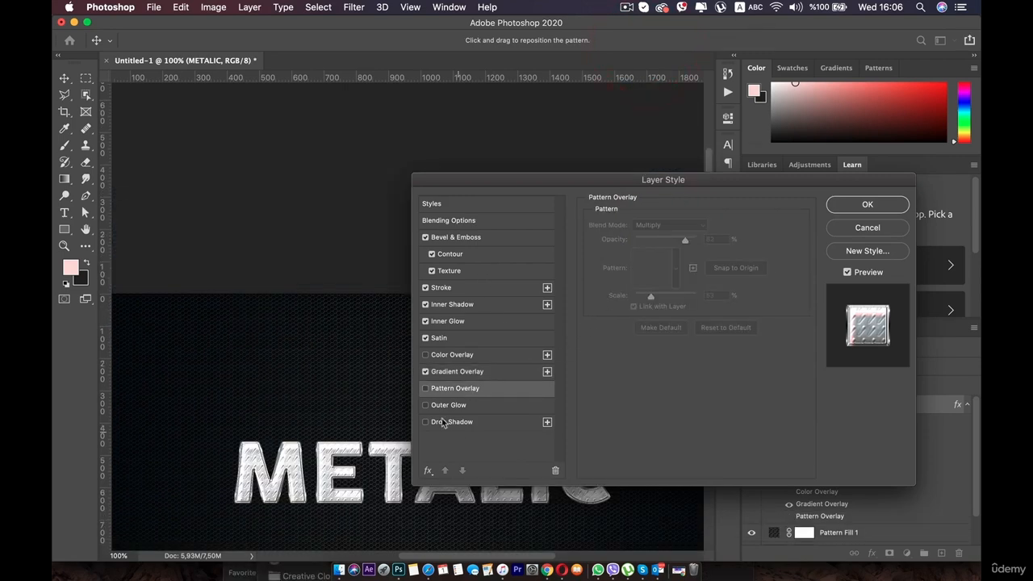
Step: Enable the Outer Glow effect on the METALIC text and change its glow color to light blue #7cc7f2
click(450, 407)
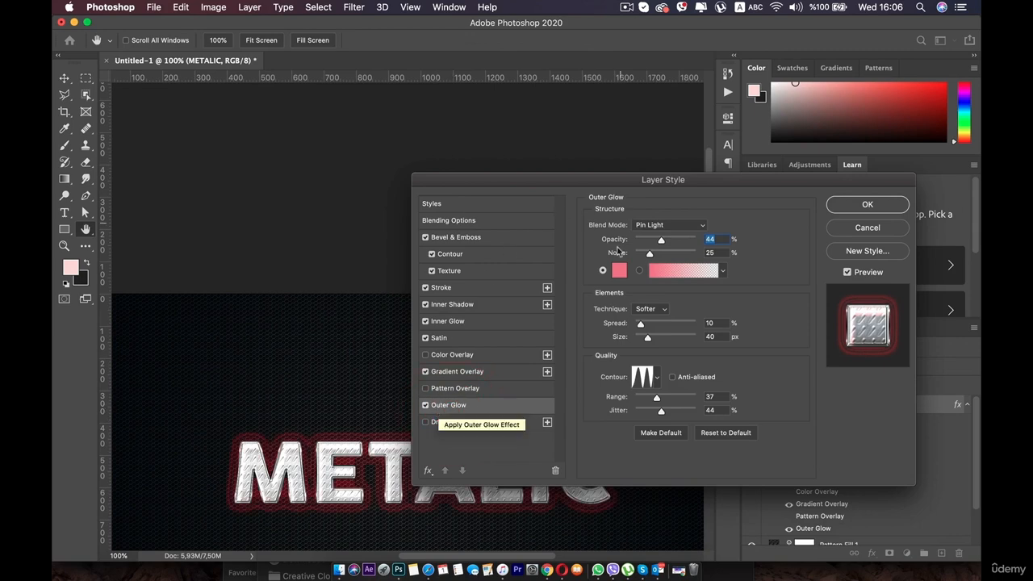
click(619, 271)
click(699, 370)
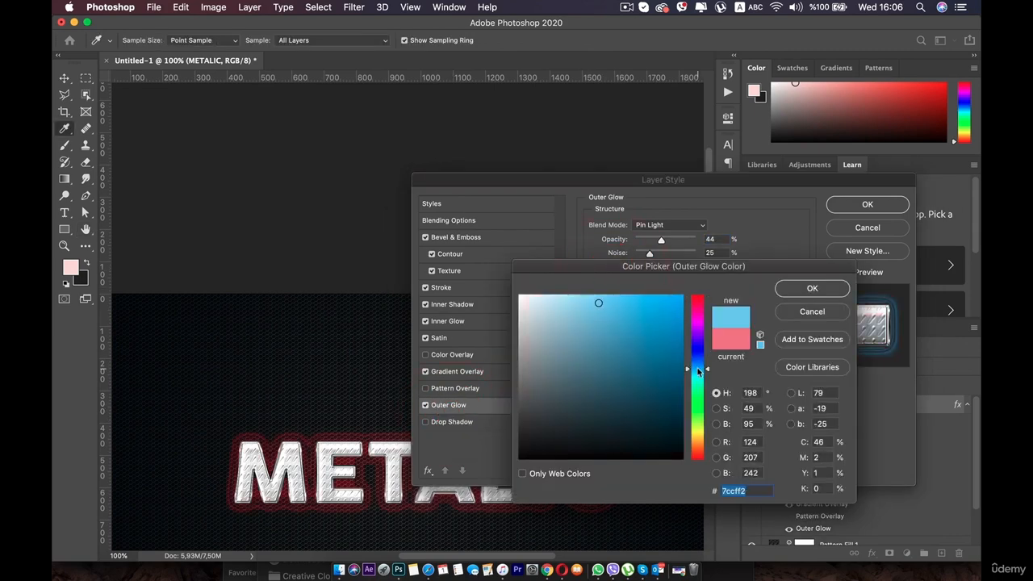
click(699, 369)
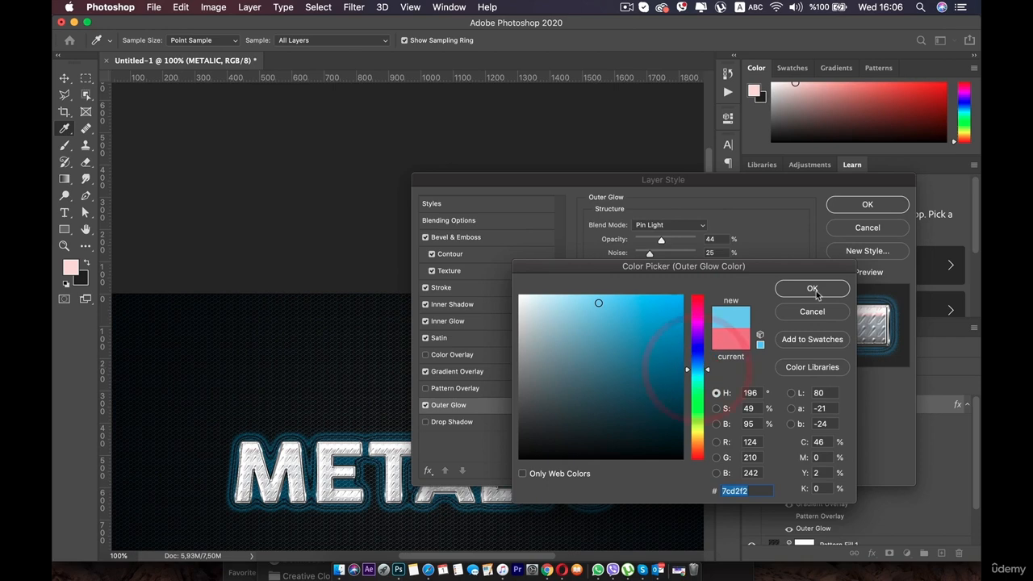
click(697, 367)
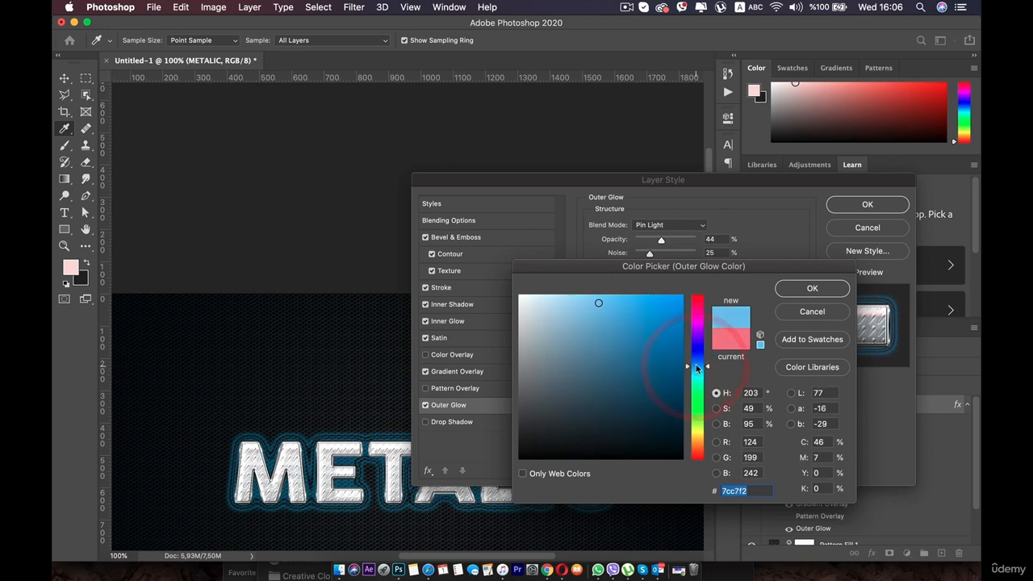
click(812, 288)
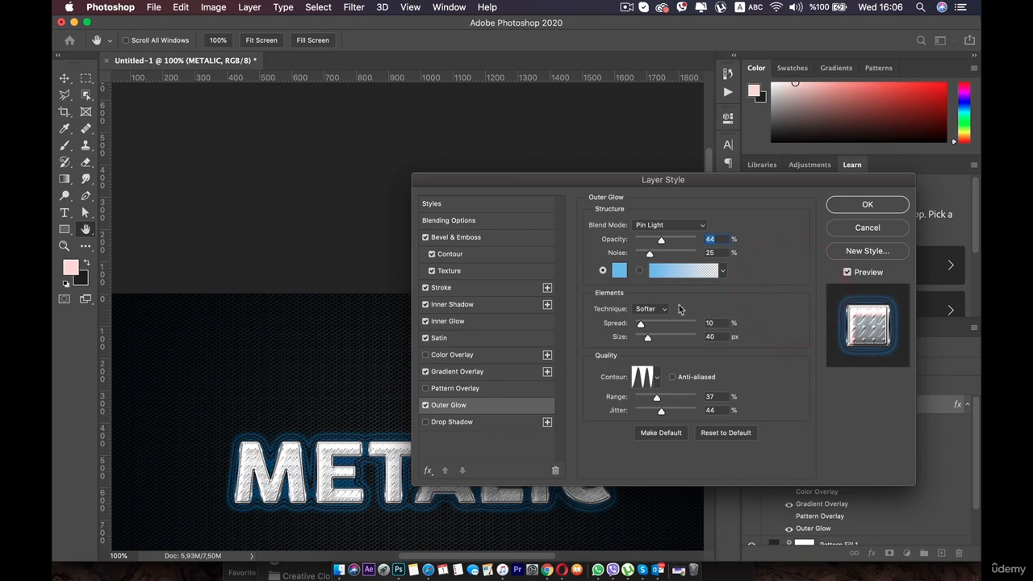
Step: Change the outer glow color to the more saturated blue #59b5f5
click(626, 271)
click(622, 299)
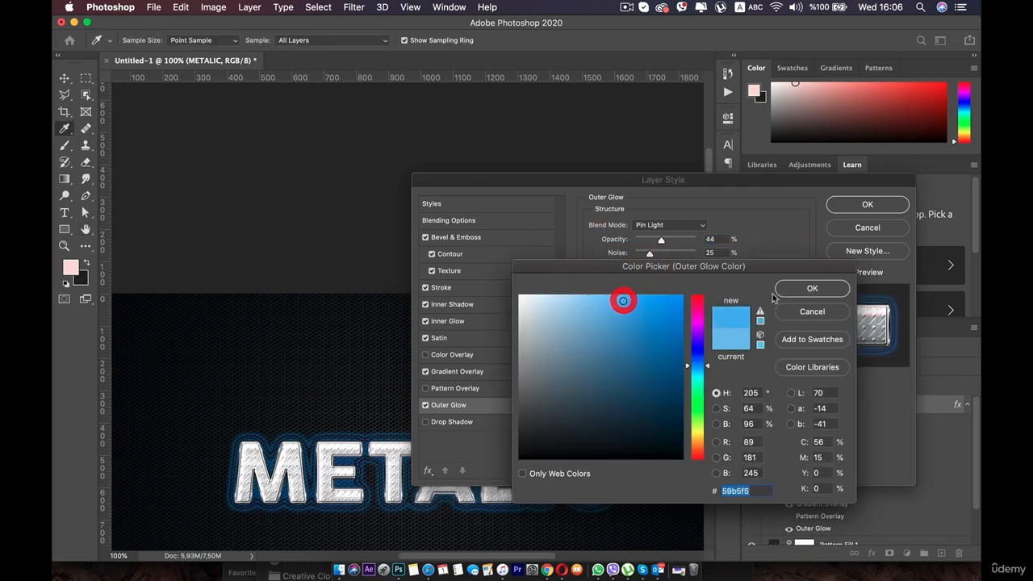
click(791, 294)
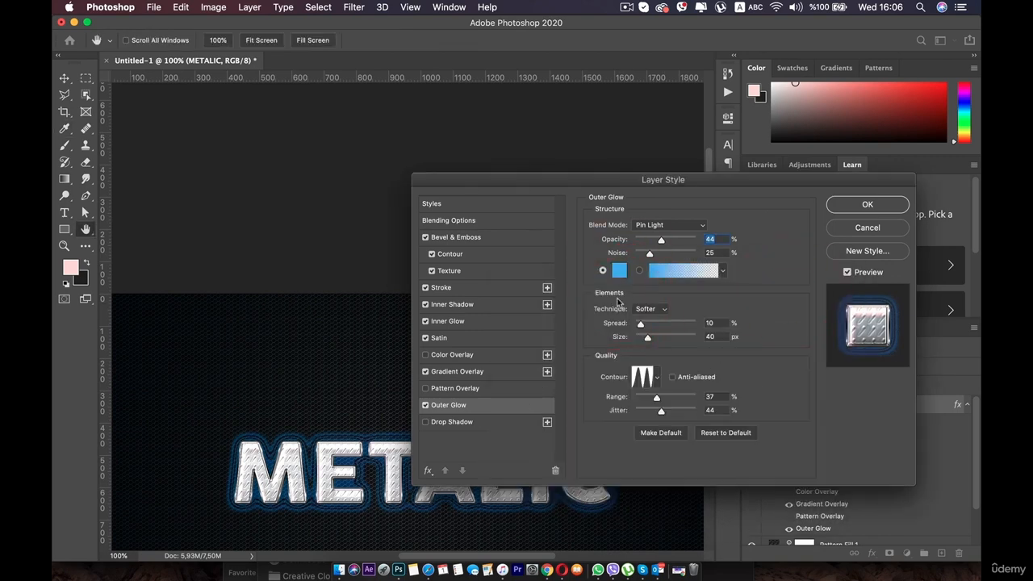
click(619, 272)
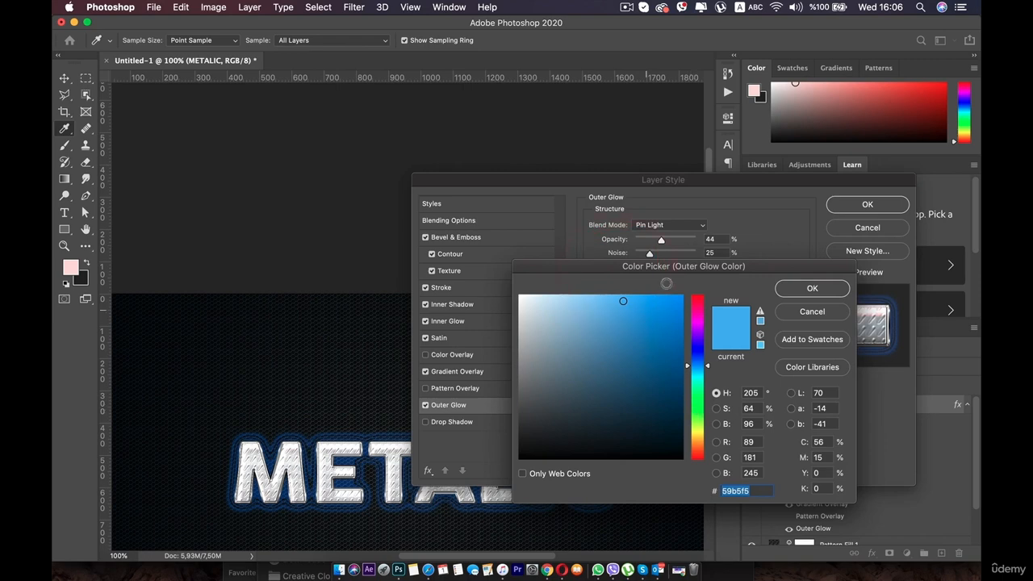
click(816, 289)
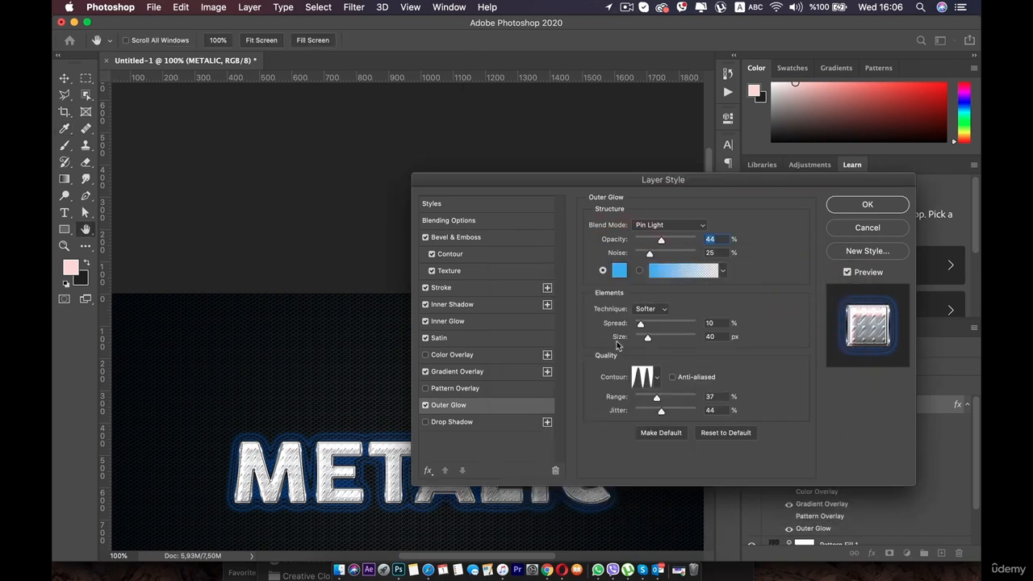
Step: Set the outer glow's blend mode to Linear Light, its spread to 0% and its size to 5 px
click(666, 225)
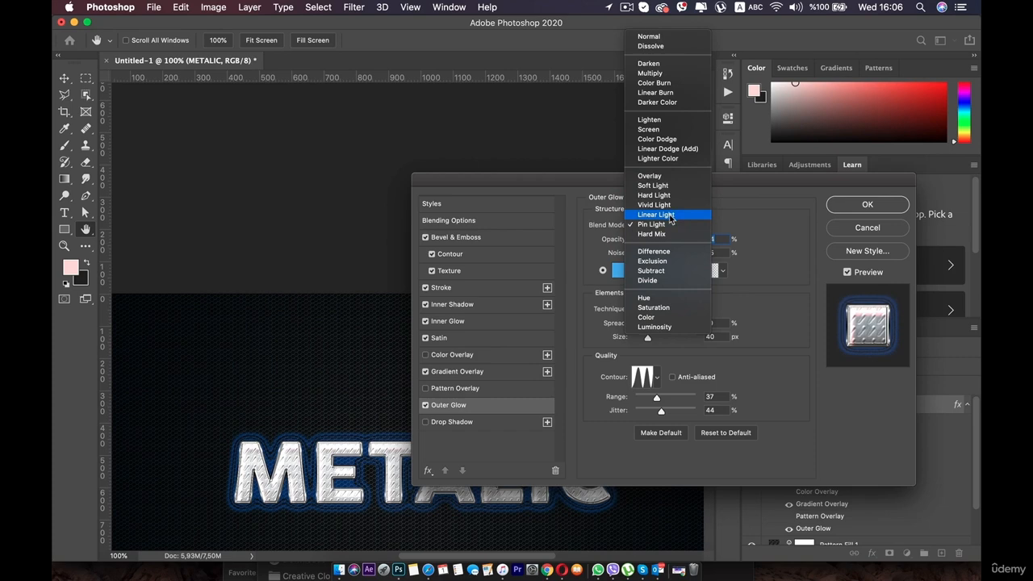
click(671, 216)
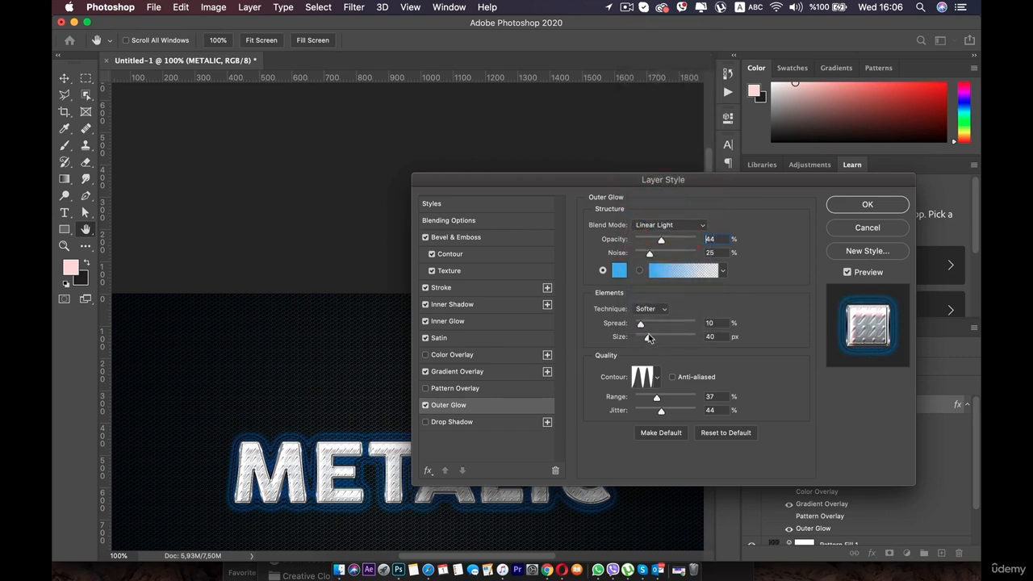
mouse_move(642, 324)
mouse_down()
mouse_move(613, 324)
mouse_move(641, 341)
mouse_up()
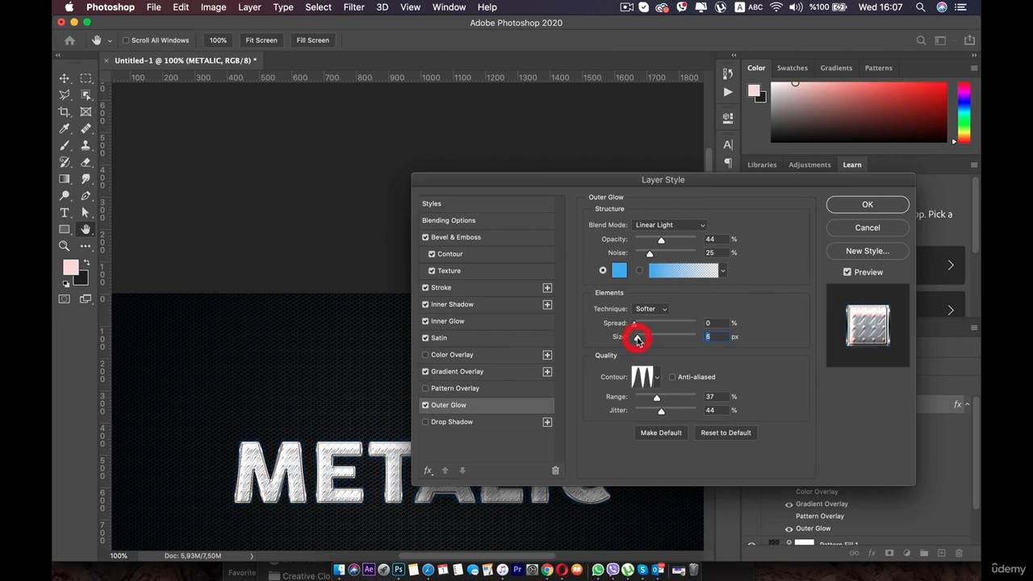
drag(638, 339, 619, 338)
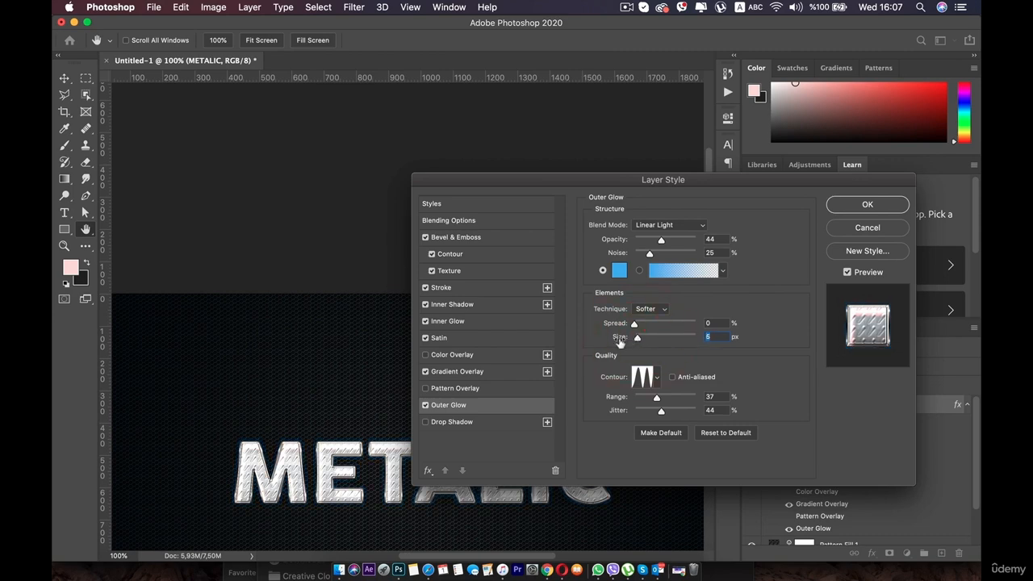
Step: Compare the text with and without the outer glow, and set the glow's opacity to 100% and noise to 0%
click(423, 409)
click(424, 409)
drag(661, 243, 721, 240)
drag(655, 257, 619, 255)
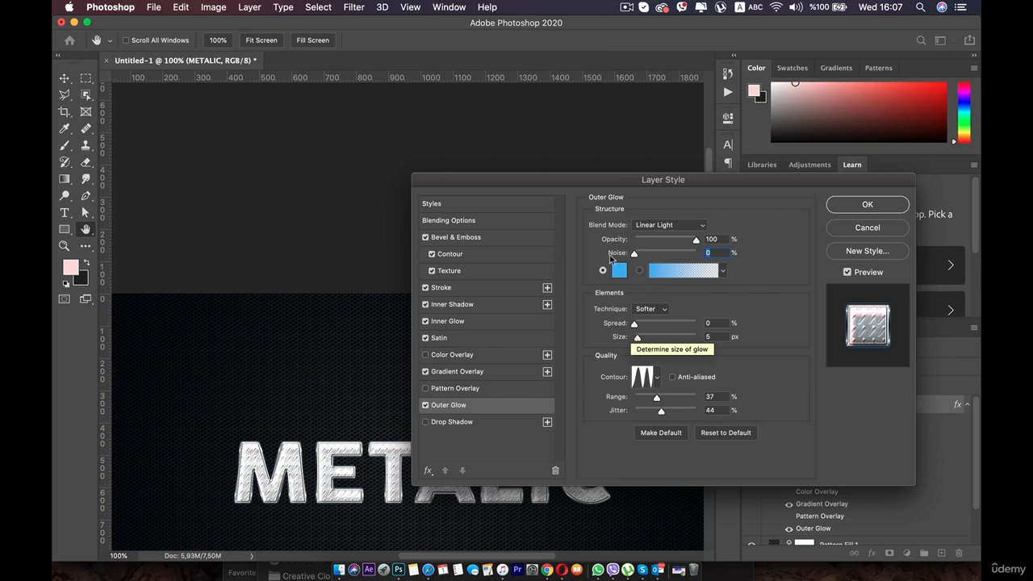
Step: Set the outer glow's range to 44% and jitter to 0%, and compare the text with and without the glow
mouse_move(659, 409)
mouse_down()
mouse_move(624, 410)
mouse_move(692, 399)
mouse_move(661, 400)
mouse_up()
click(426, 405)
click(425, 405)
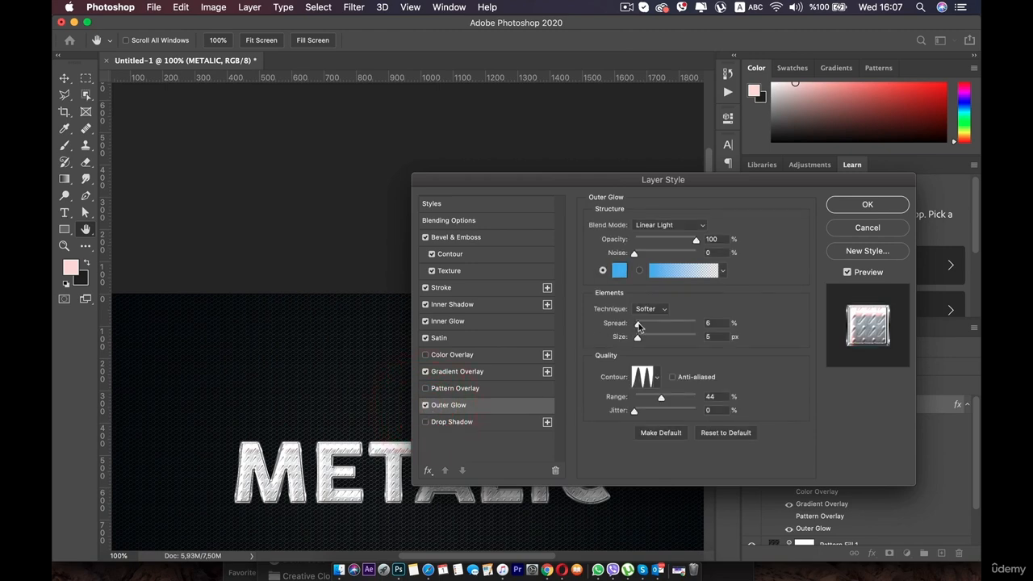
Step: Try a 29% spread and a 21 px size on the outer glow, and return to 0% spread and 5 px size
drag(640, 325, 656, 326)
drag(653, 327, 638, 340)
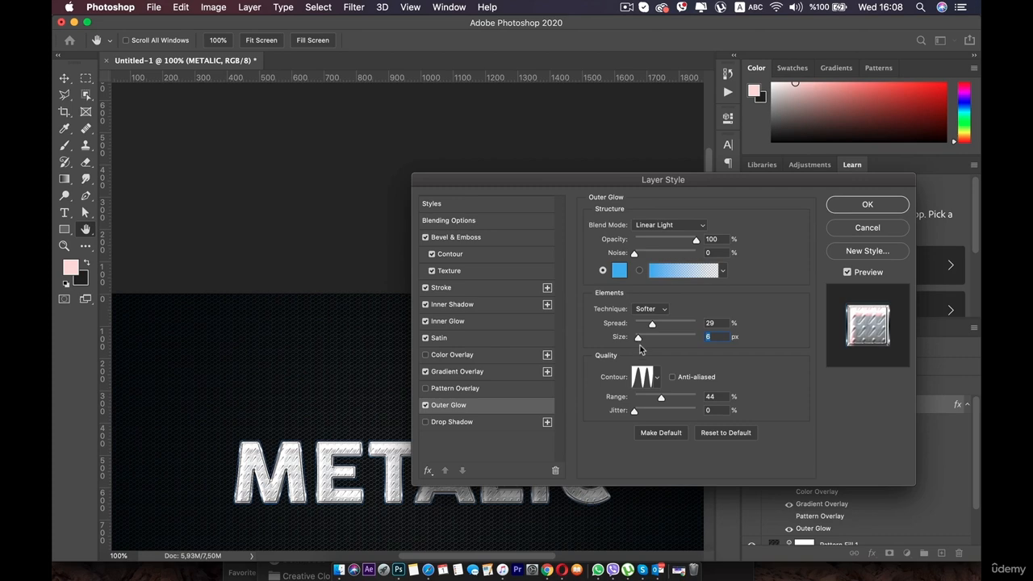
drag(652, 325, 638, 329)
drag(639, 331, 634, 330)
click(638, 339)
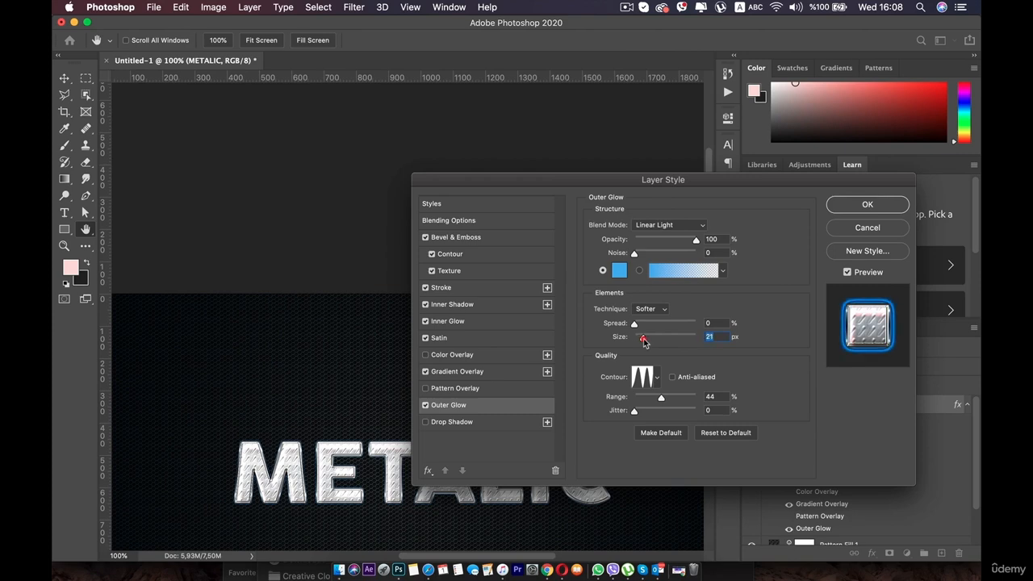
mouse_move(637, 340)
mouse_down()
mouse_move(648, 339)
mouse_move(636, 342)
mouse_up()
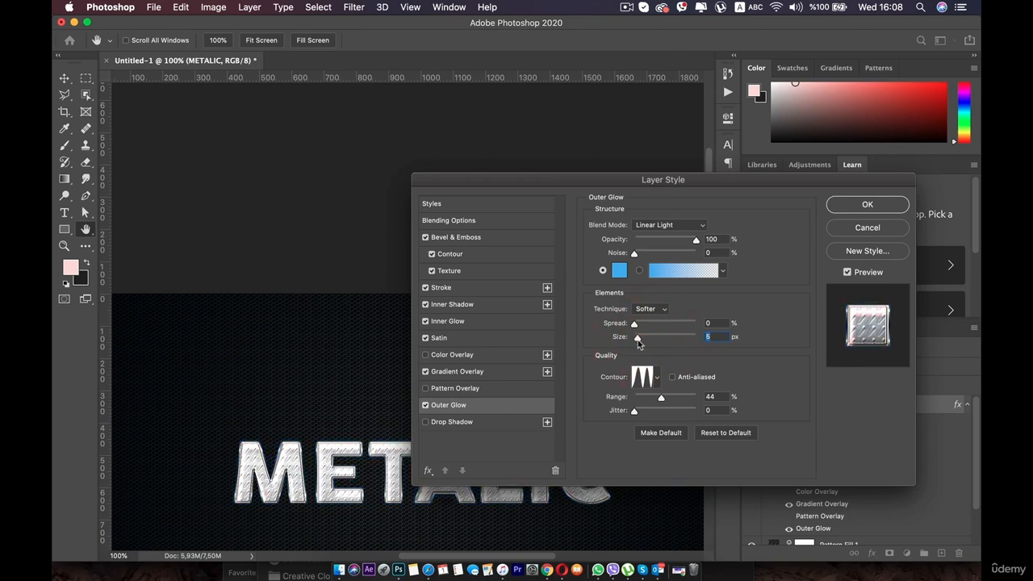
drag(638, 342, 638, 342)
click(638, 341)
Step: Add a drop shadow to the METALIC text with 50% opacity, 15 px distance, 24% spread and 16 px size, and apply the layer style
click(466, 423)
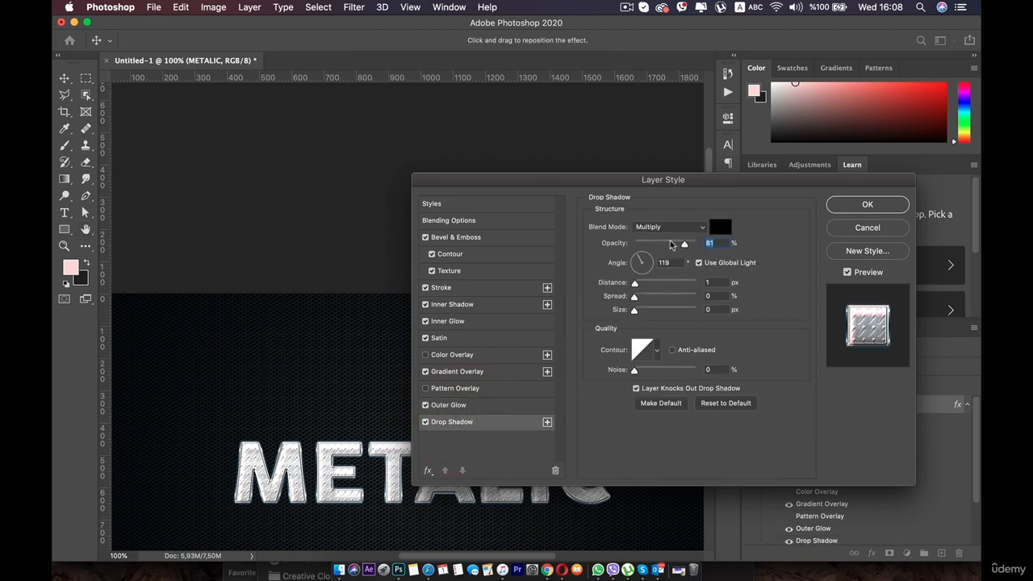
drag(681, 246, 666, 249)
drag(658, 296, 643, 313)
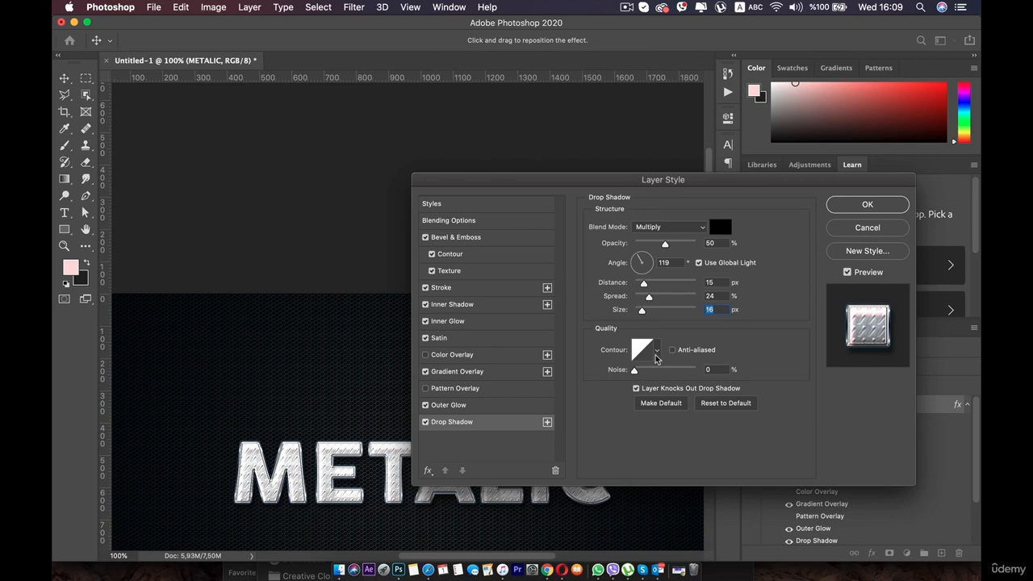
drag(595, 182, 576, 173)
click(836, 202)
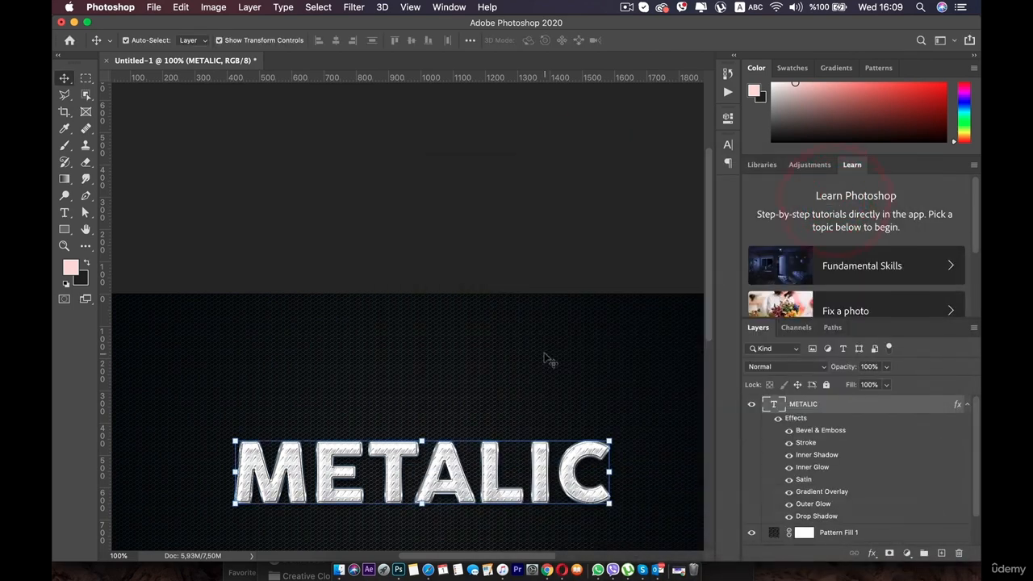
Step: Select the Pattern Fill 1 layer and collapse the METALIC layer's list of effects
click(538, 358)
scroll(529, 357, down, 3)
scroll(529, 358, down, 2)
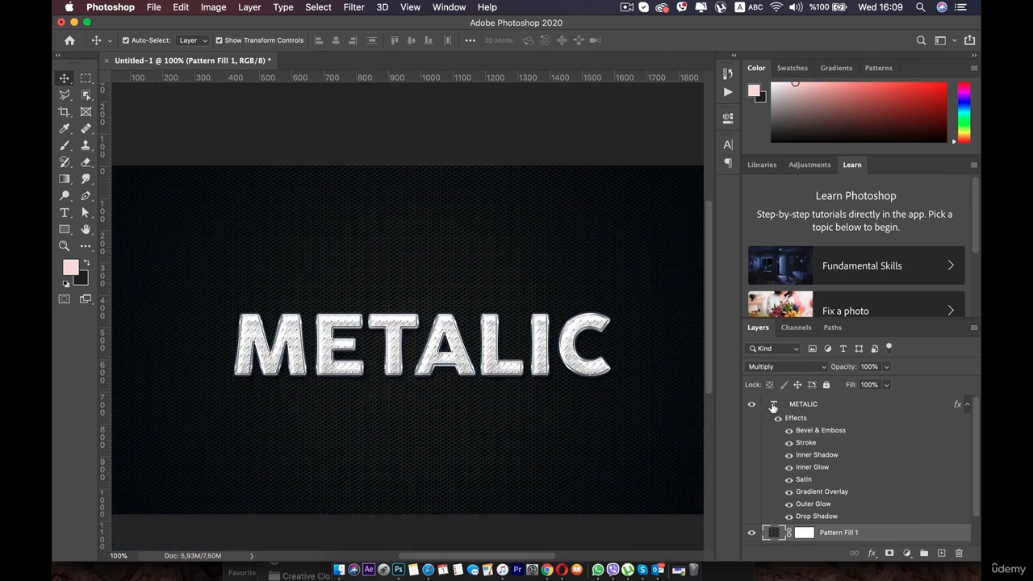
click(967, 405)
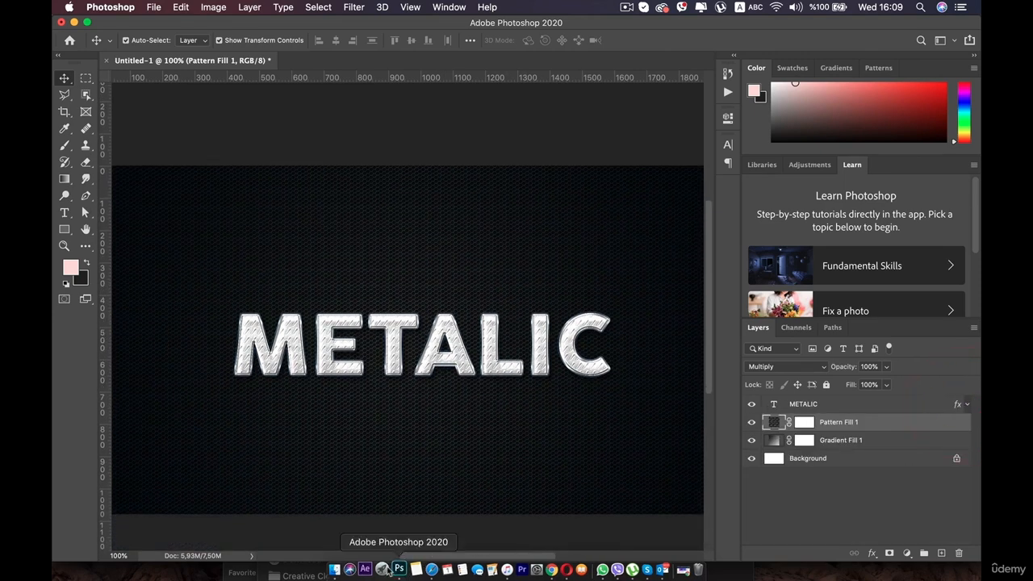
Step: Place the texture image 5.jpg from the Metal seamless textures folder in Finder into the Photoshop document
click(336, 536)
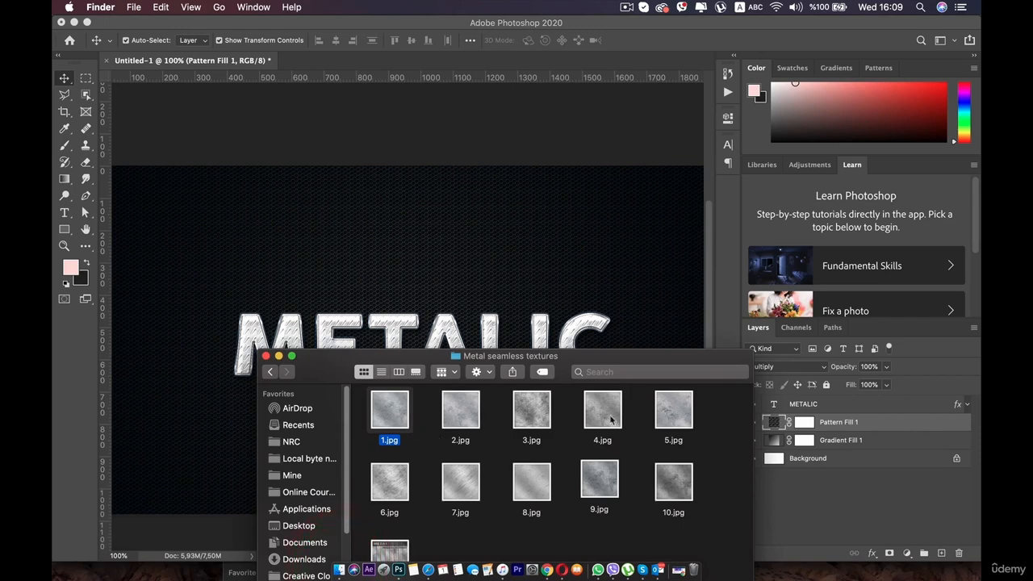
drag(600, 482, 813, 412)
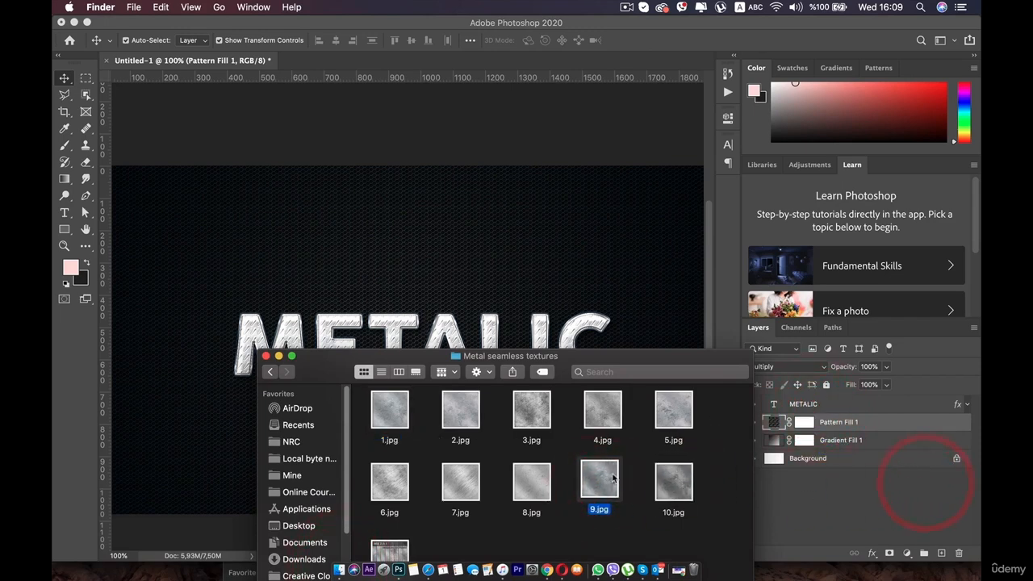
click(667, 480)
click(529, 481)
drag(670, 406, 495, 259)
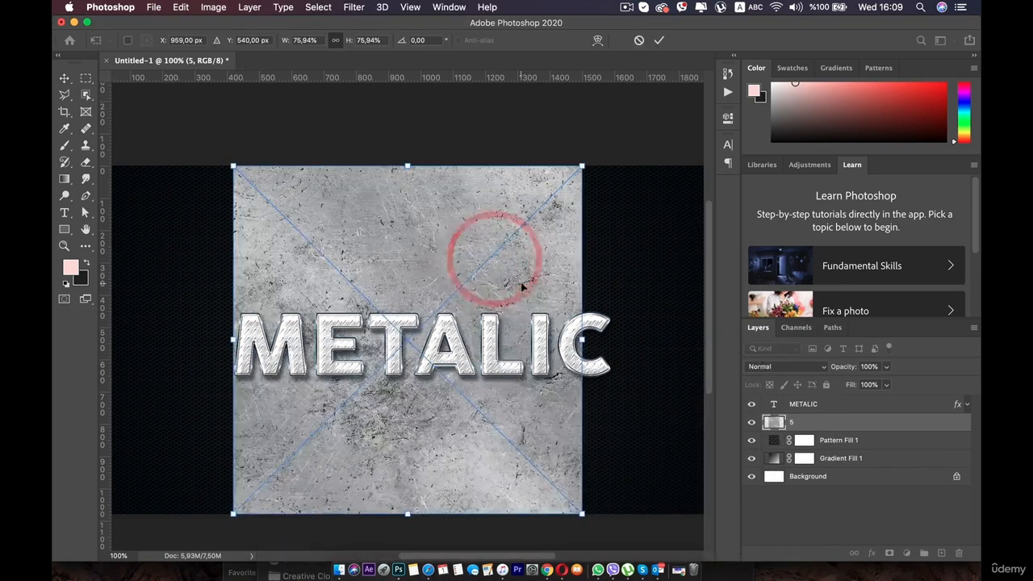
Step: Enlarge the placed texture proportionally and position it so it covers the full width of the METALIC text
drag(412, 166, 415, 136)
key(super+z)
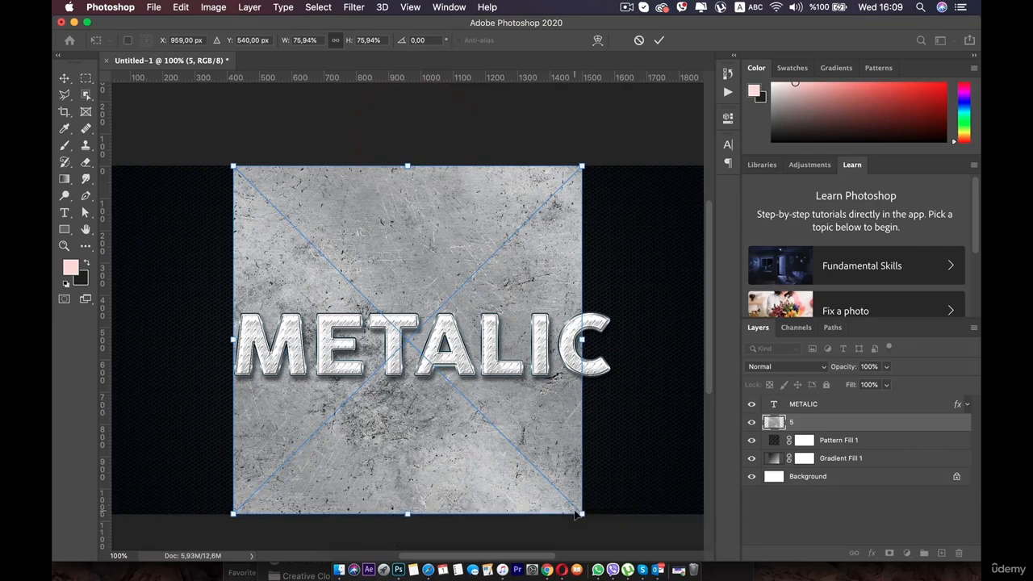
drag(582, 515, 665, 549)
drag(507, 458, 486, 436)
Step: Move texture layer 5 above the METALIC layer, clip it to the text, and compare the text with and without it
drag(799, 422, 819, 404)
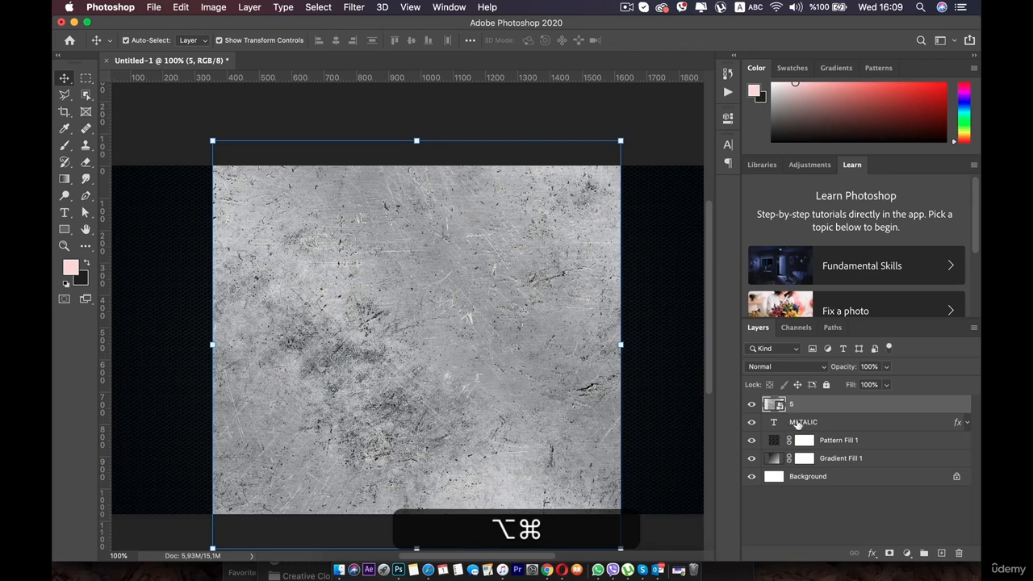
alt+click(767, 412)
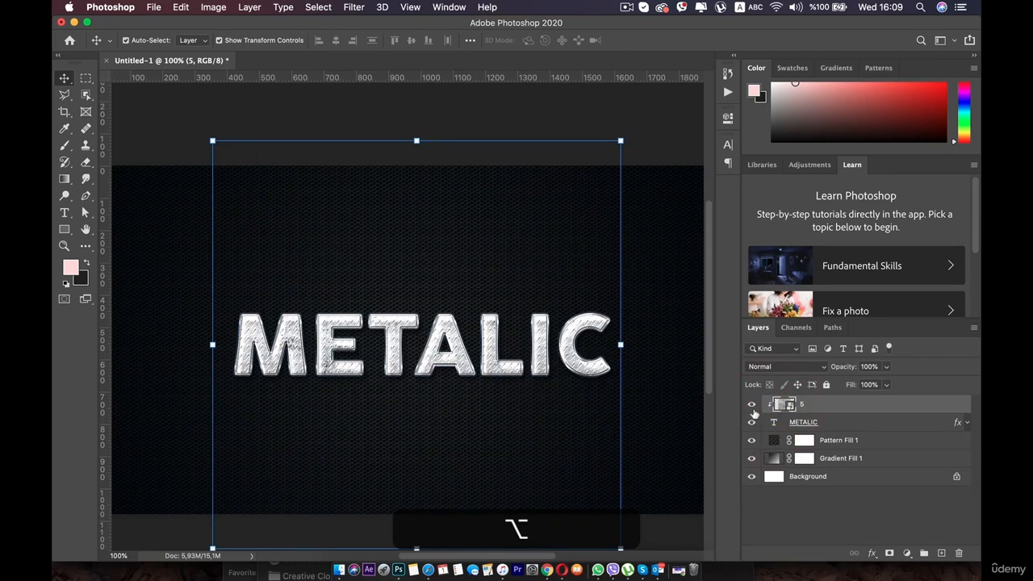
click(753, 408)
click(753, 409)
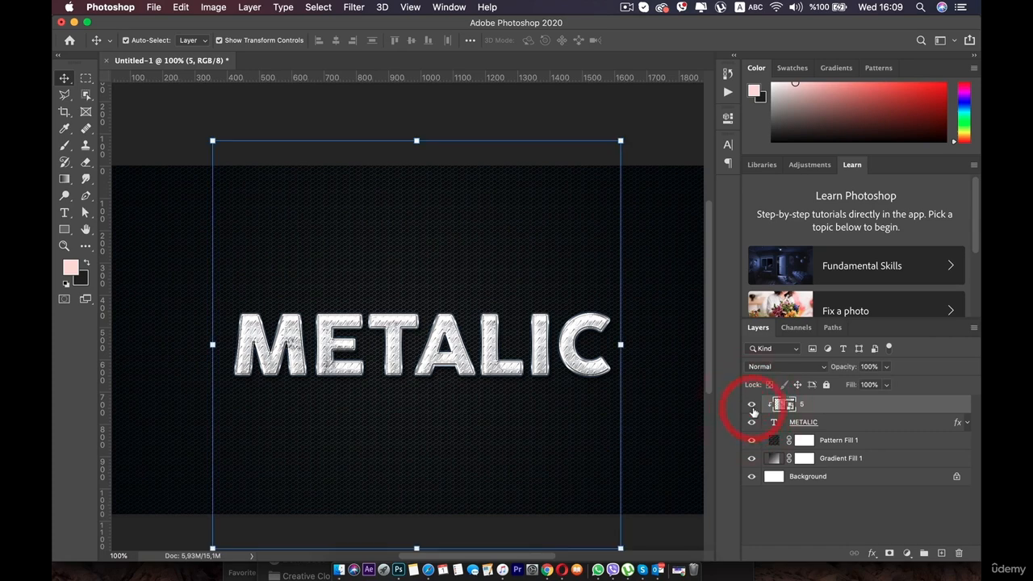
click(753, 408)
click(752, 409)
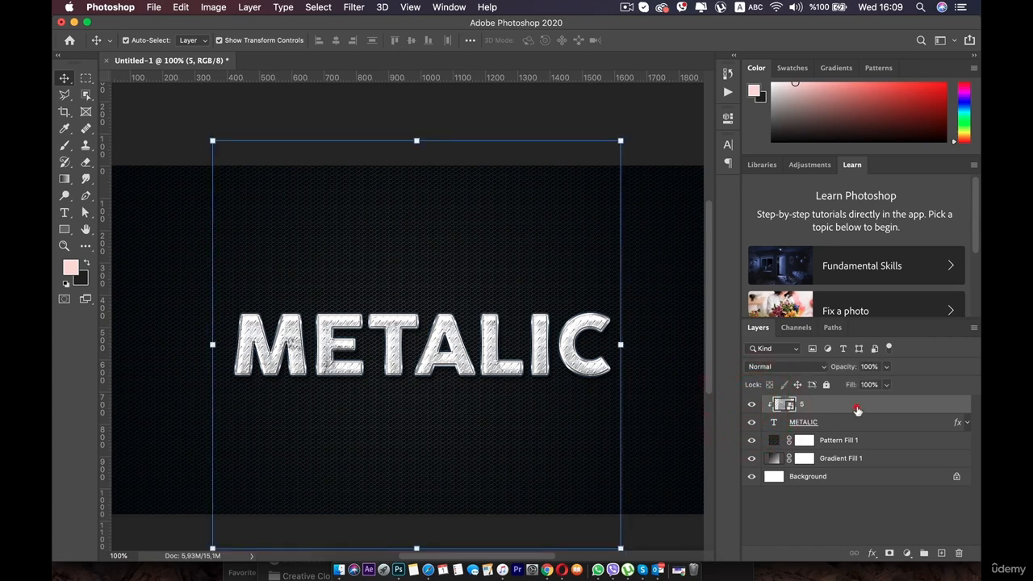
Step: Try the Overlay blend mode on texture layer 5 and compare the text with and without the layer
click(817, 367)
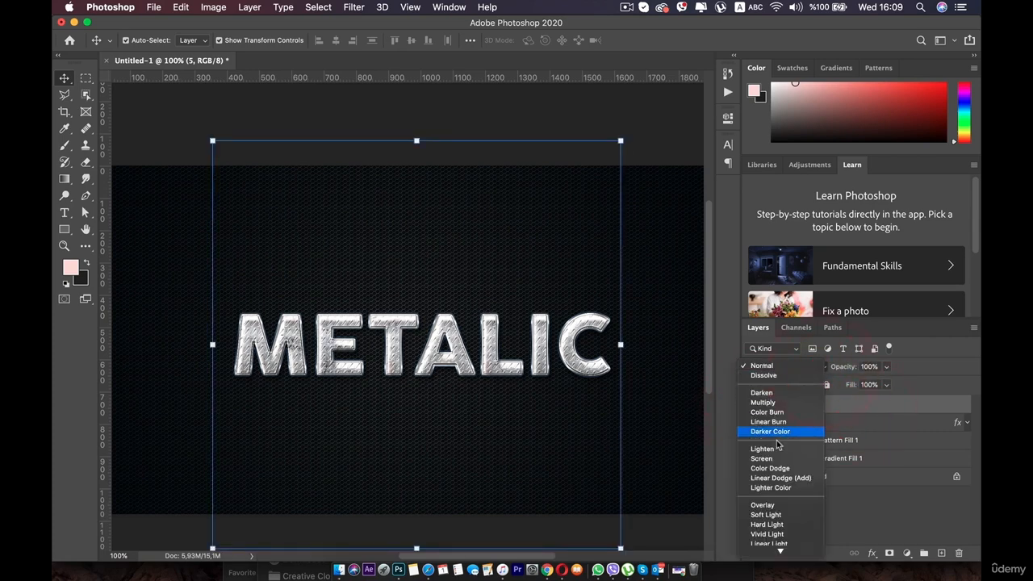
click(769, 507)
click(752, 408)
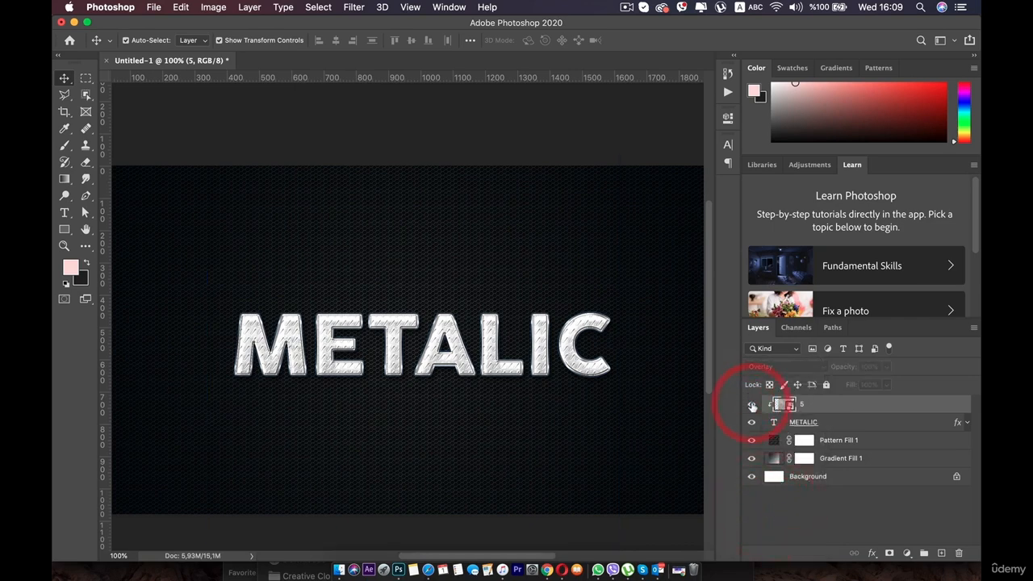
click(753, 407)
Step: Reduce the opacity of texture layer 5 to 40% and compare the text with the layer hidden and shown
click(886, 368)
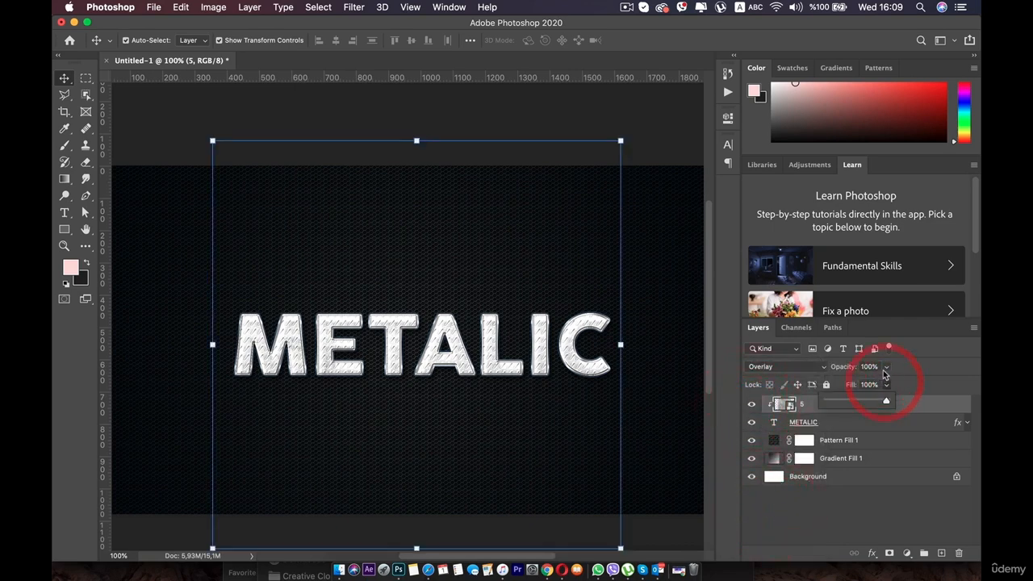
drag(886, 373, 851, 382)
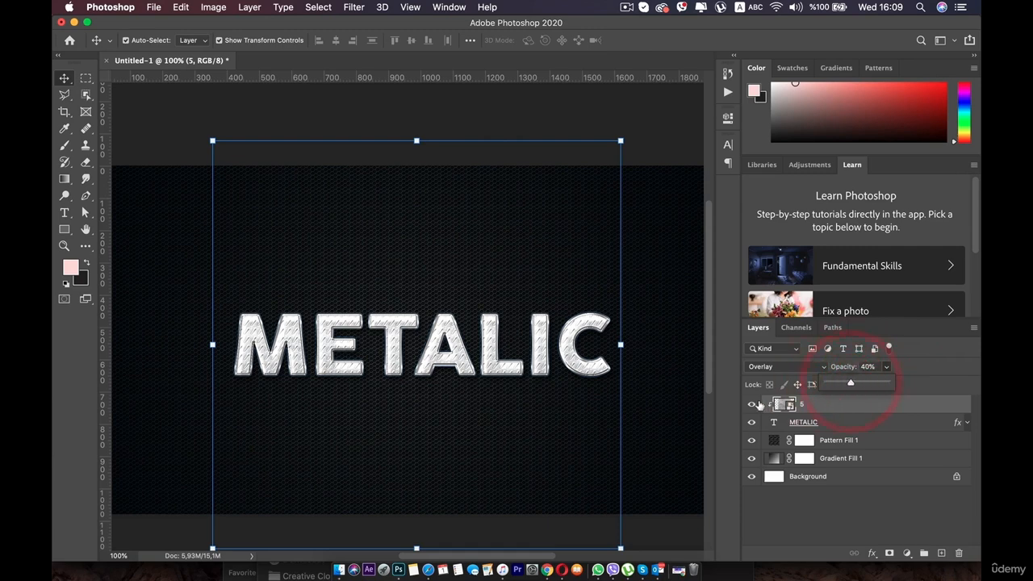
click(752, 405)
click(752, 405)
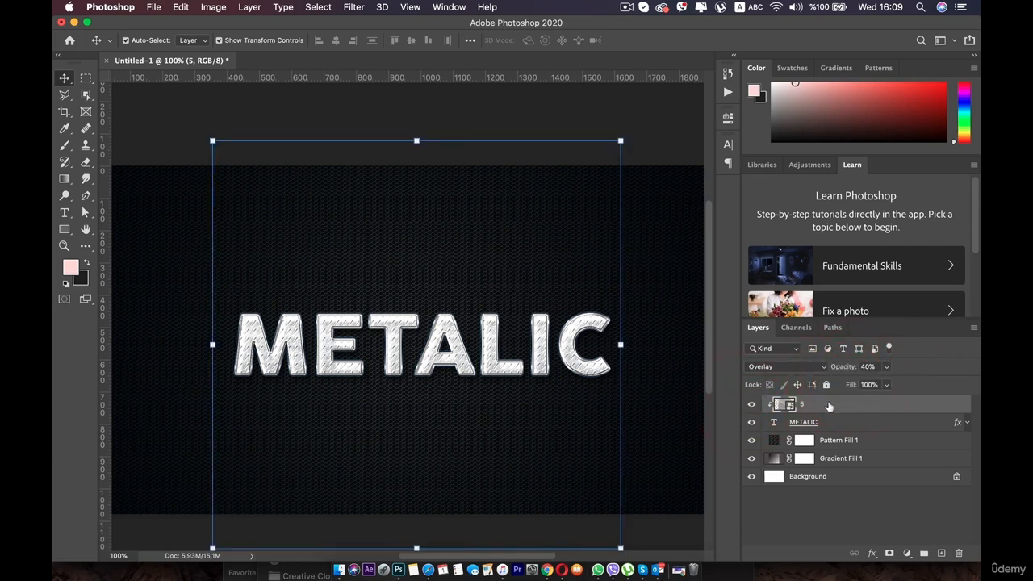
Step: Set texture layer 5's blend mode to Multiply and check the effect by hiding and showing the layer
click(826, 408)
click(823, 366)
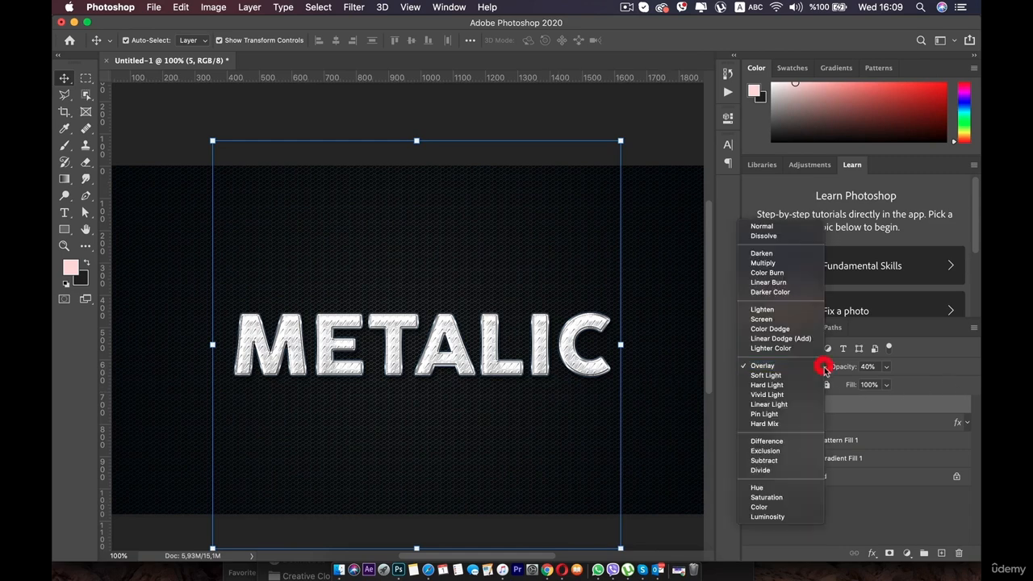
click(781, 264)
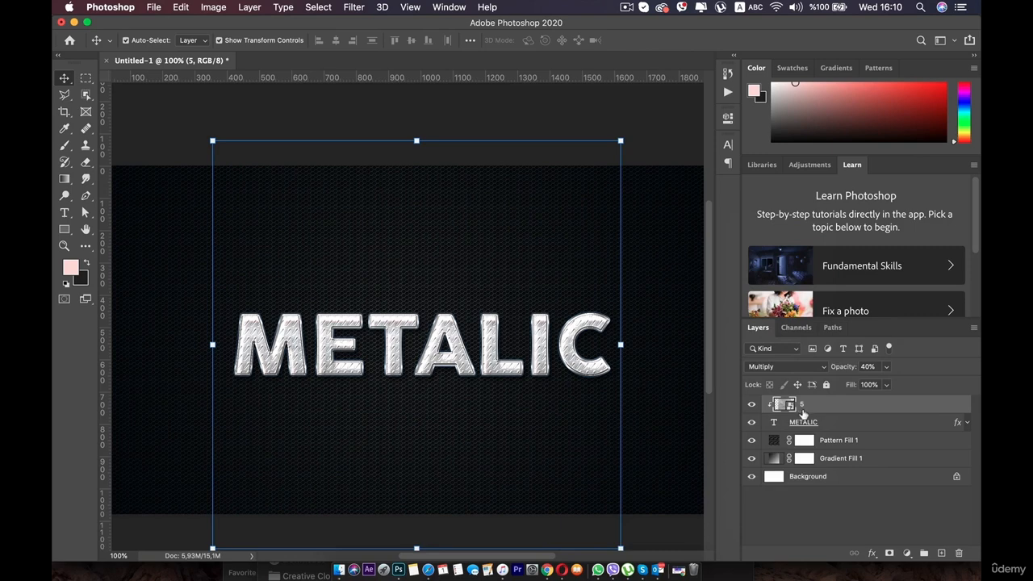
click(752, 405)
click(752, 404)
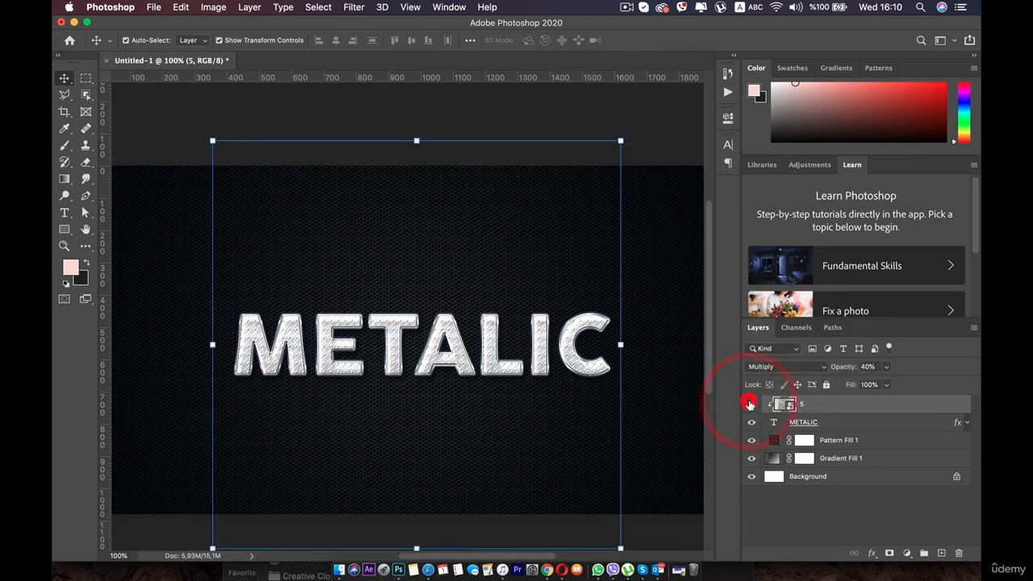
click(751, 405)
click(751, 404)
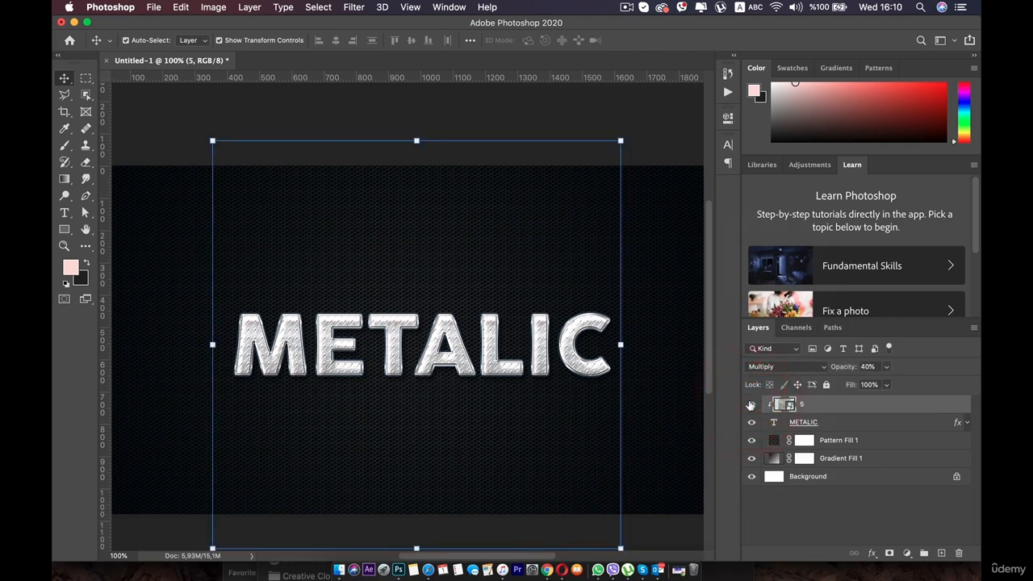
Step: Examine the textured METALIC lettering up close and against the whole mesh background
click(153, 278)
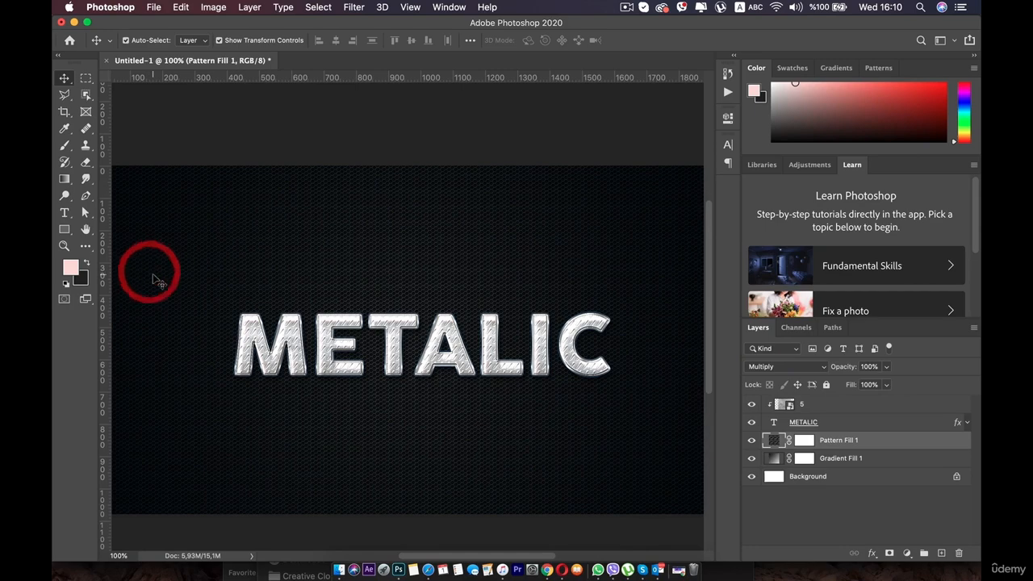
scroll(153, 274, down, 3)
scroll(153, 274, up, 5)
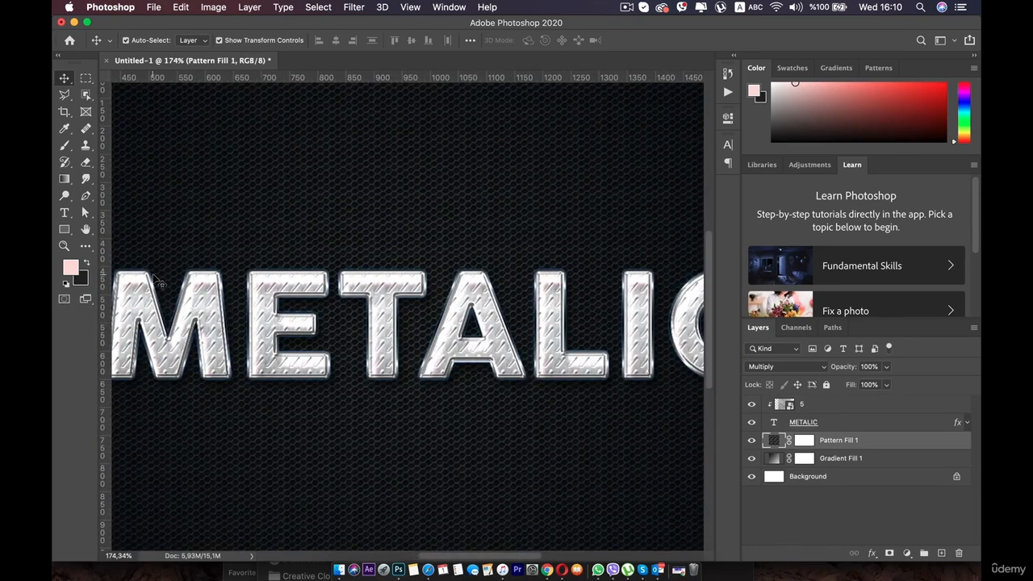
scroll(153, 273, up, 3)
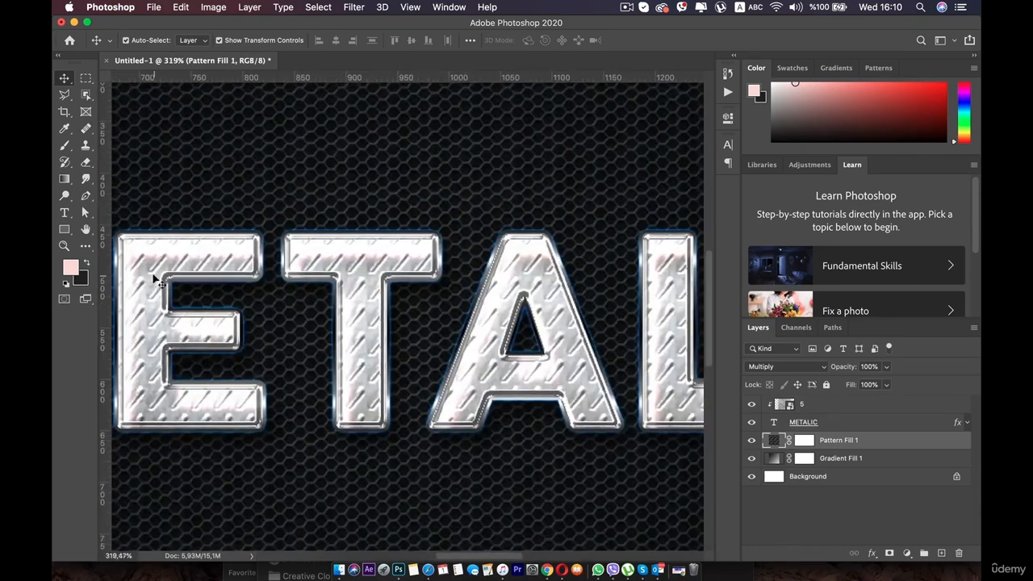
scroll(152, 274, down, 5)
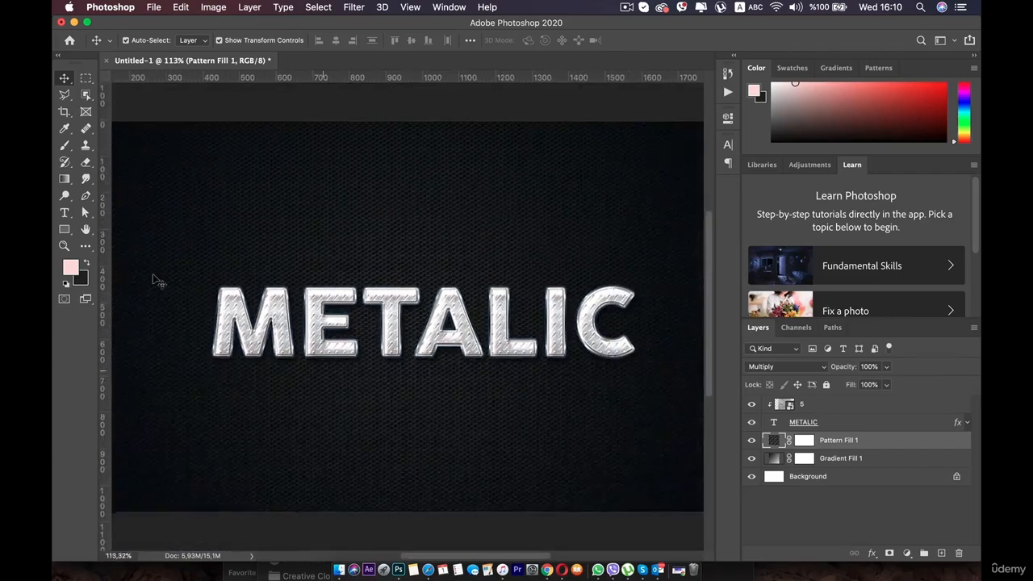
scroll(152, 275, up, 1)
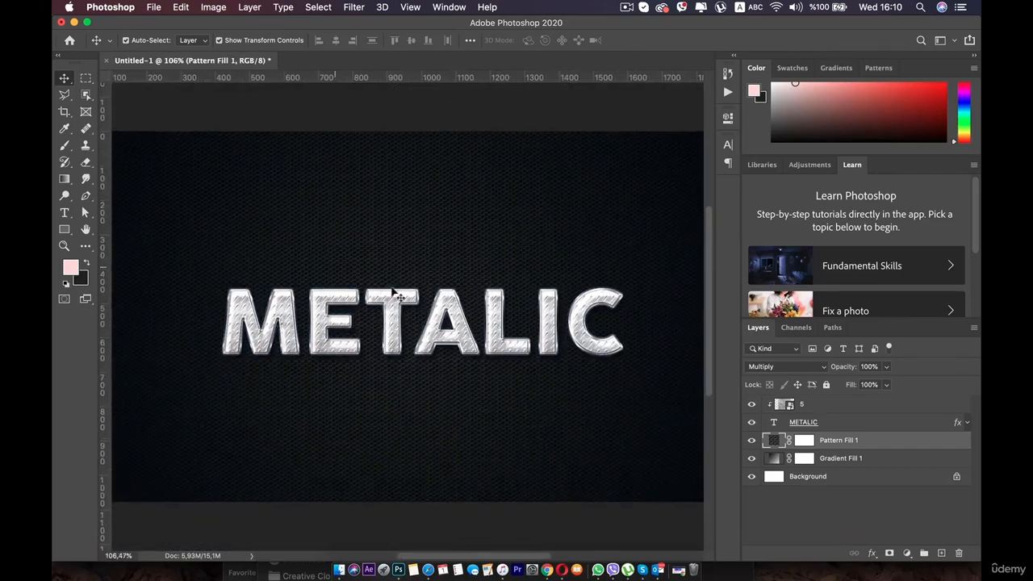
click(395, 393)
click(629, 9)
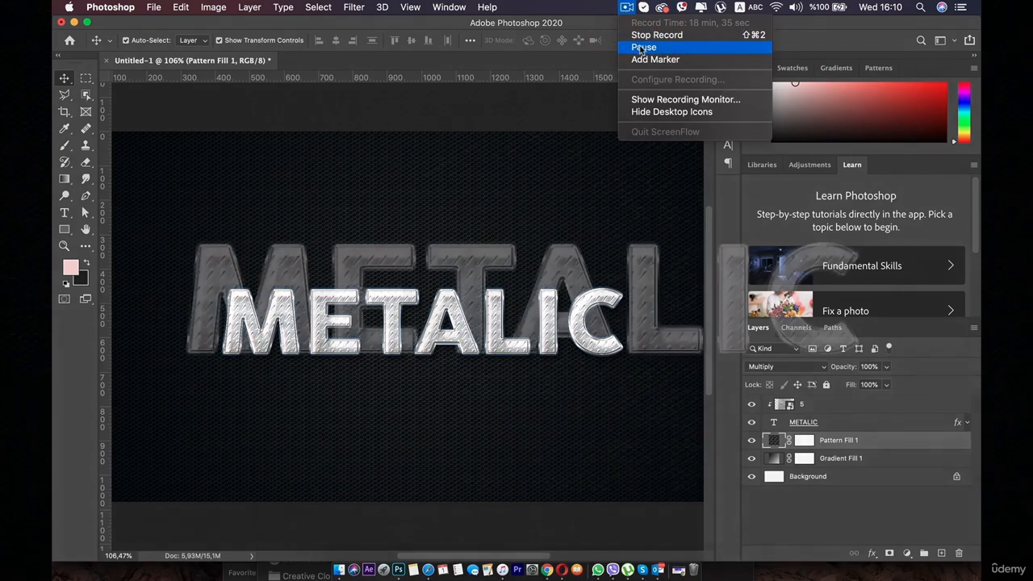